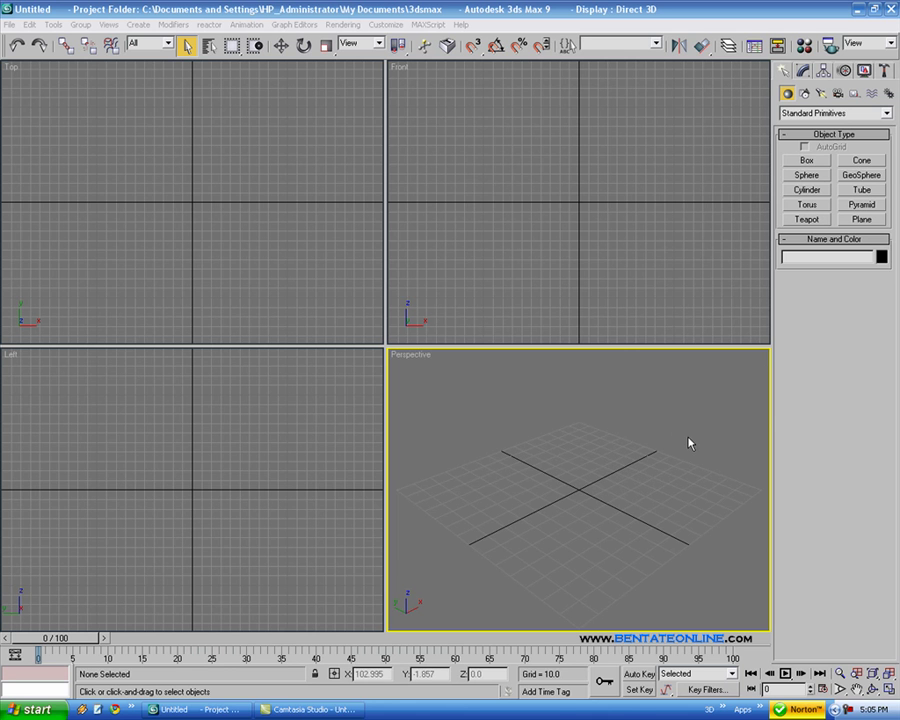
- Create a sphere of about 12.9 radius centred on the origin in the Front view, with 24 segments
middle_click_drag(636, 456, 645, 451)
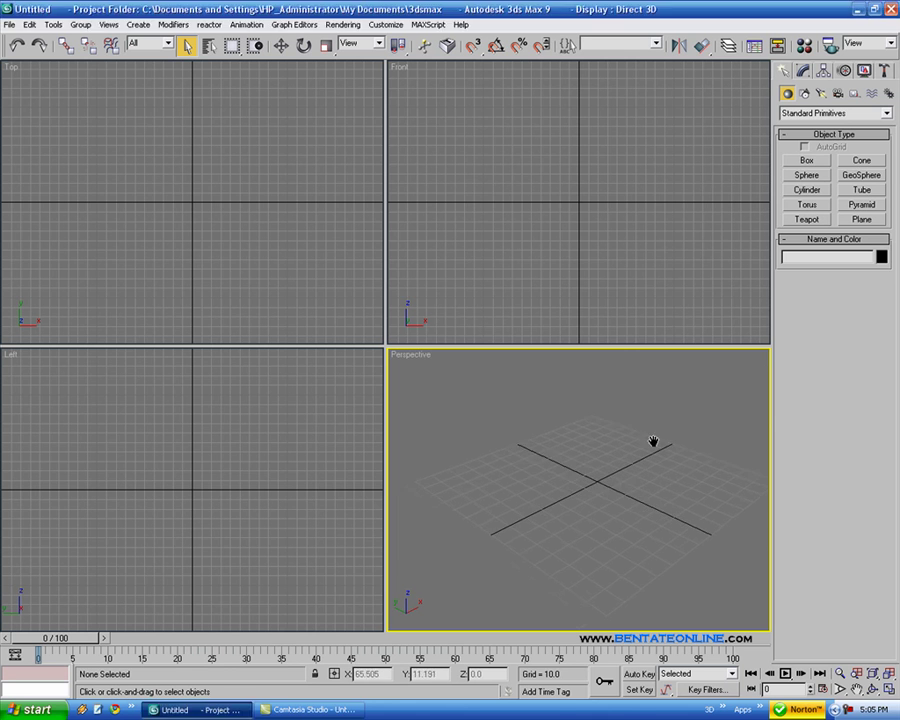
key("alt+w")
middle_click_drag(561, 394, 575, 376)
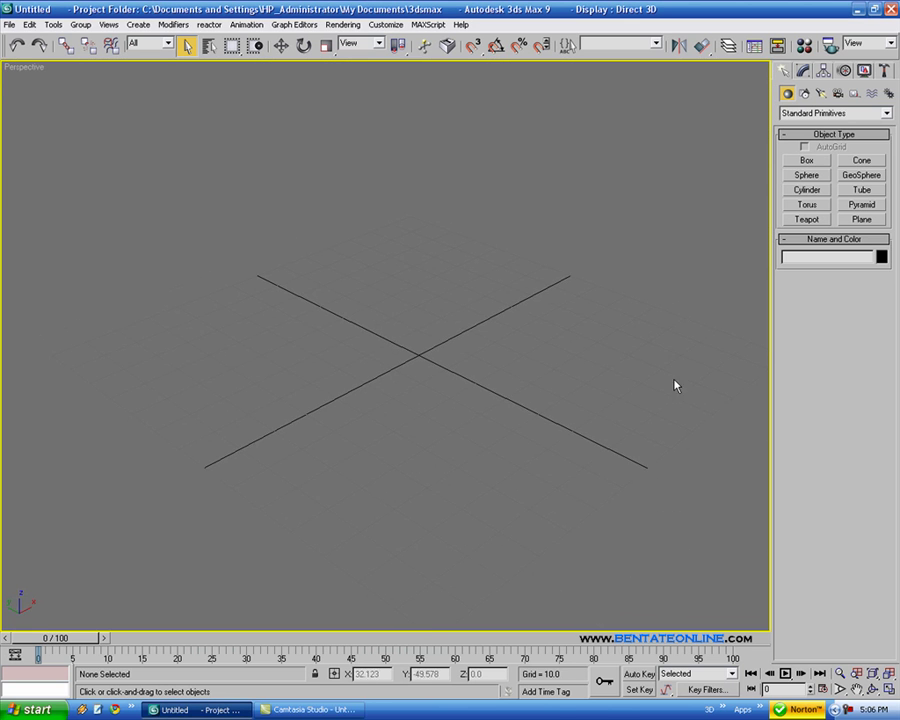
key("g")
key("alt+w")
left_click(620, 276)
left_click(807, 175)
left_click_drag(578, 202, 580, 213)
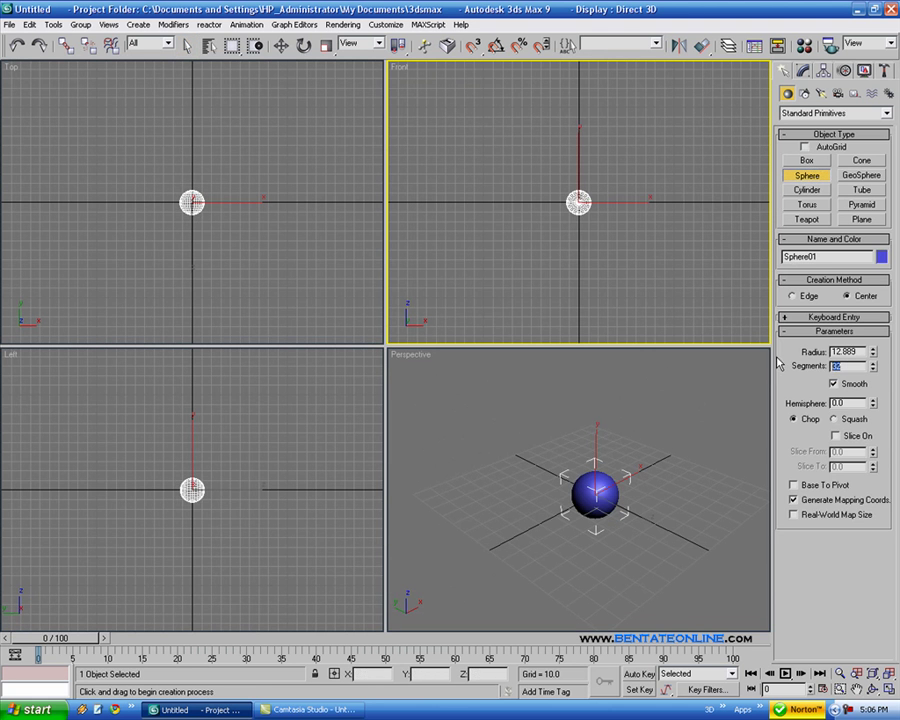
type("24")
key("Return")
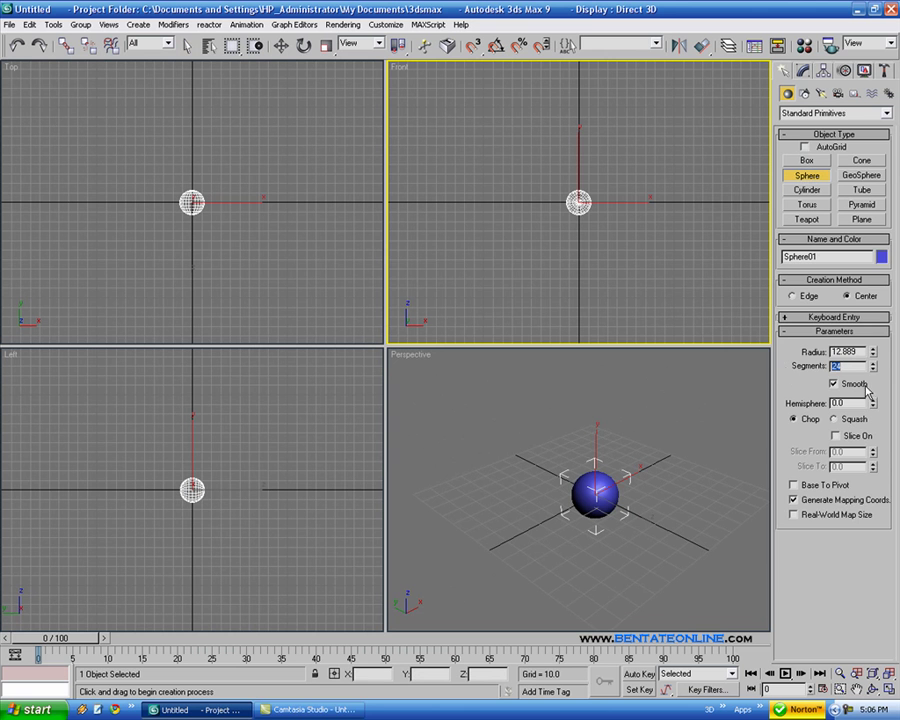
- Move the sphere straight up to about Z 87 and reduce its radius to about 6.8
left_click(282, 46)
left_click_drag(578, 153, 573, 70)
left_click(803, 71)
middle_click_drag(666, 424, 634, 526)
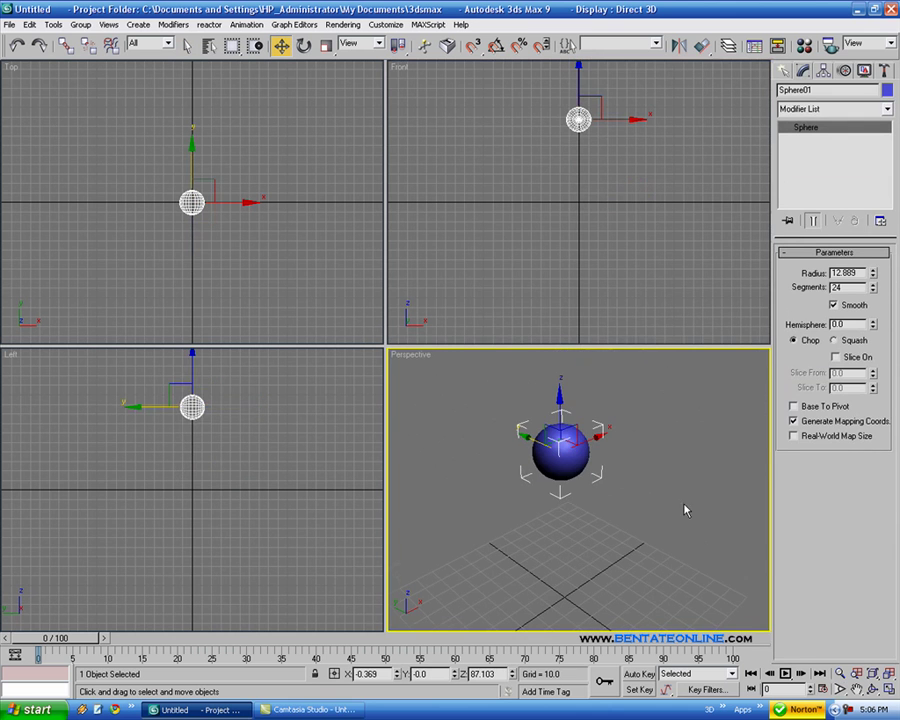
left_click_drag(871, 277, 873, 313)
middle_click_drag(640, 224, 631, 211)
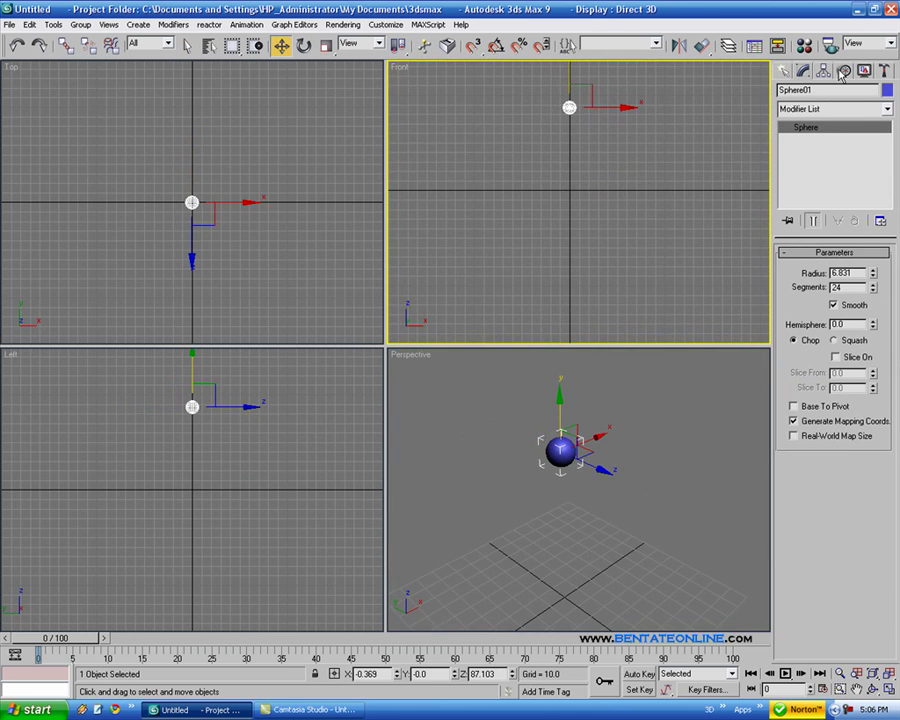
- Move only the sphere's pivot point to the world origin at X 0, Y 0, Z 0
left_click(823, 71)
left_click(831, 159)
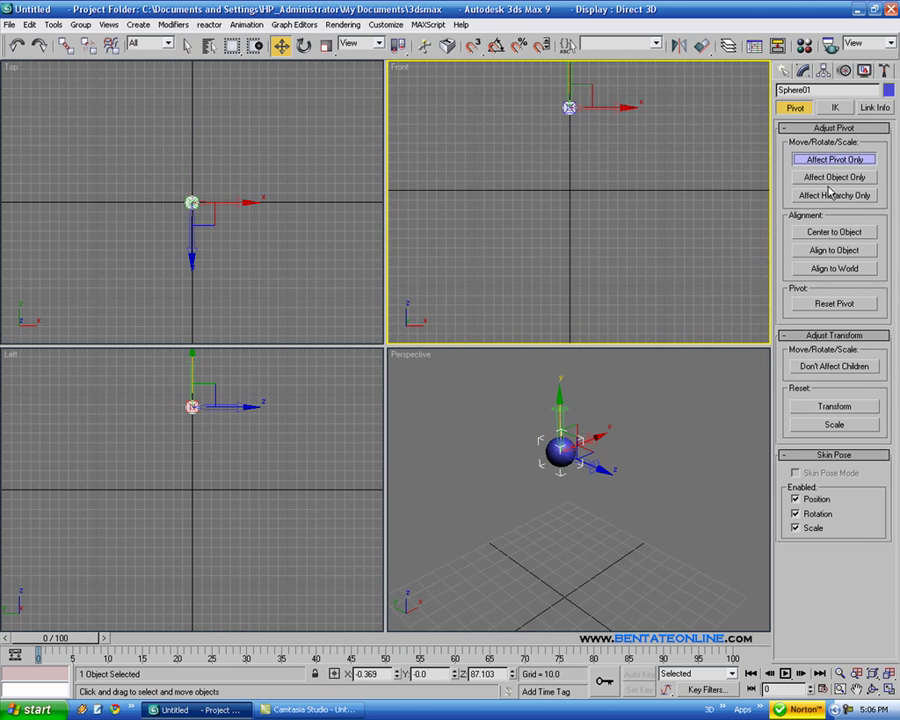
right_click(281, 45)
right_click(676, 233)
right_click(676, 262)
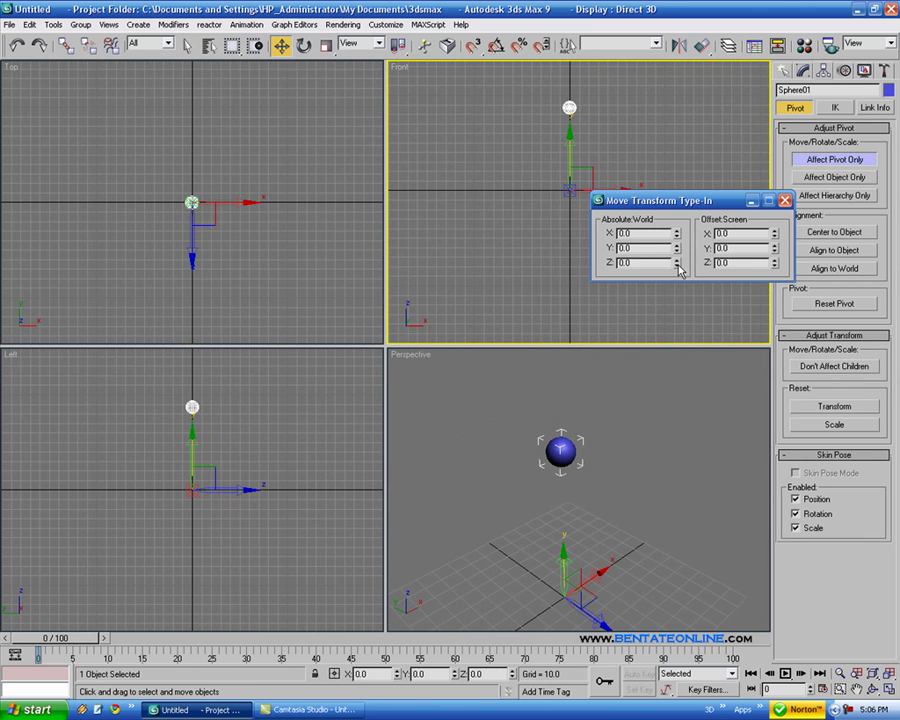
left_click(785, 200)
left_click(841, 163)
- Change the sphere's object colour to black
right_click(658, 422)
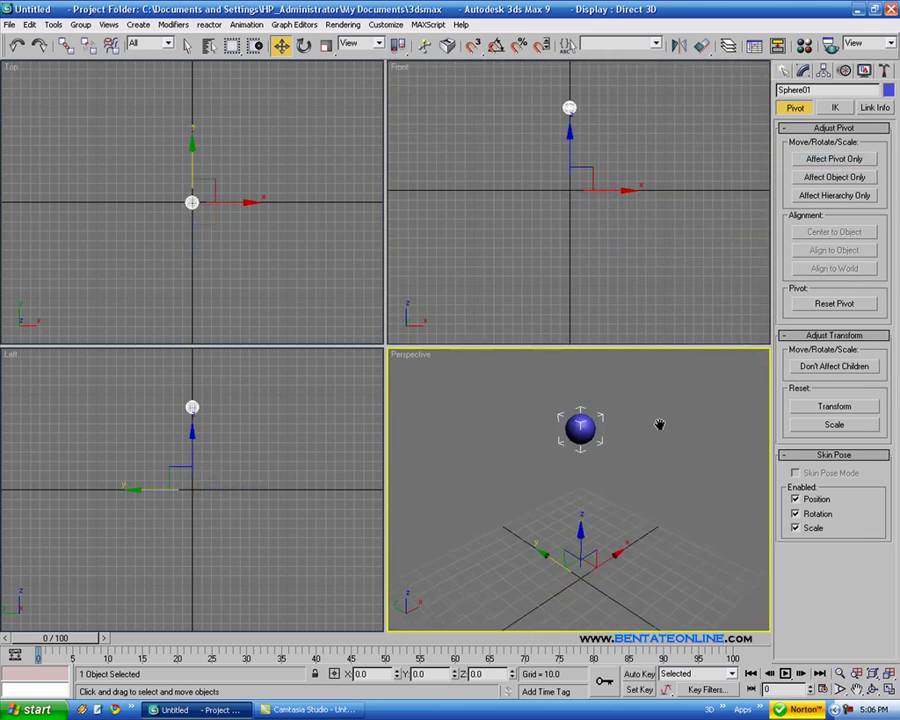
key("alt+w")
scroll(634, 415, "down", 4)
middle_click_drag(538, 362, 588, 295)
scroll(574, 346, "up", 2)
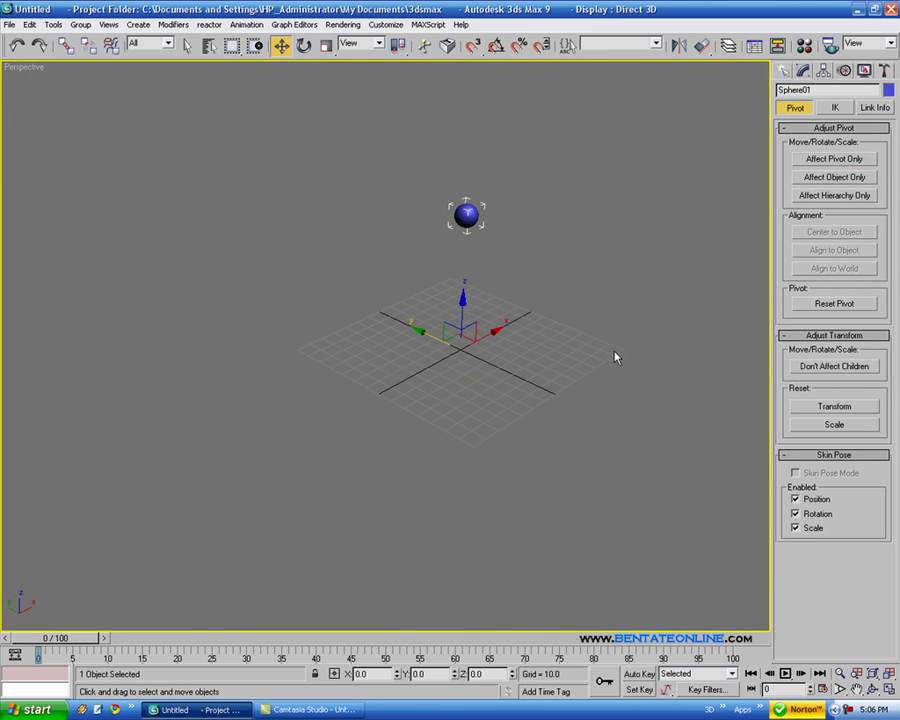
left_click(888, 90)
left_click(557, 388)
left_click(518, 434)
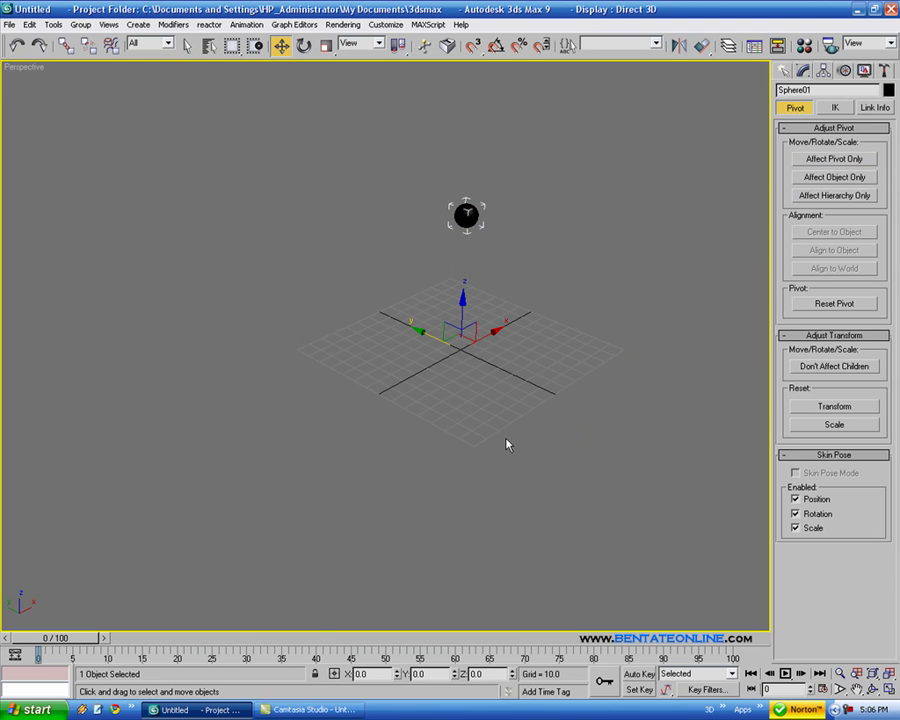
- Assign the first default material to the sphere and make its diffuse colour pure white
key("m")
left_click(121, 260)
left_click(165, 385)
left_click_drag(408, 187, 406, 205)
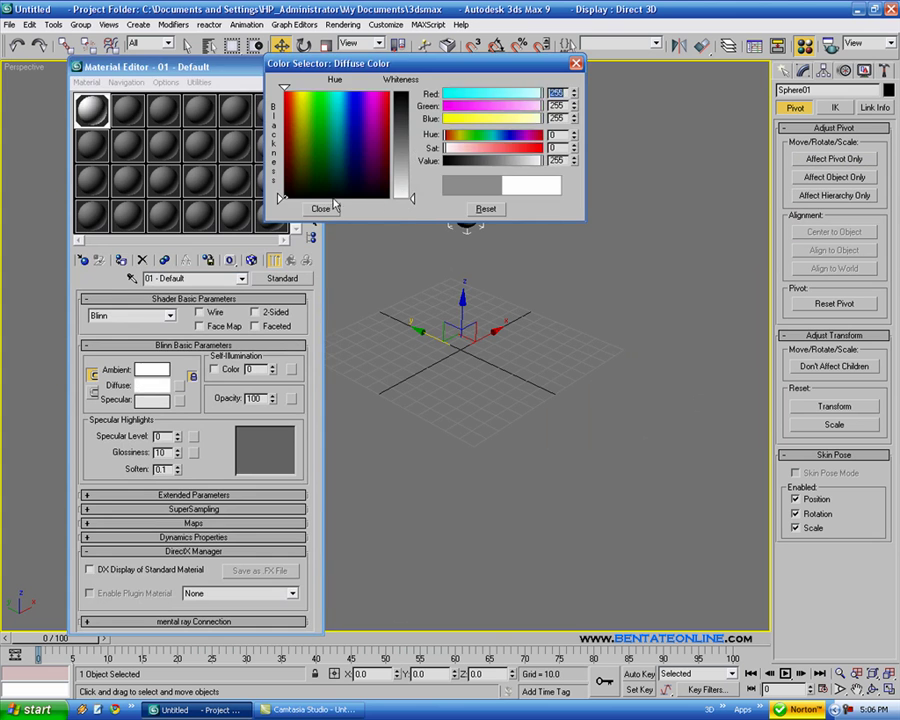
left_click(330, 208)
left_click(313, 66)
- Start an Array of the sphere with the object type Copy and the live preview enabled
middle_click_drag(606, 280, 605, 310)
scroll(569, 282, "up", 4)
scroll(561, 291, "down", 6)
left_click(53, 24)
left_click(92, 129)
left_click_drag(500, 250, 289, 85)
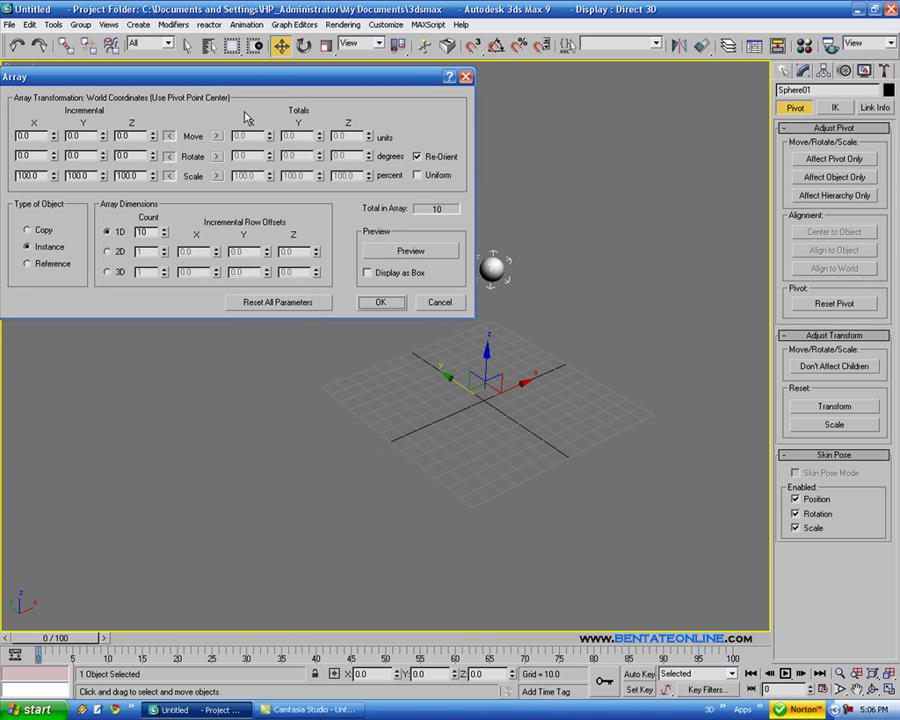
mouse_move(194, 82)
left_mouse_down()
mouse_move(191, 152)
mouse_move(191, 106)
left_mouse_up()
left_click(23, 253)
left_click(384, 275)
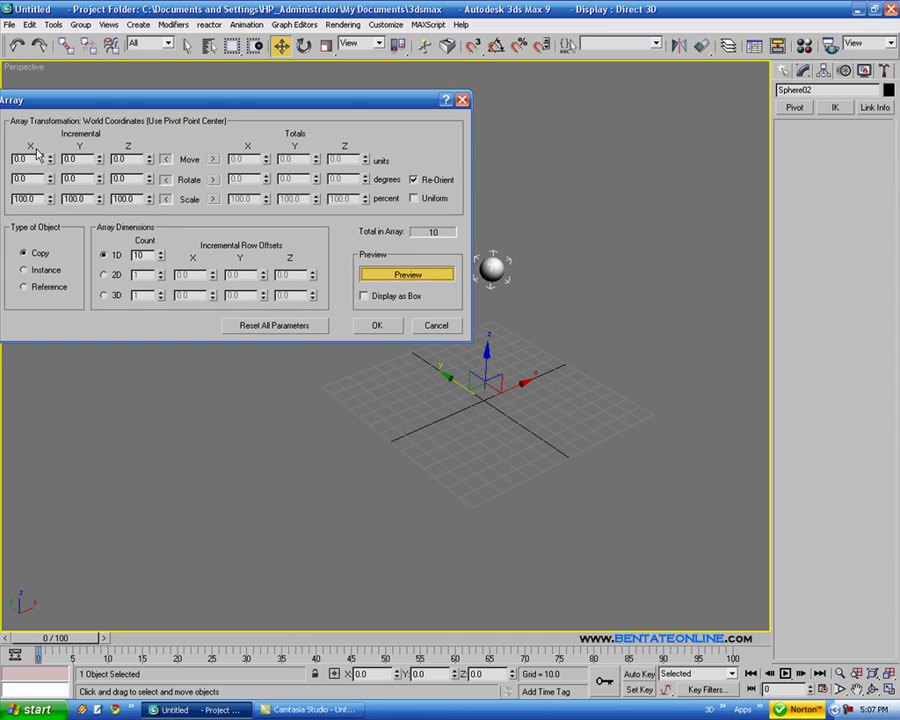
- Set the array's incremental X move to 19 units, trying several spacings
left_click_drag(51, 163, 54, 150)
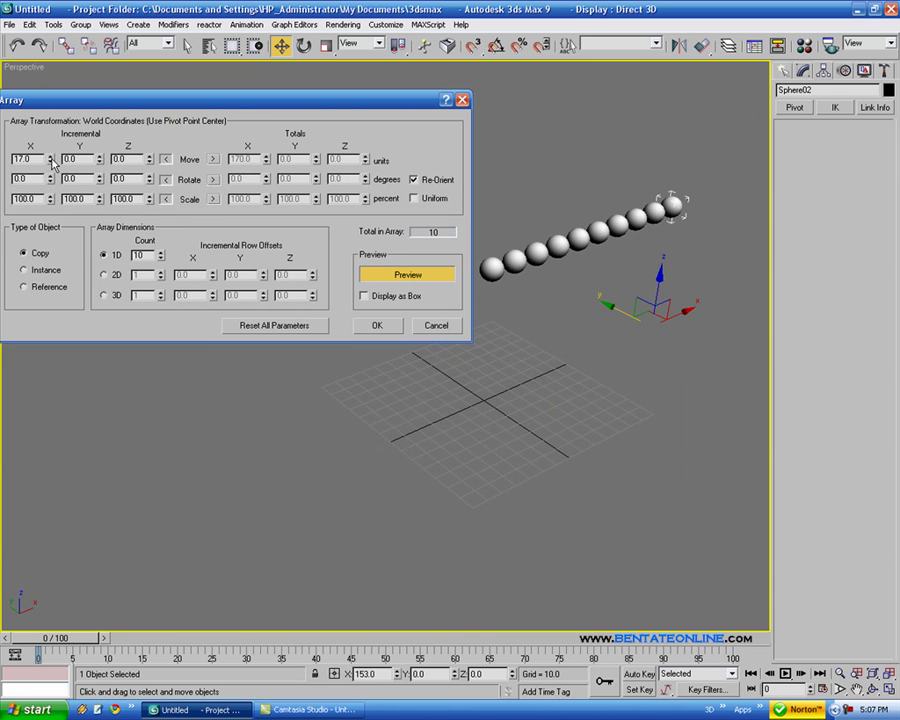
left_click_drag(51, 163, 52, 152)
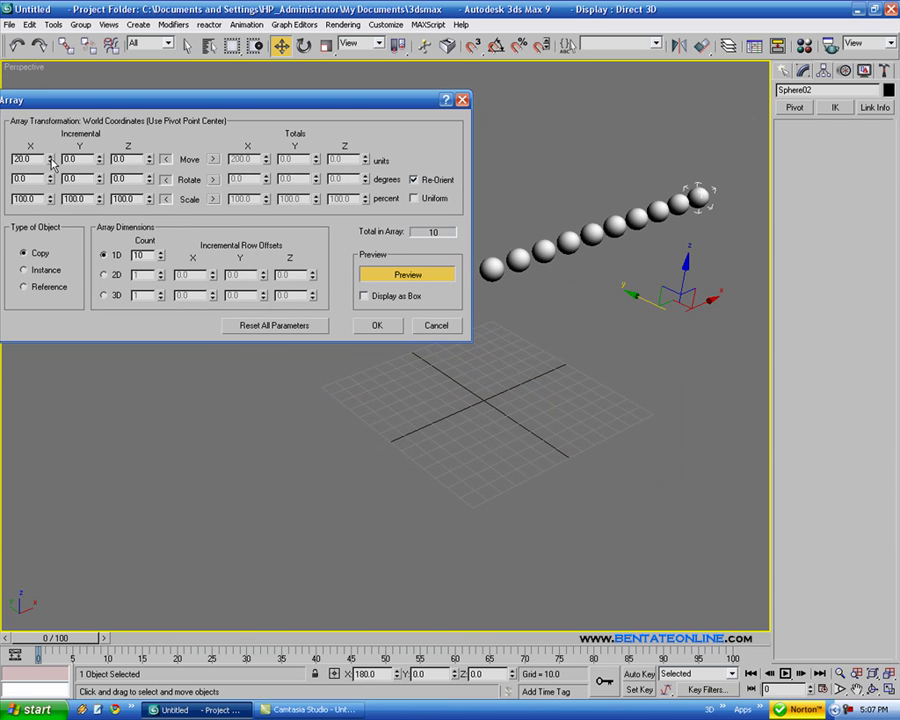
left_click_drag(51, 164, 53, 161)
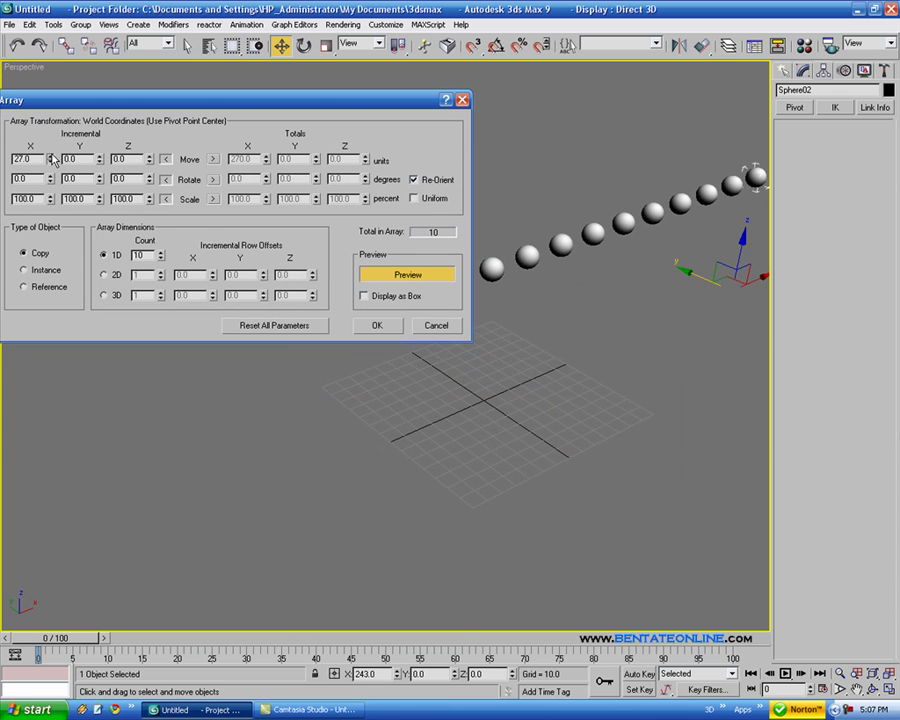
left_click_drag(52, 162, 52, 165)
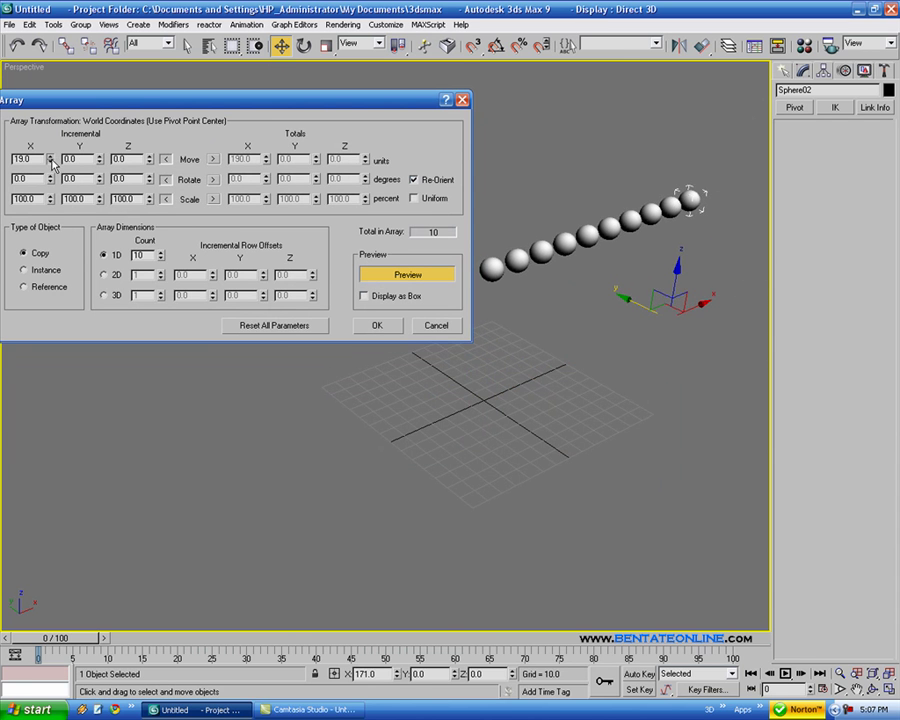
- Set the array's incremental move to 31 units in Y and -1 unit in Z
left_click_drag(192, 110, 202, 365)
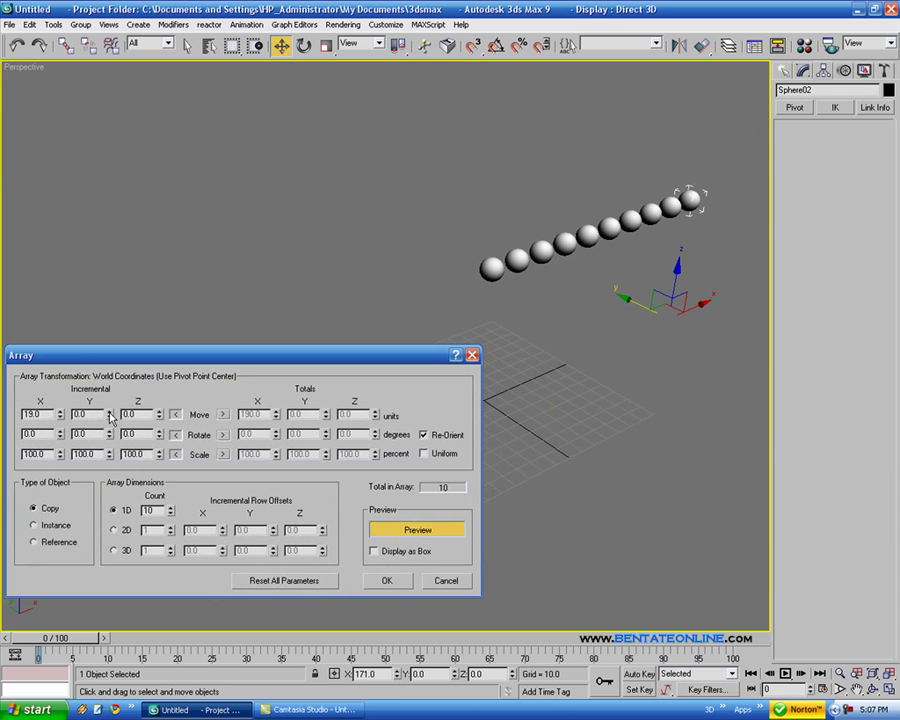
mouse_move(110, 414)
left_mouse_down()
mouse_move(106, 388)
mouse_move(107, 396)
left_mouse_up()
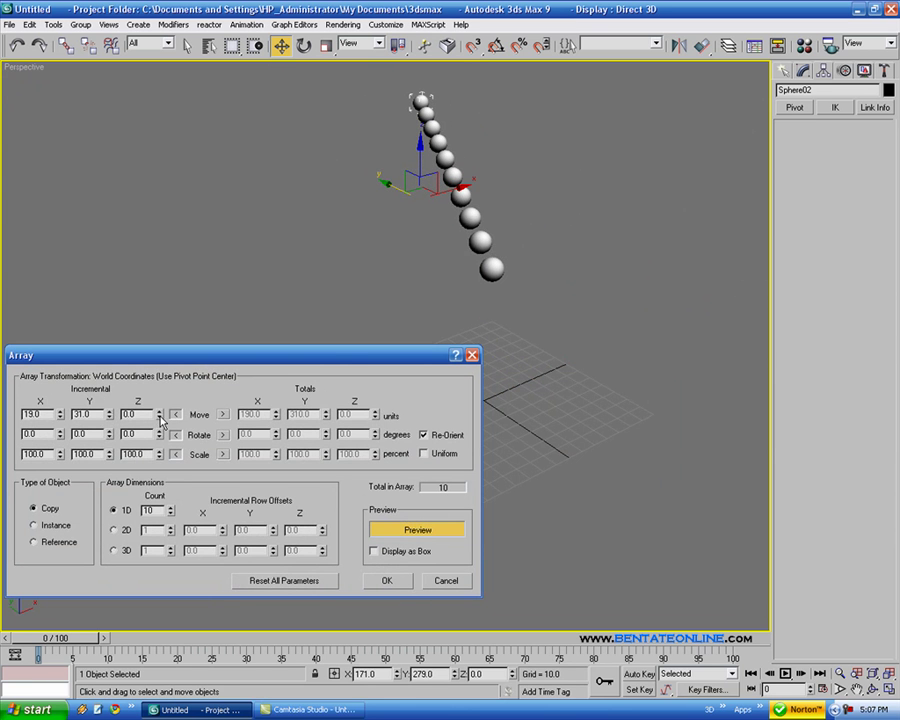
mouse_move(158, 416)
left_mouse_down()
mouse_move(160, 406)
mouse_move(163, 422)
mouse_move(165, 414)
left_mouse_up()
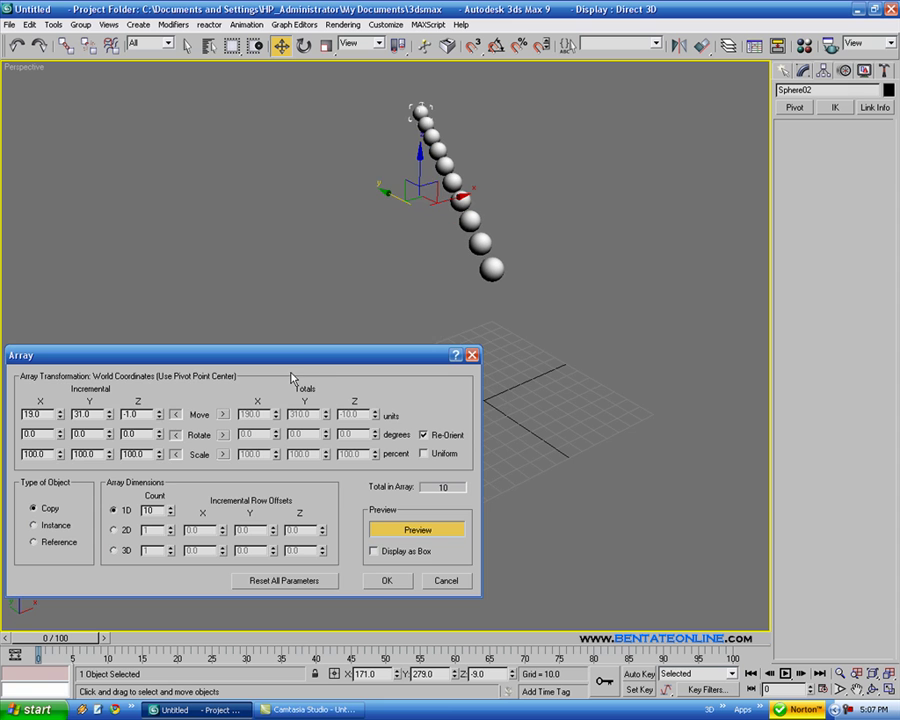
mouse_move(310, 374)
left_mouse_down()
mouse_move(327, 397)
mouse_move(322, 387)
left_mouse_up()
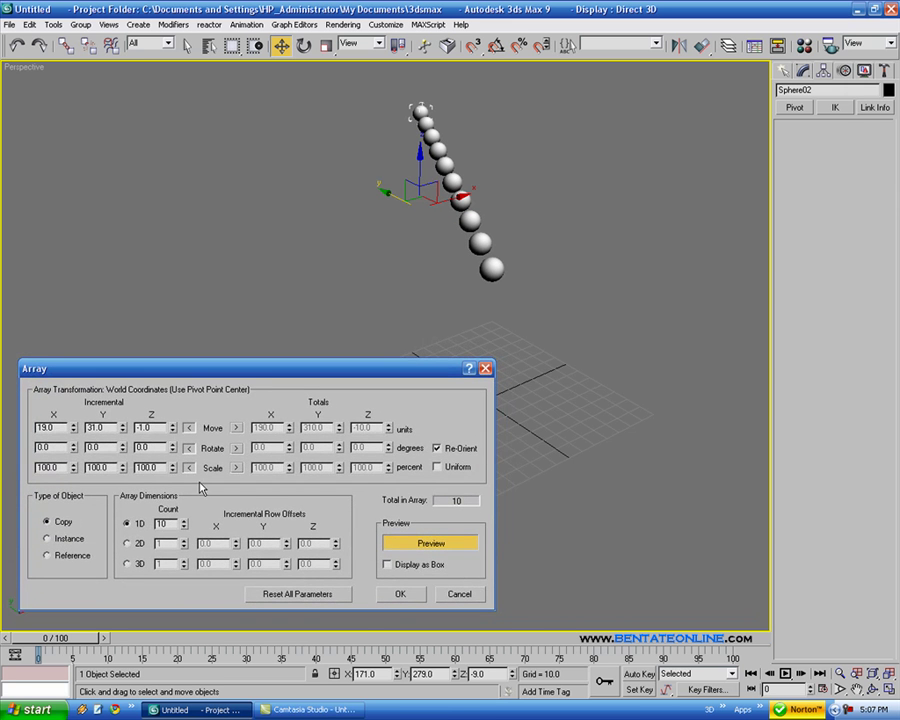
left_click_drag(269, 367, 269, 365)
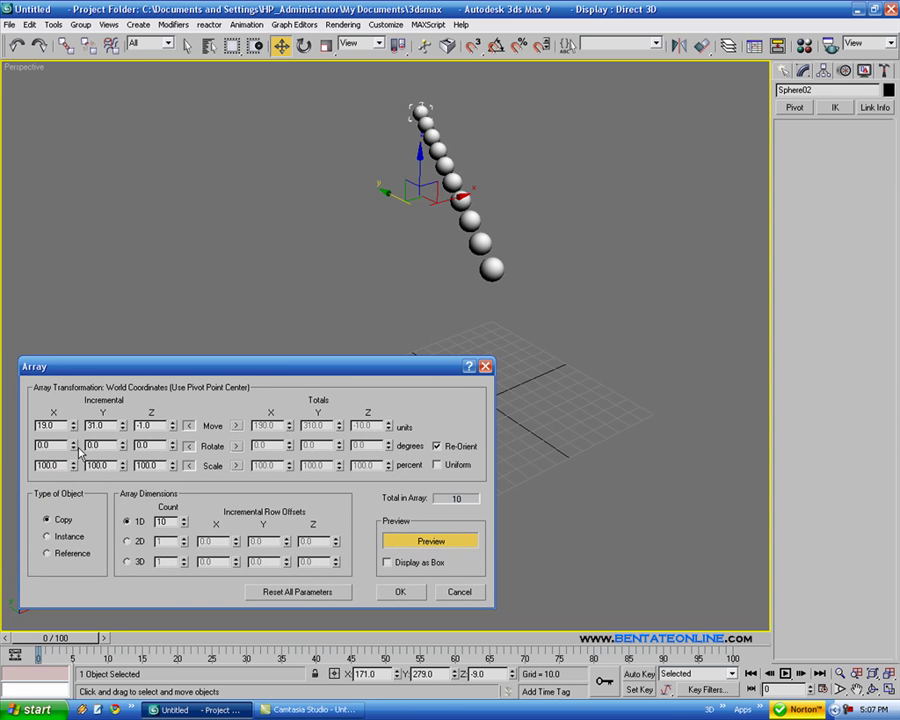
- Set the incremental rotation to -23, -19 and -23 degrees in X, Y and Z, and the scale to 67 percent X and 132 percent Y
left_click_drag(75, 448, 74, 464)
left_click_drag(124, 446, 164, 469)
left_click_drag(73, 467, 84, 507)
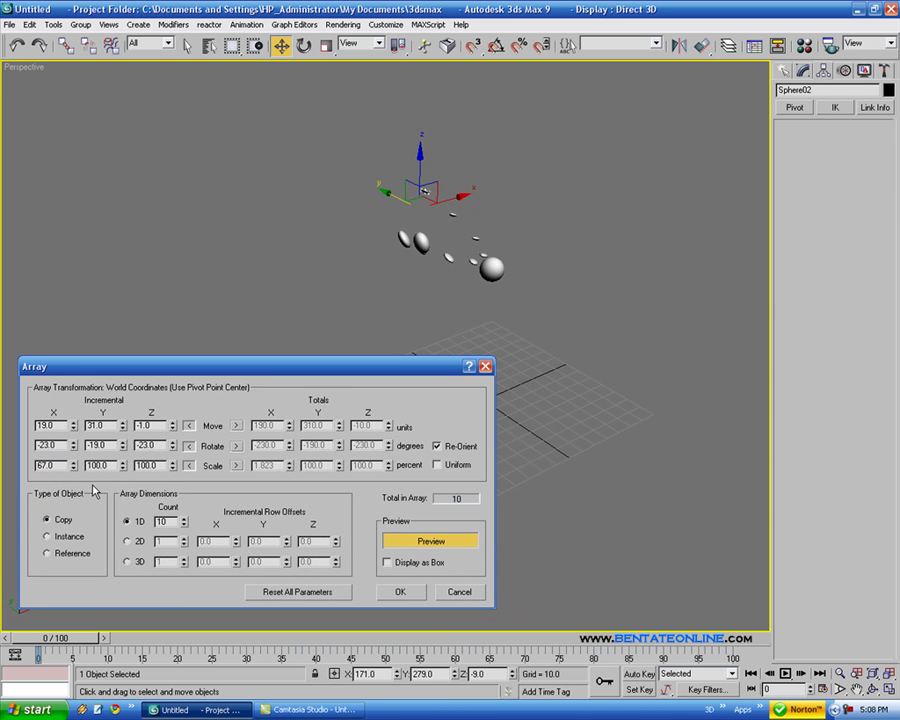
mouse_move(122, 465)
left_mouse_down()
mouse_move(127, 486)
mouse_move(126, 429)
mouse_move(118, 467)
left_mouse_up()
- Reset the incremental rotations on all three axes to 0 and set the 1D count to 11
right_click(123, 447)
right_click(172, 448)
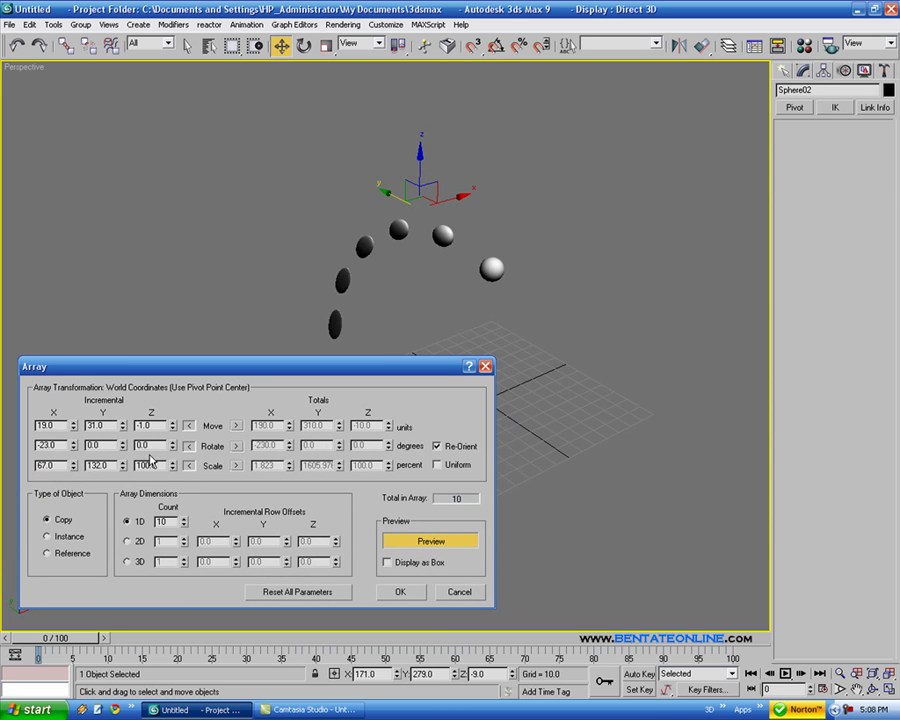
right_click(74, 446)
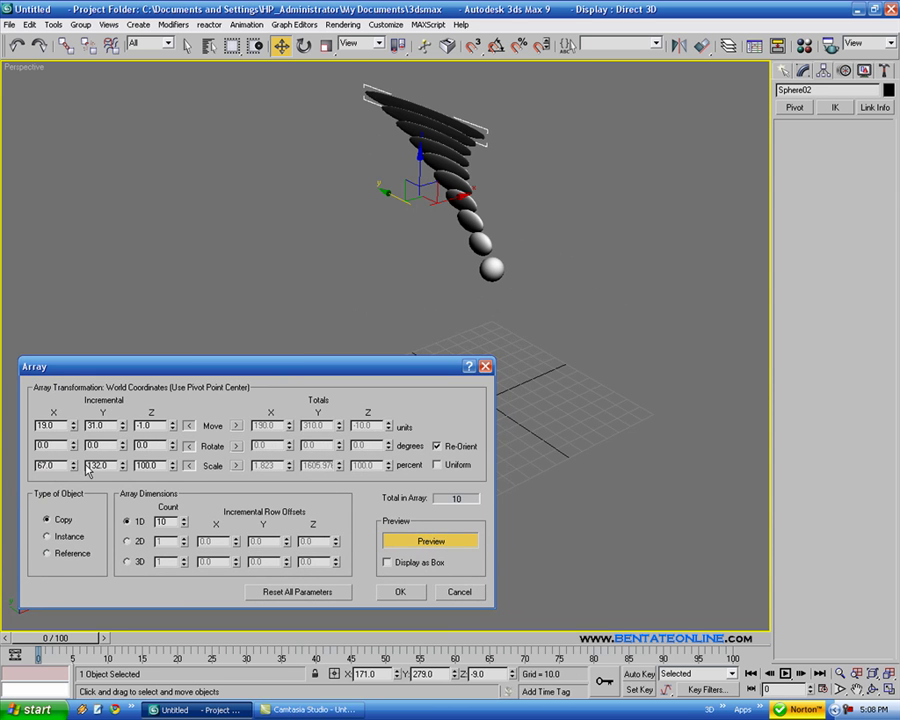
left_click_drag(183, 523, 185, 529)
left_click(184, 519)
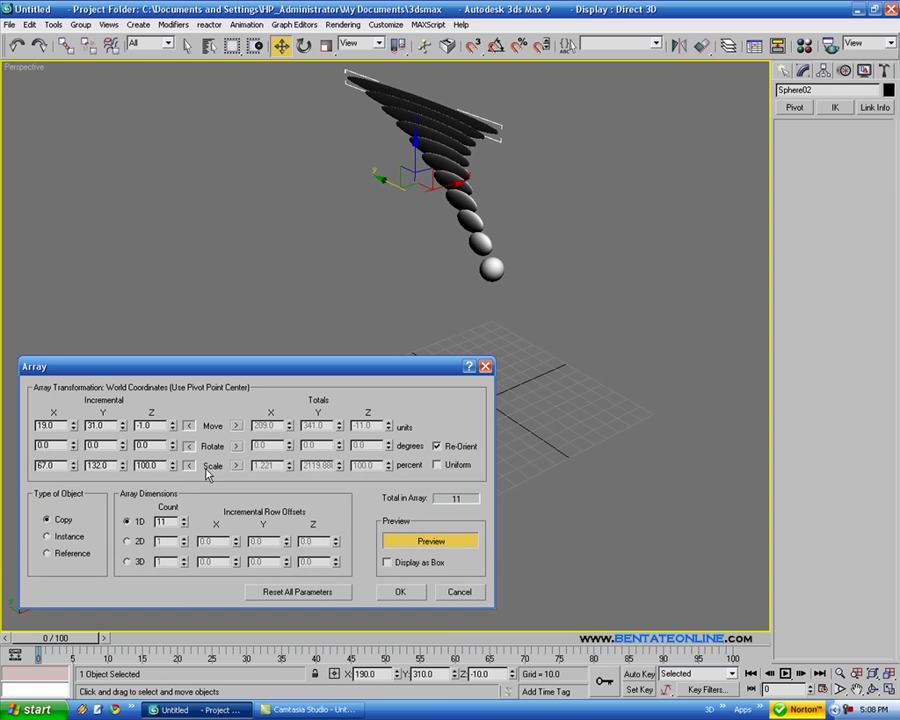
- Set the incremental Y scale to 100 percent and reset all array parameters
left_click_drag(107, 466, 33, 460)
type("100")
key("Return")
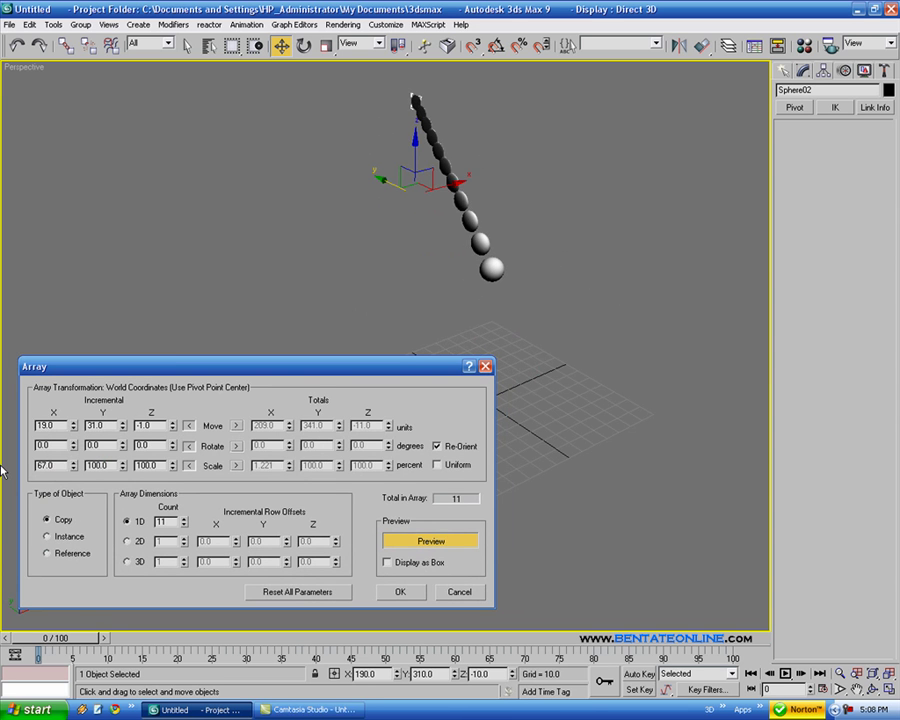
left_click(296, 591)
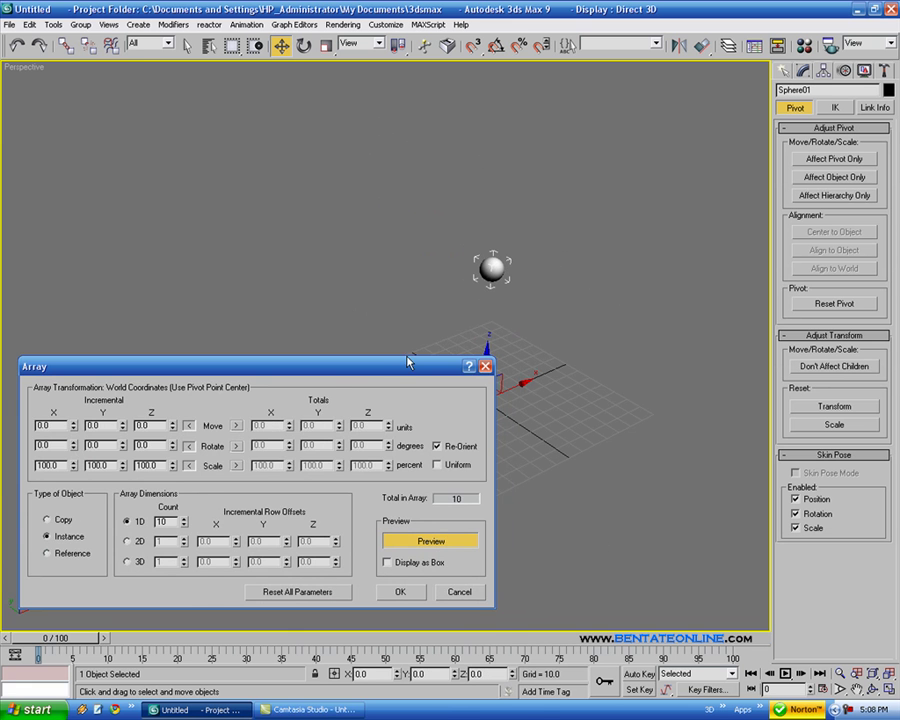
- Switch the array's move from incremental to total values and set the total X distance to 100 units
mouse_move(385, 371)
left_mouse_down()
mouse_move(383, 398)
mouse_move(379, 374)
left_mouse_up()
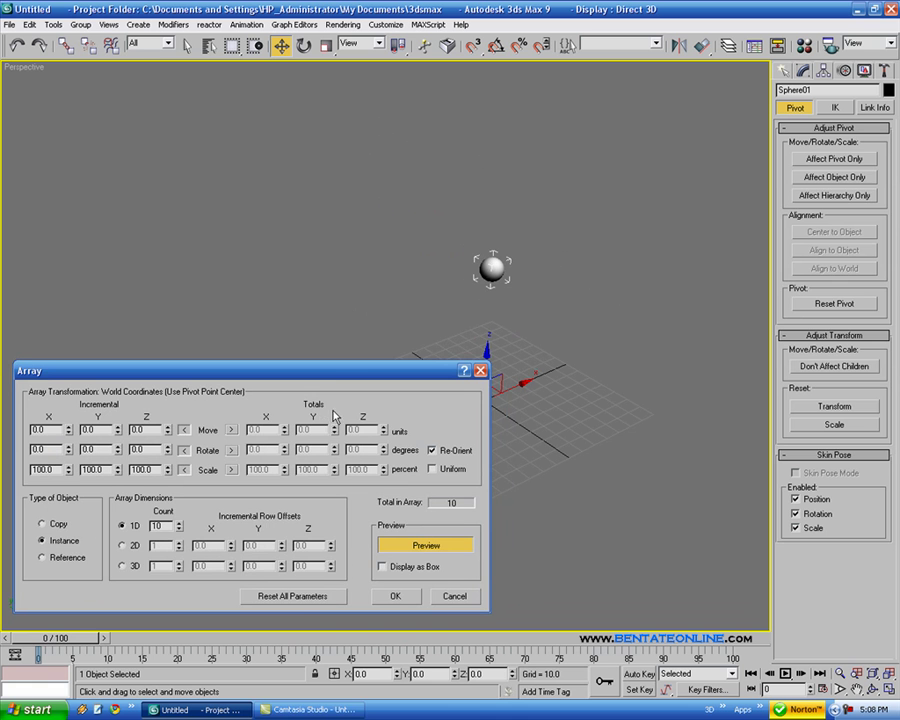
left_click_drag(333, 378, 325, 381)
left_click(222, 433)
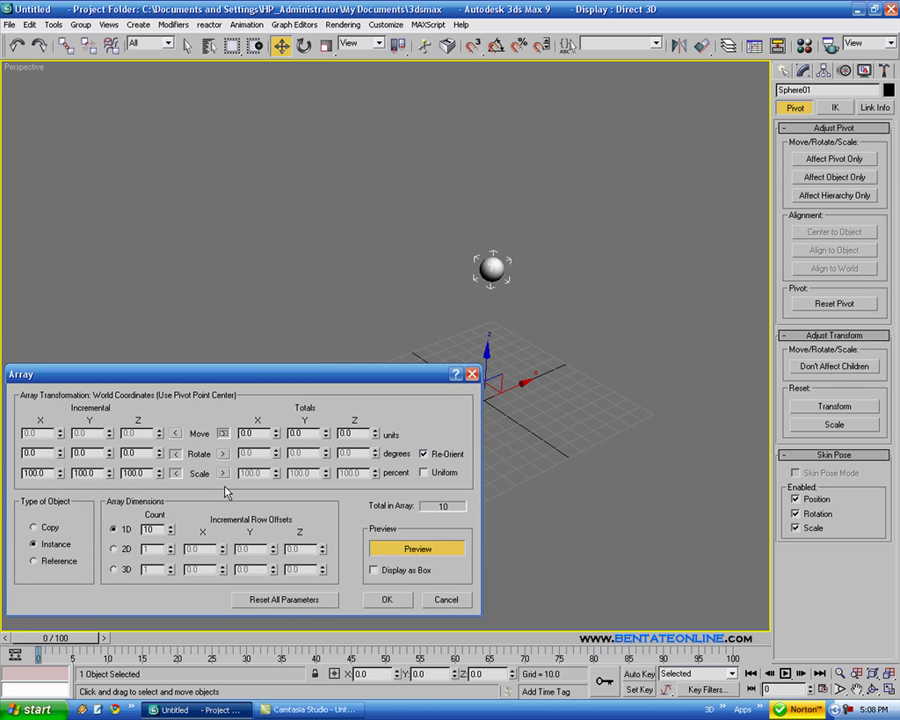
double_click(256, 433)
type("100")
key("Return")
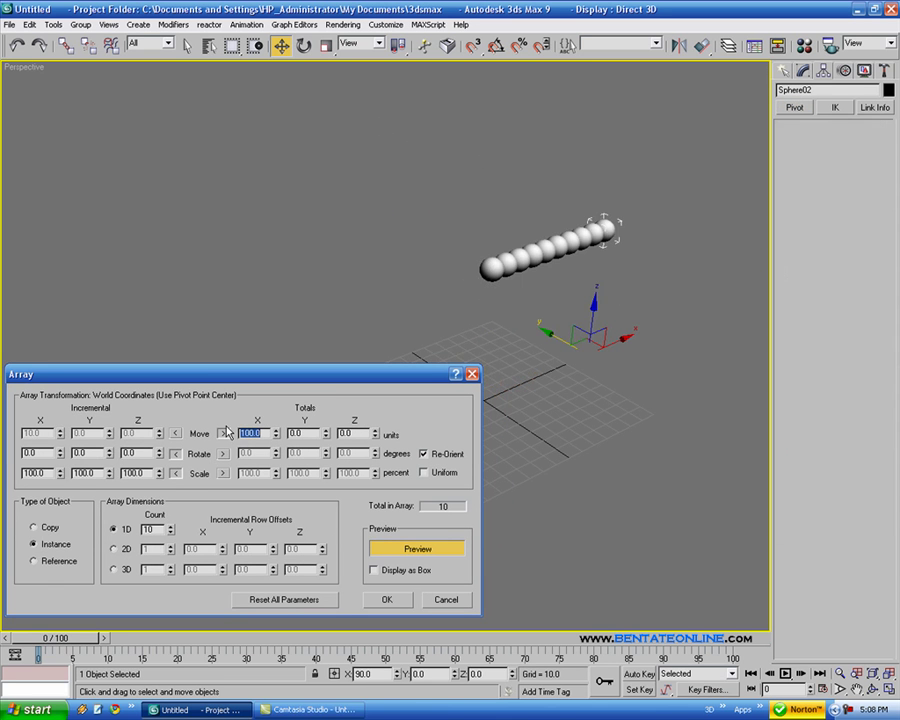
- Increase the array's total X distance to 211 units
left_click_drag(358, 378, 353, 382)
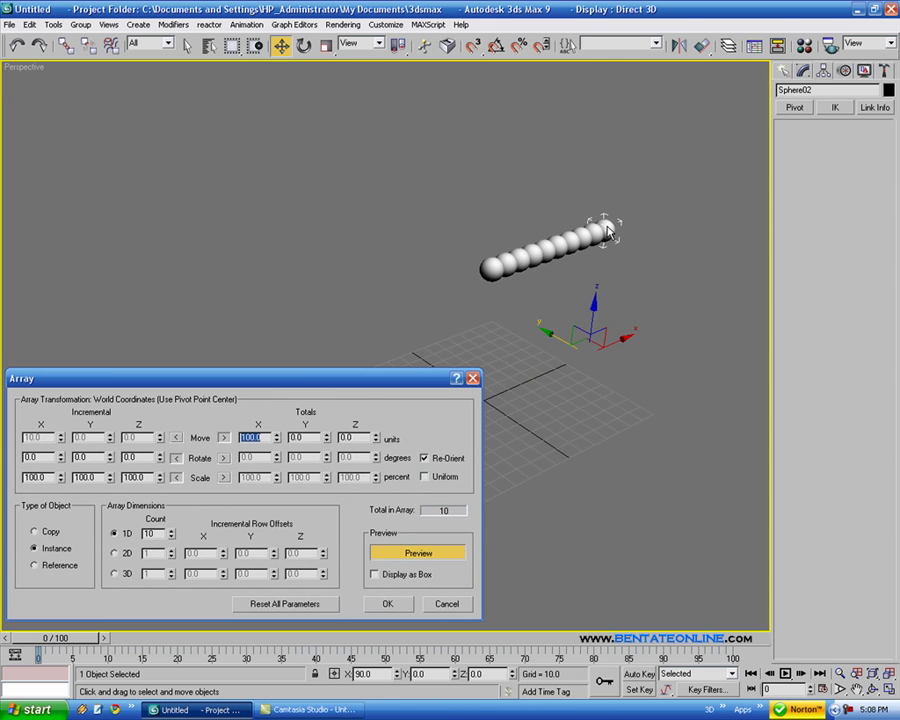
left_click(277, 435)
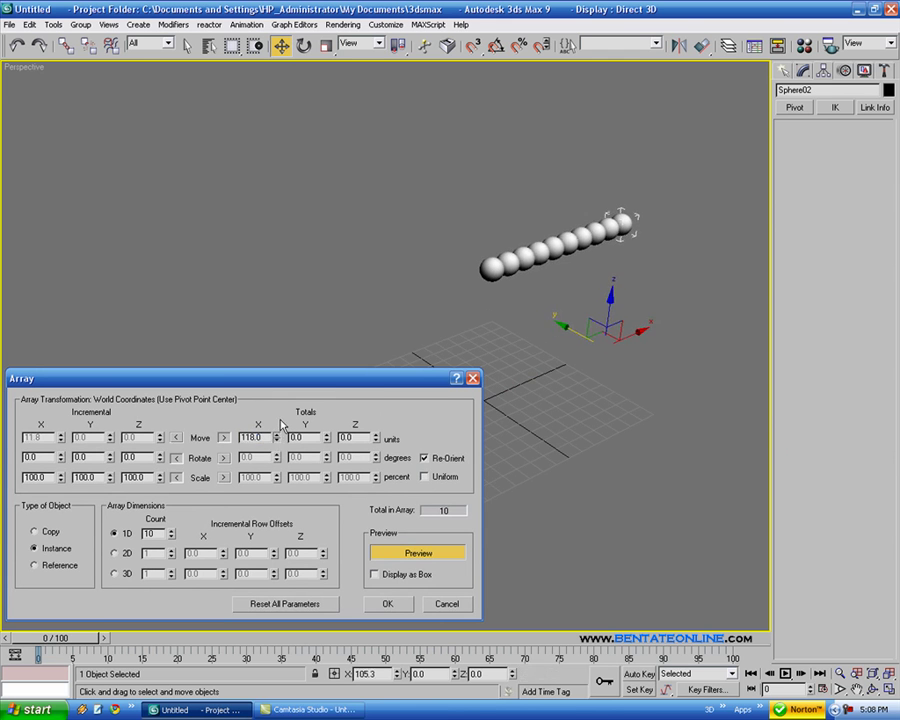
left_click_drag(285, 410, 301, 359)
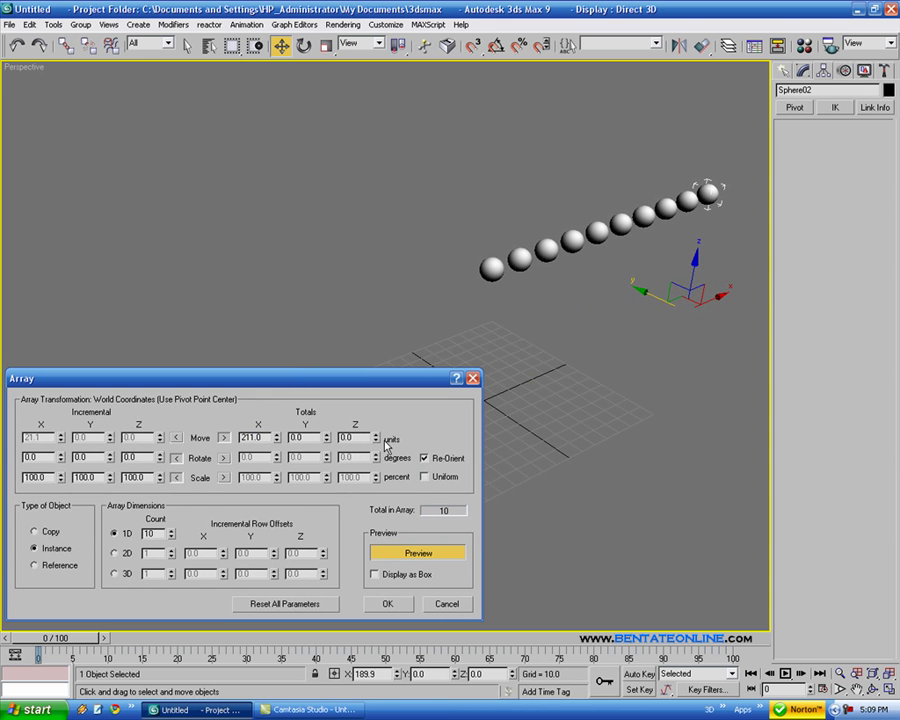
- Set the array's total move to 22 units in Y and 29 in Z, and its total rotation to -156 degrees X and 15 degrees Y
left_click_drag(326, 441, 346, 425)
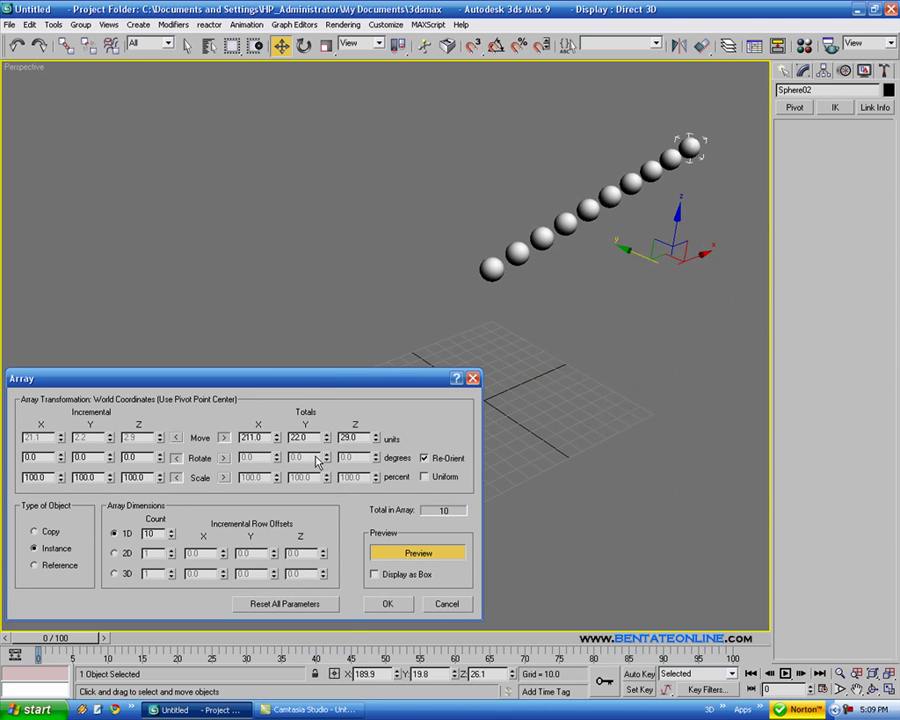
left_click(224, 459)
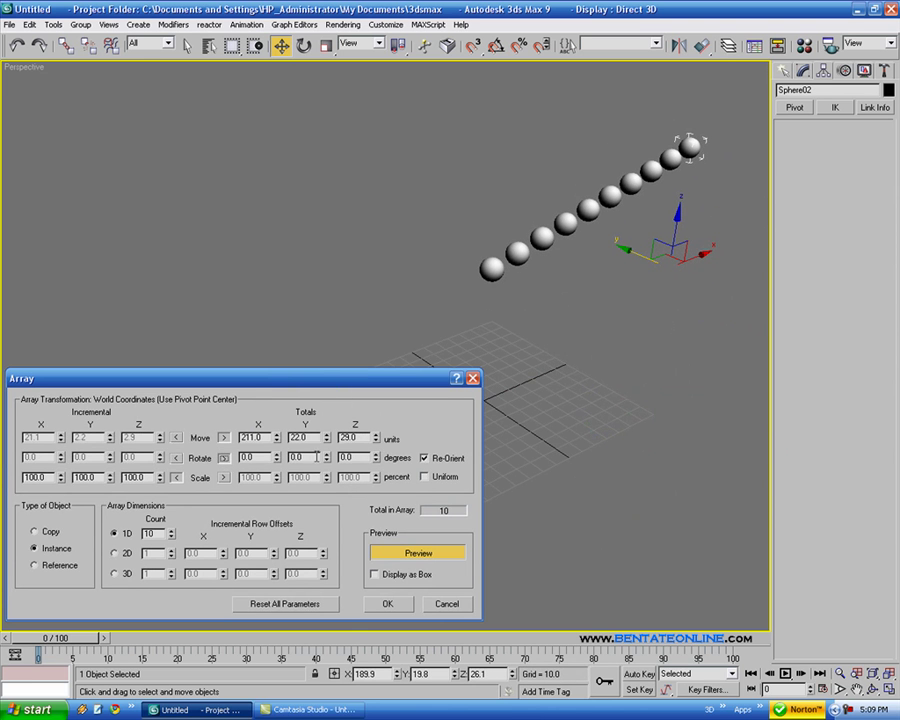
left_click_drag(280, 462, 278, 575)
mouse_move(326, 458)
left_mouse_down()
mouse_move(327, 526)
mouse_move(327, 418)
mouse_move(329, 462)
mouse_move(330, 440)
left_mouse_up()
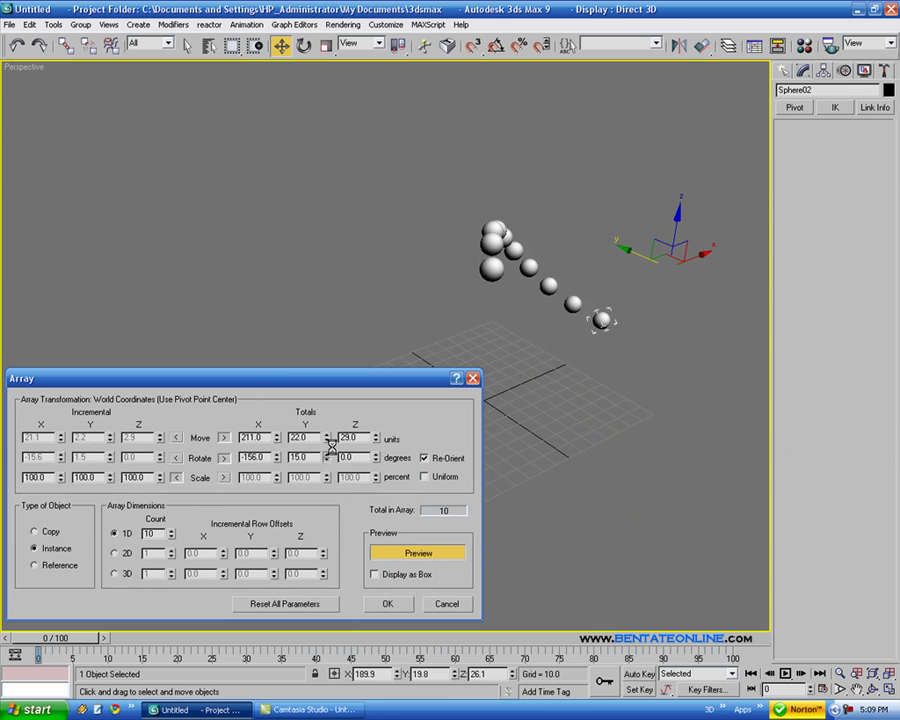
- Switch the array's scale to total values and set them to 639 percent X, 156 percent Y and 109 percent Z
left_click(225, 478)
left_click_drag(284, 486, 334, 107)
left_click(325, 475)
left_click_drag(325, 481, 345, 425)
left_click_drag(376, 479, 459, 497)
- Make the array's total scale uniform at 627 percent, and turn the Uniform option back off
left_click(425, 477)
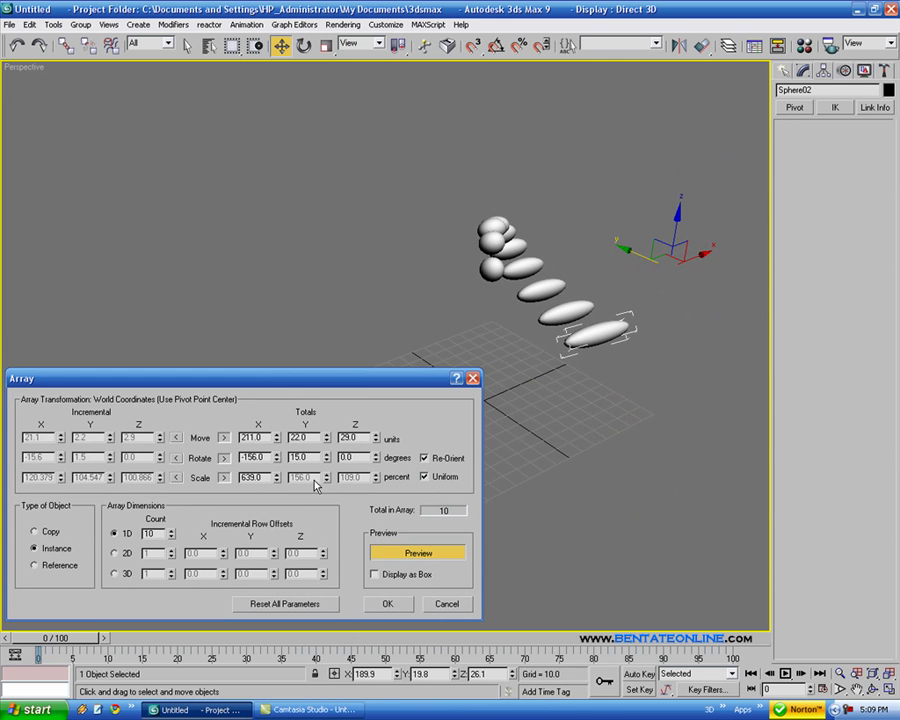
mouse_move(278, 484)
left_mouse_down()
mouse_move(278, 496)
mouse_move(276, 487)
left_mouse_up()
left_click(426, 479)
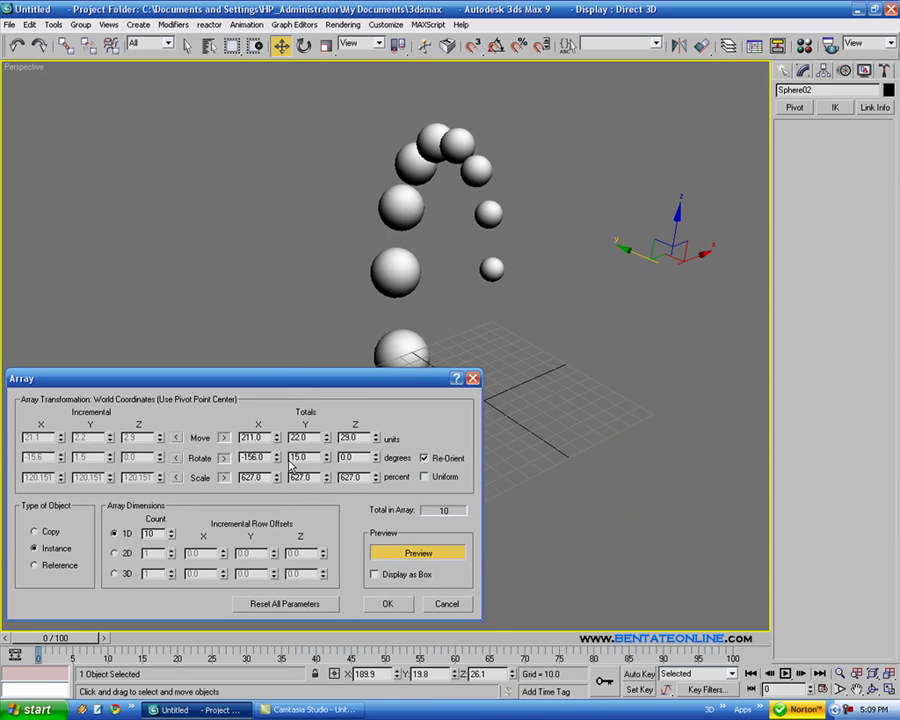
- Reset all array parameters and set the total X move to 170 units
left_click_drag(277, 380, 297, 401)
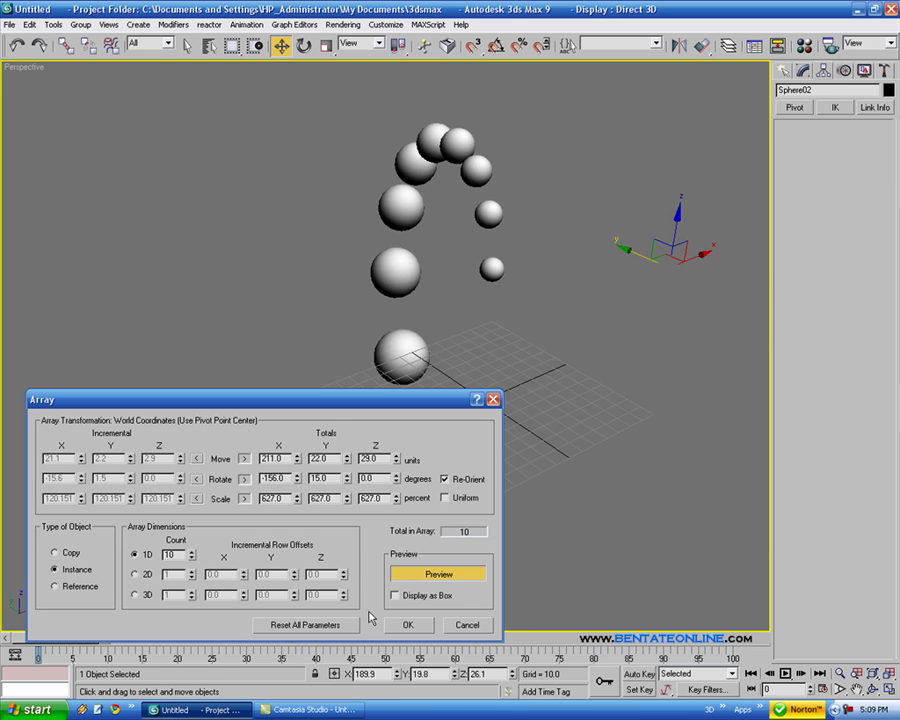
left_click(338, 627)
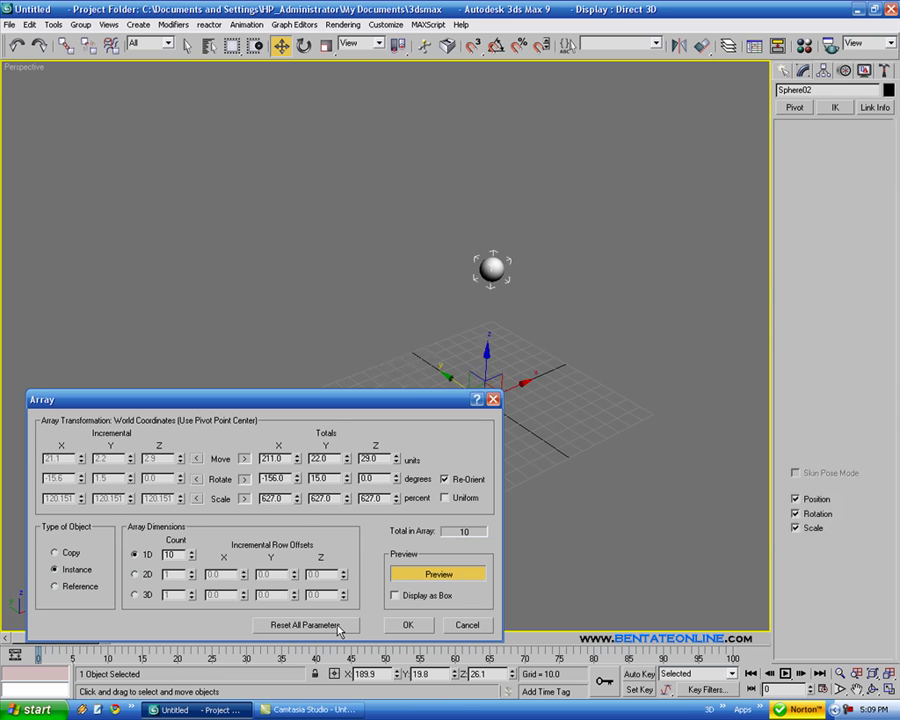
left_click(245, 460)
left_click_drag(296, 459, 308, 344)
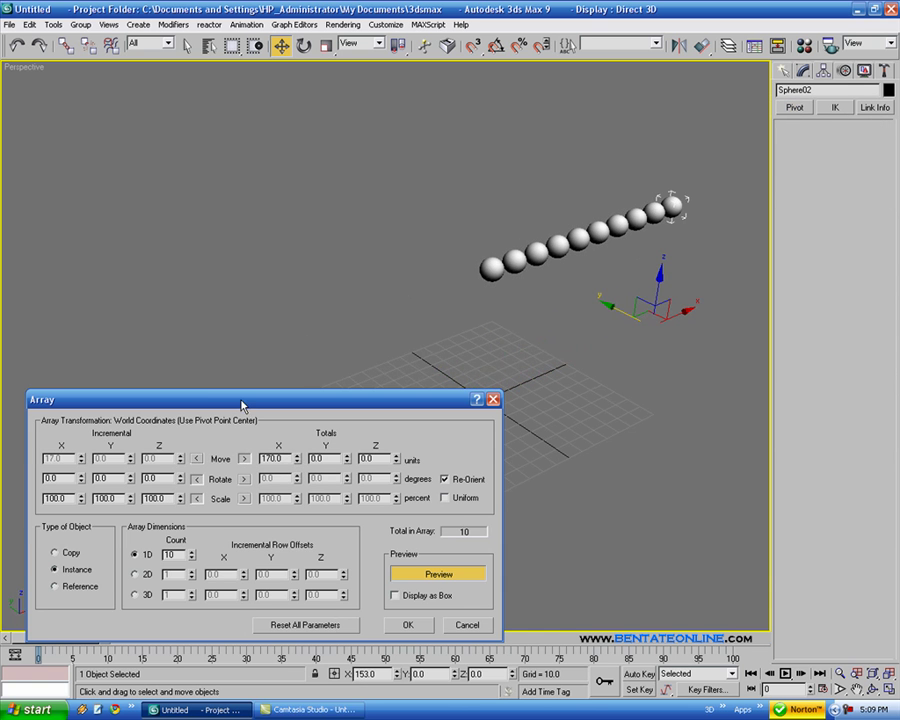
left_click_drag(241, 405, 226, 391)
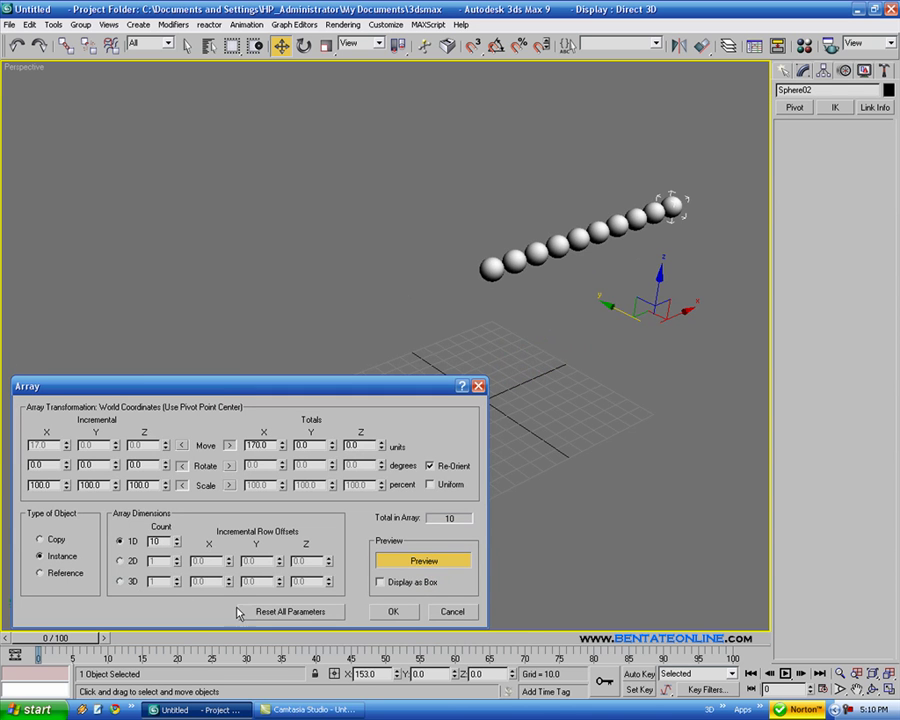
- Create a 3D array with a third-dimension count of 5 and row offsets of 50 in X, Y and Z
left_click(121, 581)
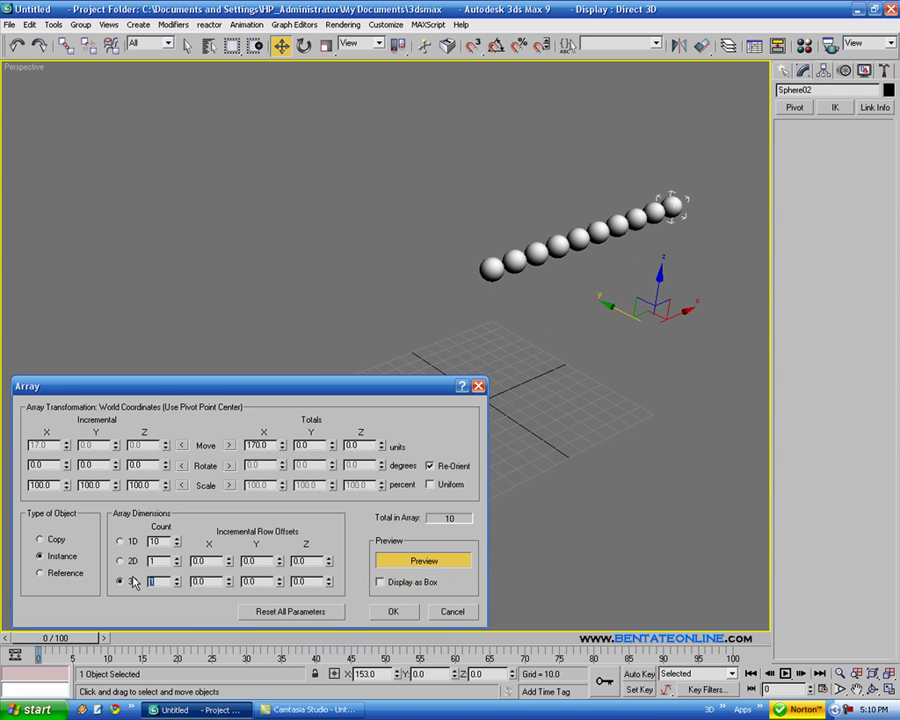
key("Tab")
type("50")
key("Tab")
type("50")
key("Tab")
type("5")
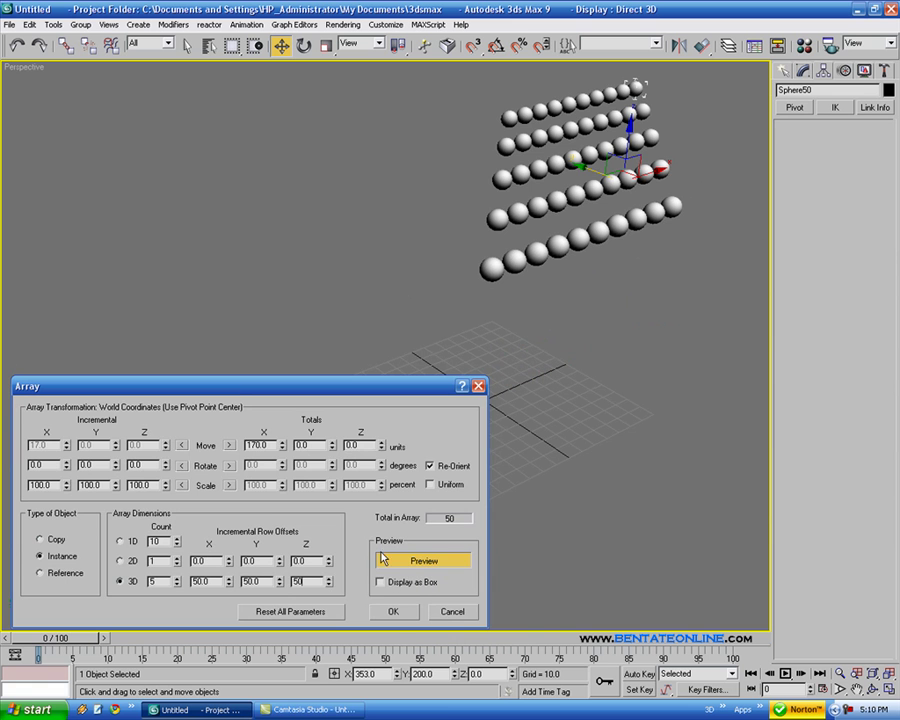
left_click(393, 611)
middle_click_drag(510, 452, 540, 554)
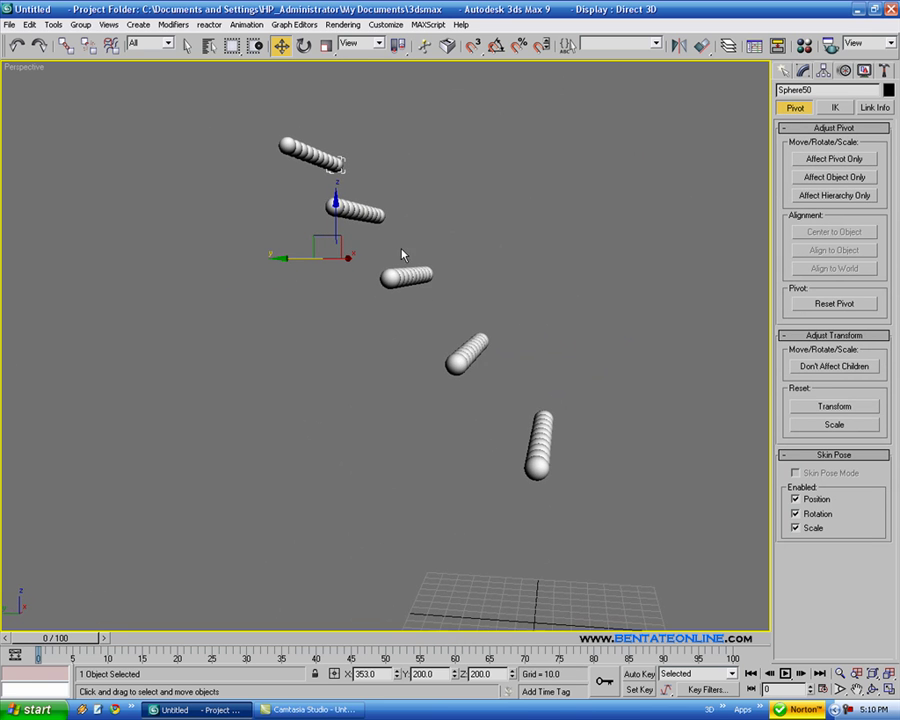
middle_click_drag(390, 244, 311, 397, "alt")
middle_click_drag(419, 398, 694, 414, "alt")
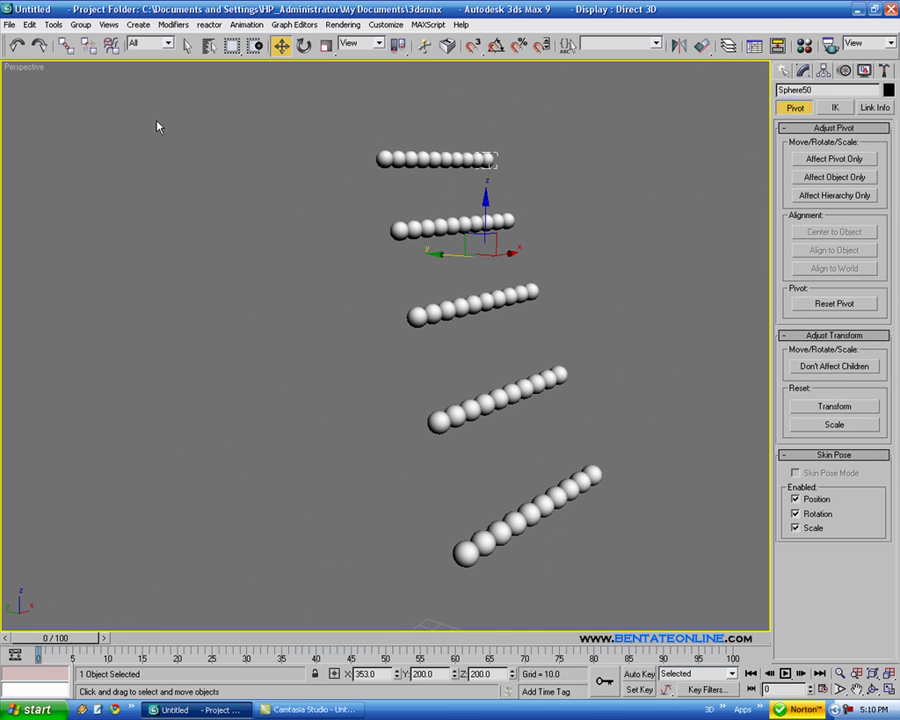
- Reopen the Array settings for the selected sphere, toggle Display as Box on and off, and cancel
left_click(30, 24)
left_click(52, 24)
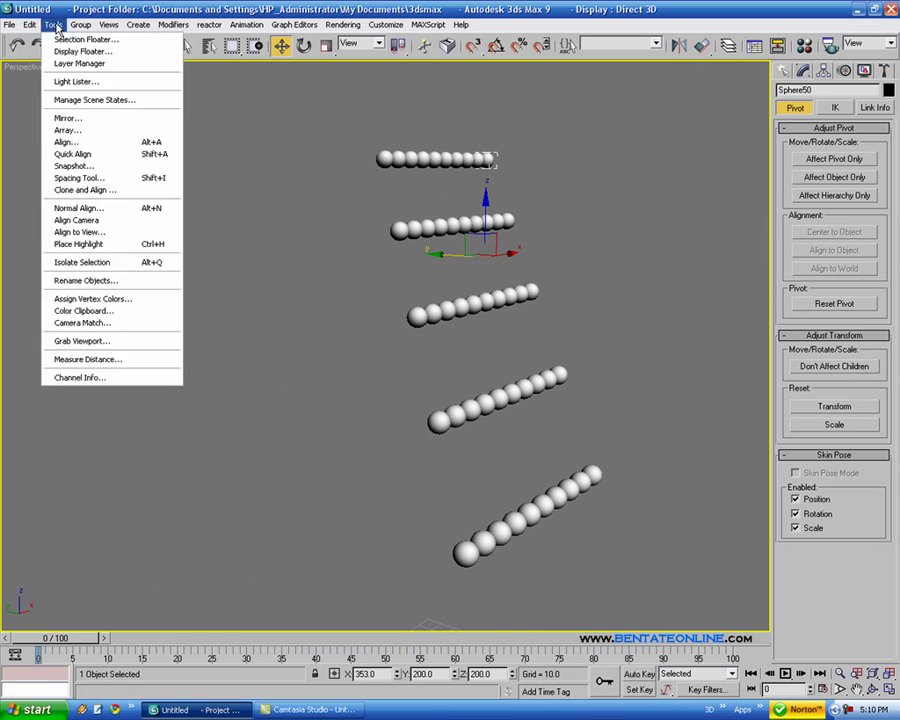
left_click(66, 130)
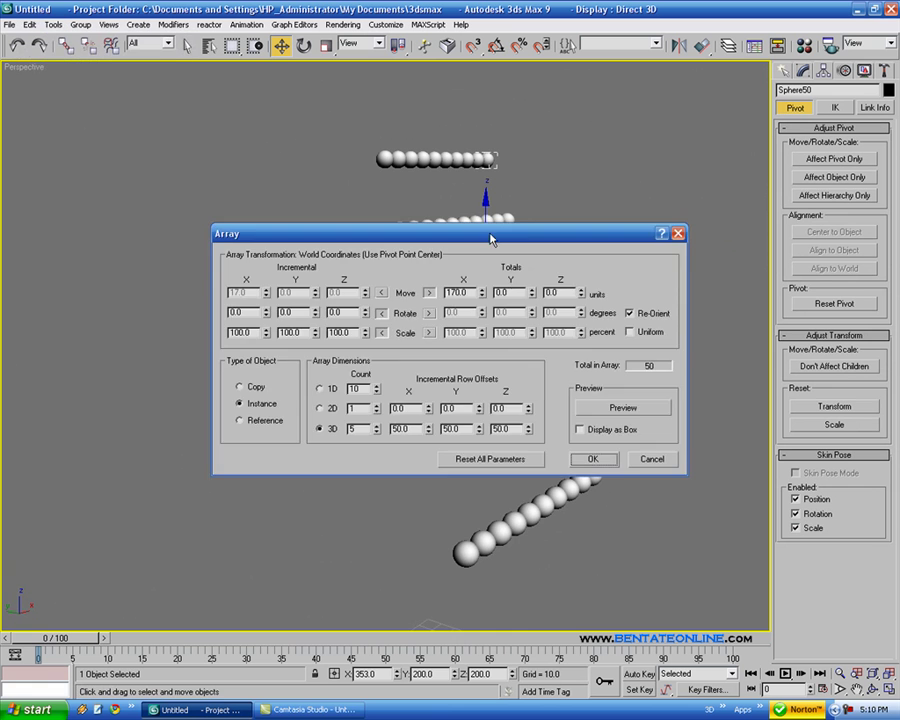
left_click_drag(479, 229, 277, 287)
left_click(390, 490)
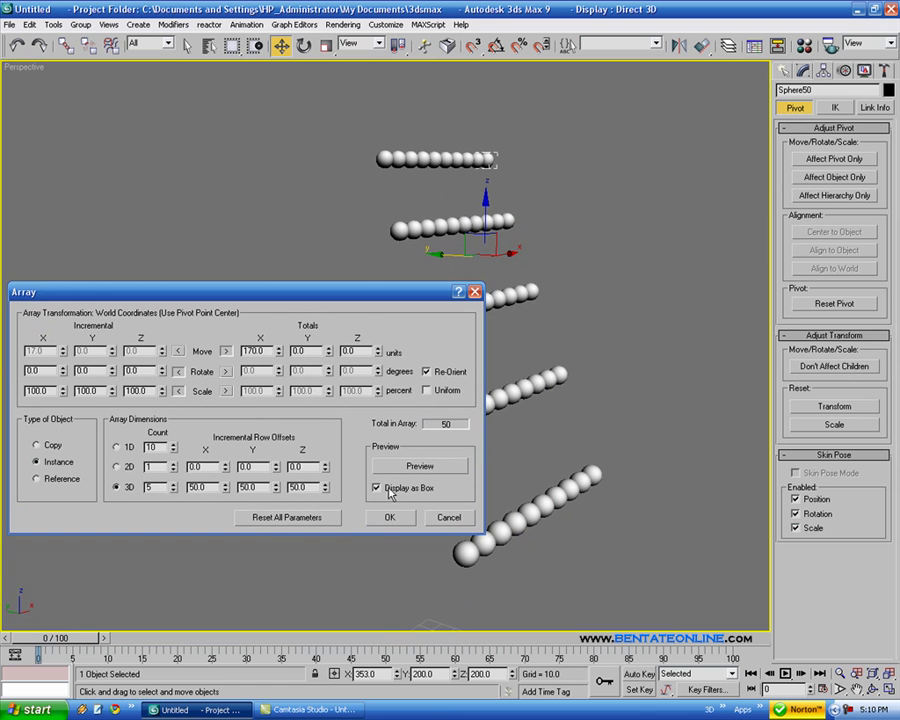
left_click_drag(364, 295, 368, 305)
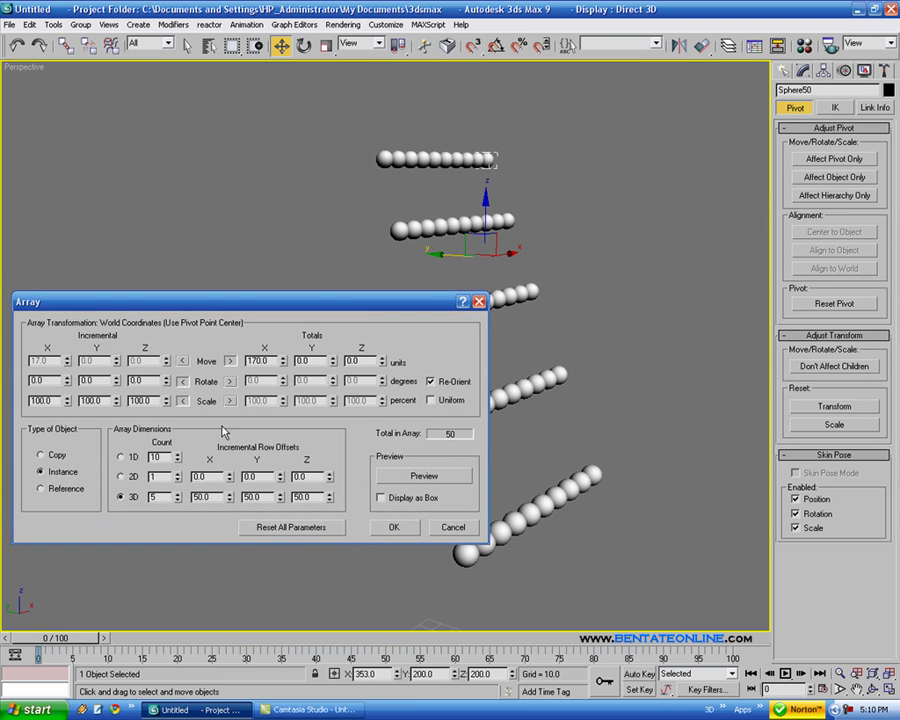
left_click_drag(371, 305, 368, 323)
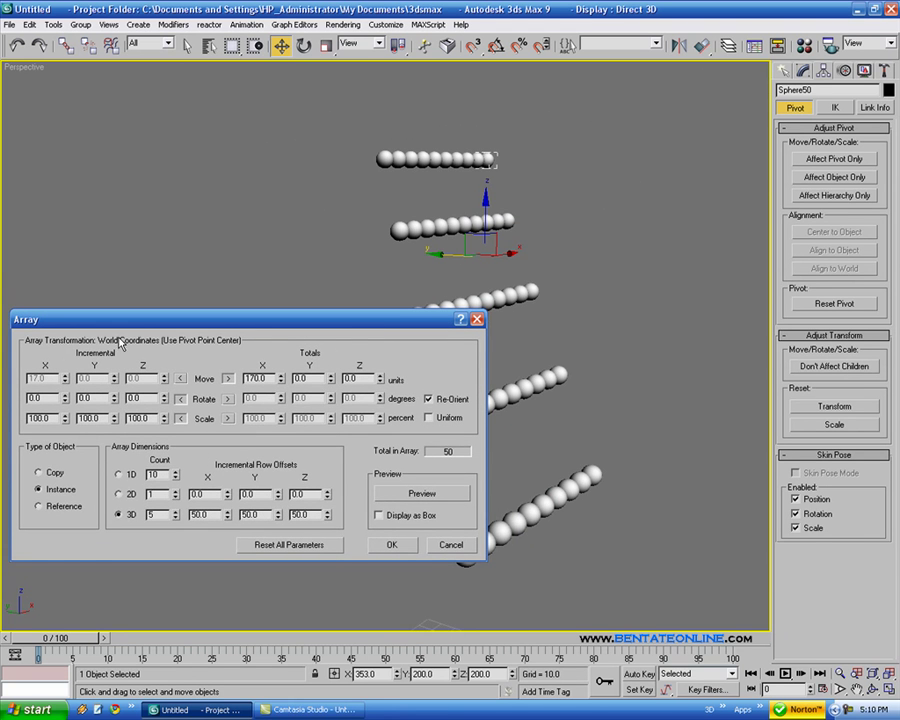
left_click(452, 545)
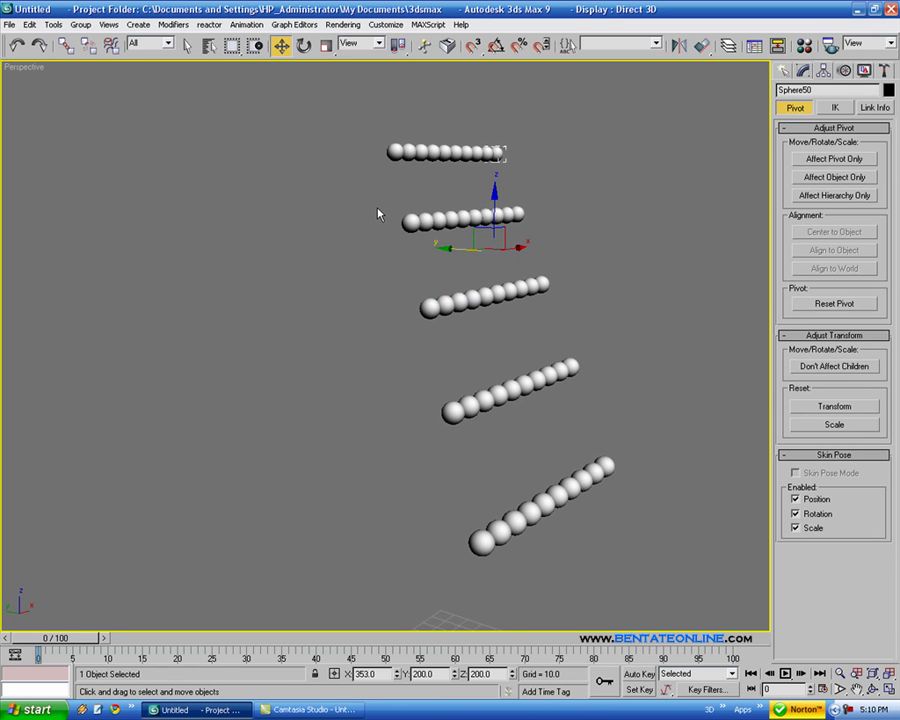
- Reset the program to a new empty scene
middle_click_drag(378, 215, 394, 195)
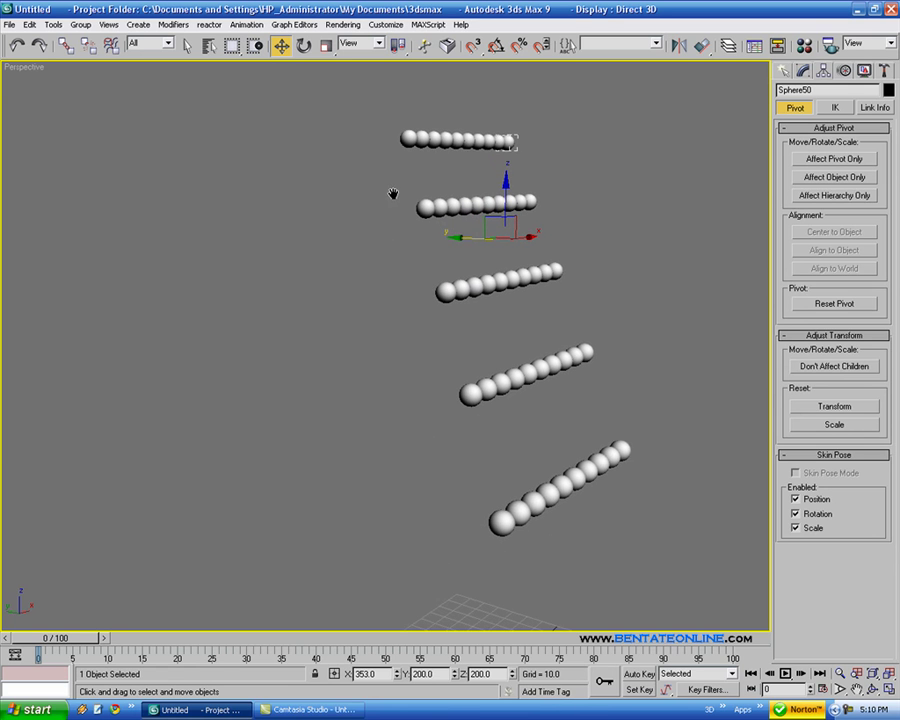
left_click(10, 24)
left_click(28, 54)
left_click(451, 396)
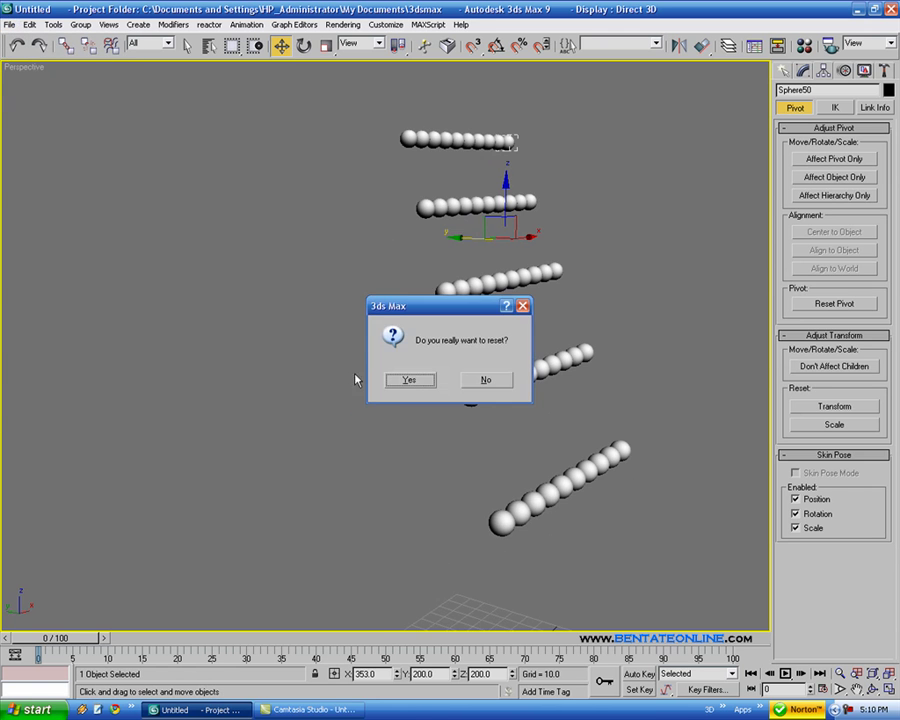
left_click(410, 377)
- Open the recent scene file Array_Pipe.max
left_click(10, 24)
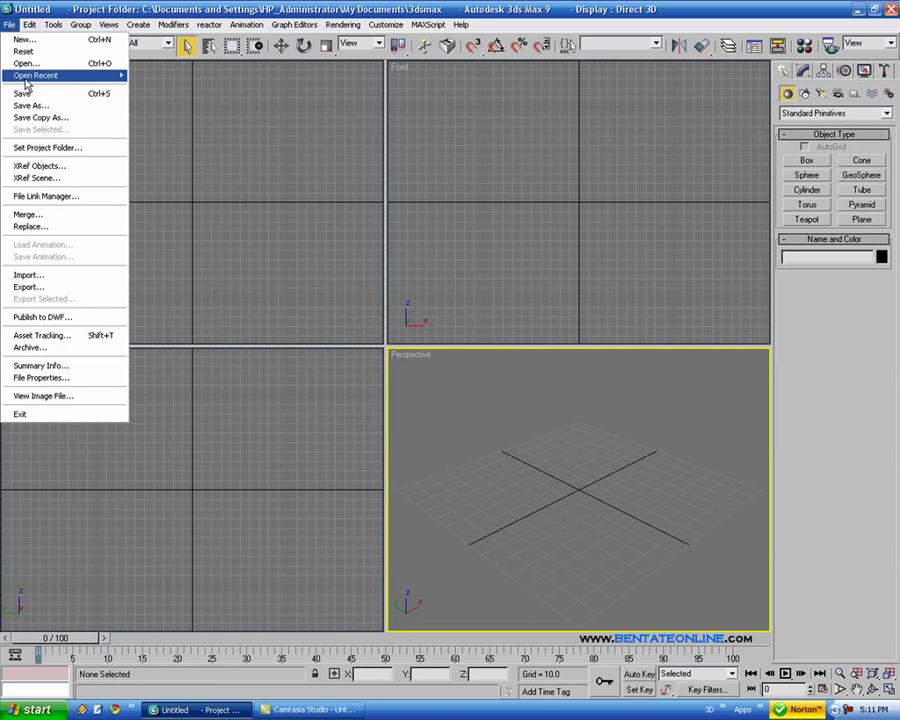
mouse_move(45, 75)
left_click(195, 78)
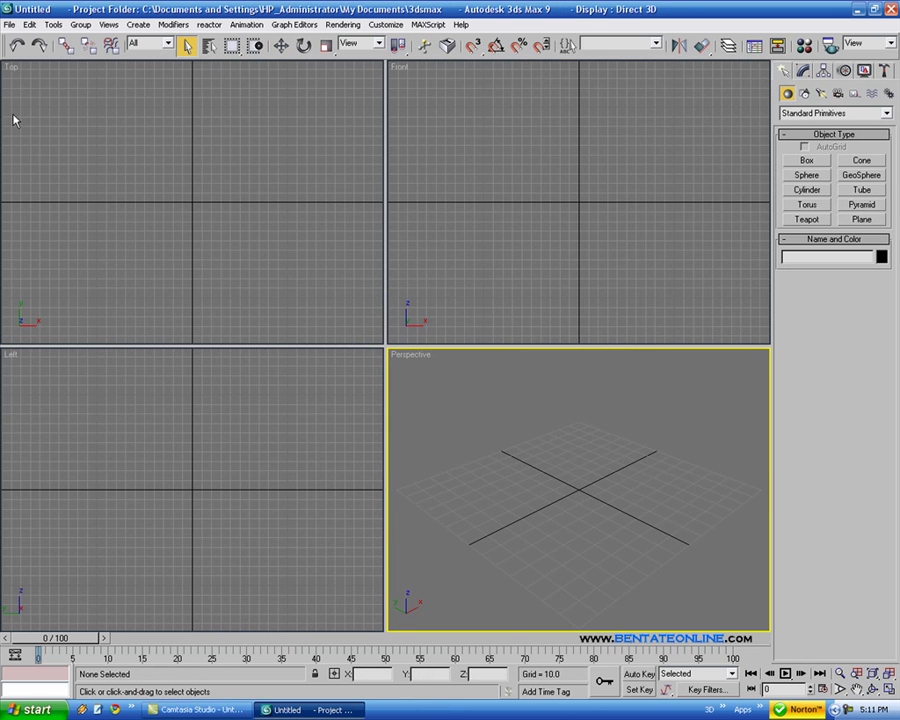
left_click(9, 24)
mouse_move(40, 75)
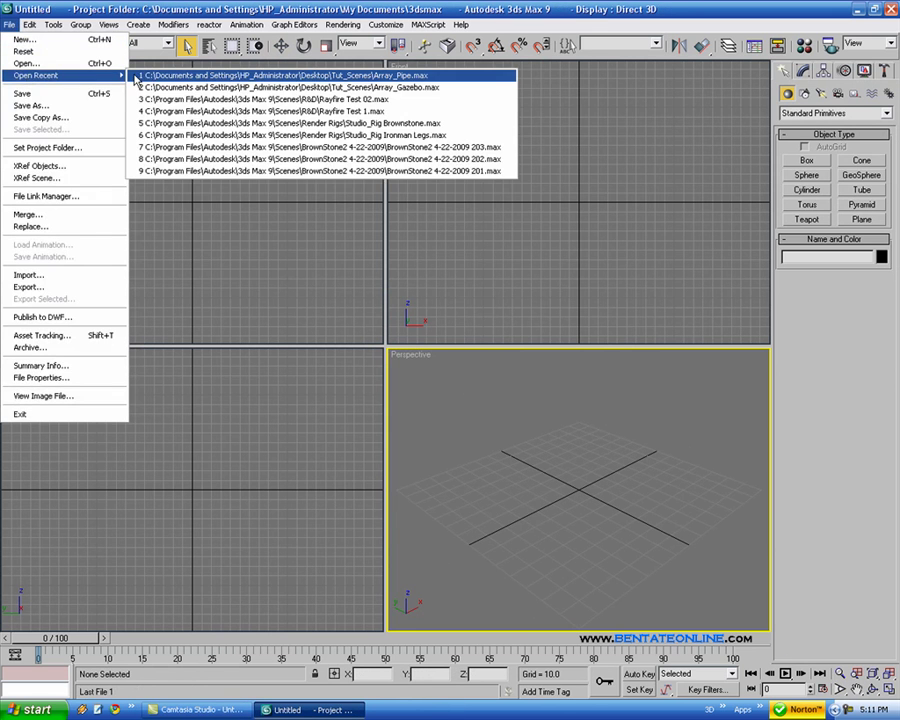
left_click(152, 78)
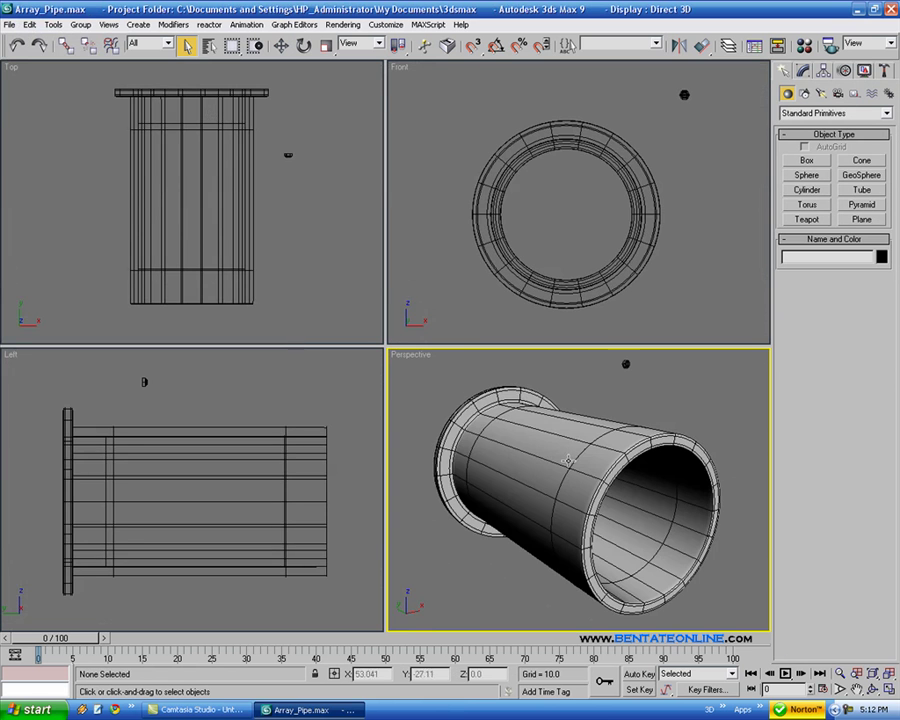
- Examine the flanged pipe and the loose hexagonal bolt beside it in the perspective view
key("alt+w")
scroll(490, 395, "down", 5)
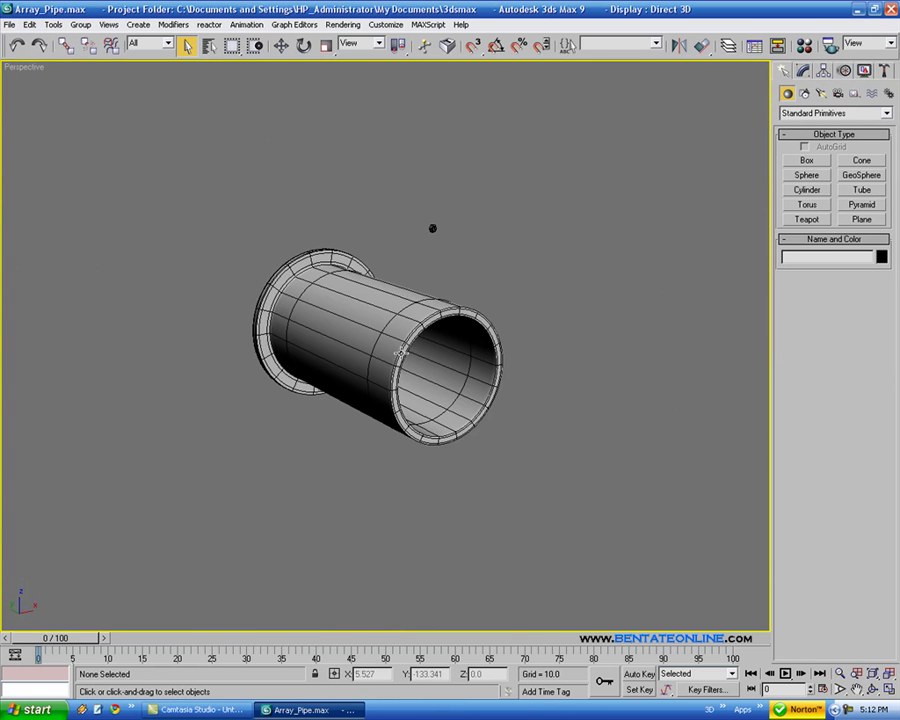
middle_click_drag(434, 416, 443, 380, "alt")
scroll(443, 380, "up", 10)
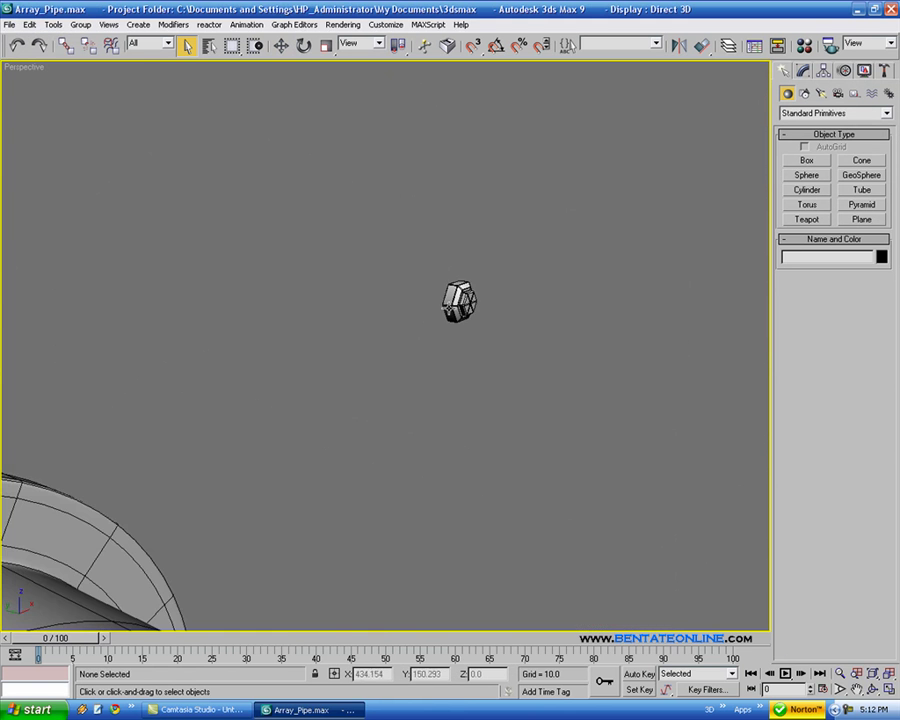
scroll(604, 226, "down", 10)
mouse_move(550, 246)
middle_mouse_down("alt")
mouse_move(596, 252)
mouse_move(543, 243)
middle_mouse_up("alt")
scroll(556, 294, "up", 6)
middle_click_drag(558, 297, 530, 238)
key("alt+w")
middle_click(553, 235)
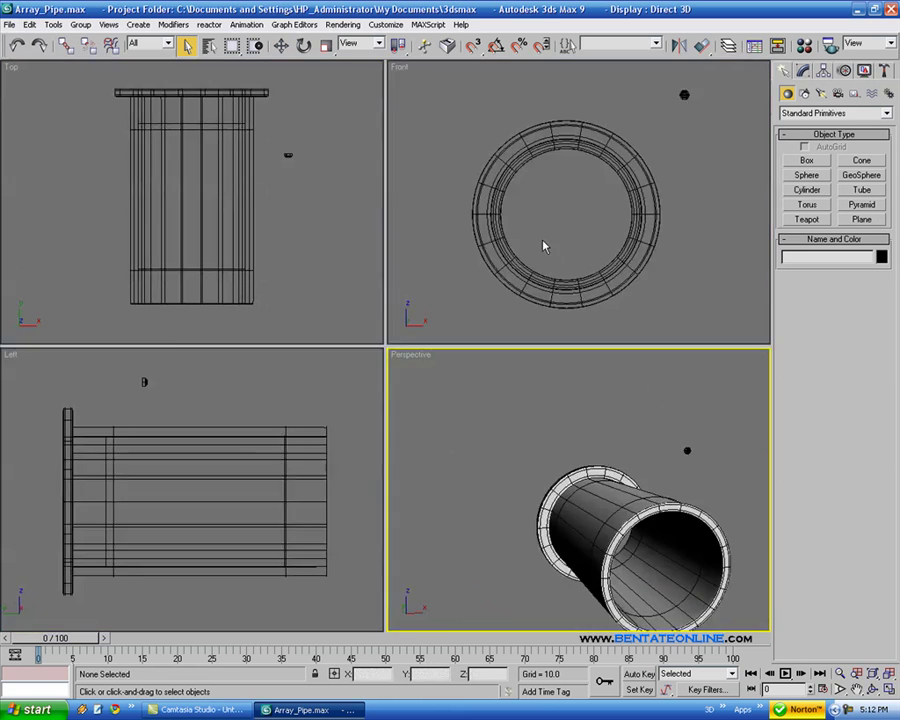
- Move the bolt onto the top centre of the pipe's flange ring in the front view
key("alt+w")
middle_click_drag(577, 264, 609, 307)
left_click(600, 163)
left_click(281, 45)
left_click_drag(631, 133, 394, 206)
scroll(388, 215, "up", 5)
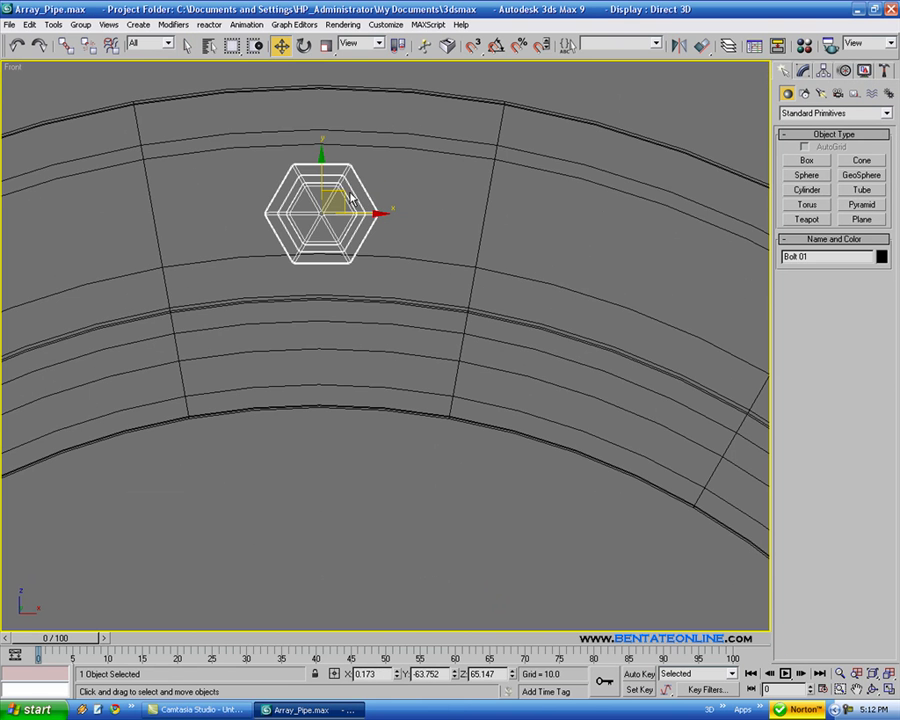
- Try to duplicate the bolt manually along the flange ring as a Copy, and cancel the second clone
mouse_move(340, 192)
left_mouse_down()
mouse_move(339, 176)
mouse_move(436, 185)
mouse_move(498, 214)
left_mouse_up()
scroll(360, 198, "down", 3)
scroll(361, 197, "down", 3)
left_click(451, 417)
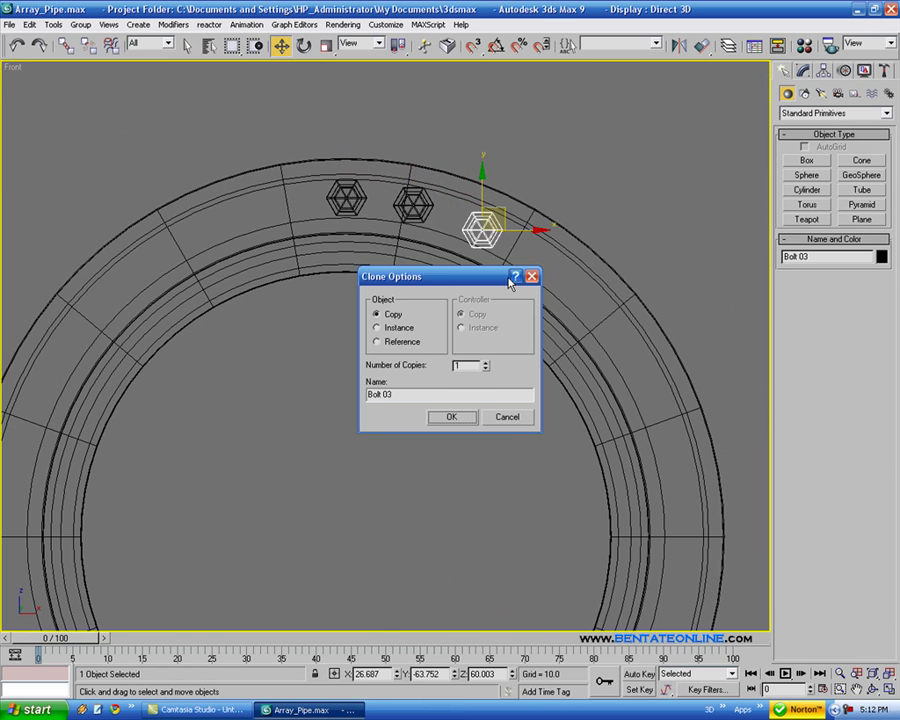
left_click(508, 415)
- Undo the manual bolt duplication so only the original bolt is left on the flange
middle_click_drag(430, 392, 420, 350)
scroll(472, 287, "down", 3)
left_click(16, 45)
mouse_move(392, 295)
middle_mouse_down()
mouse_move(390, 305)
mouse_move(386, 292)
middle_mouse_up()
scroll(400, 297, "up", 4)
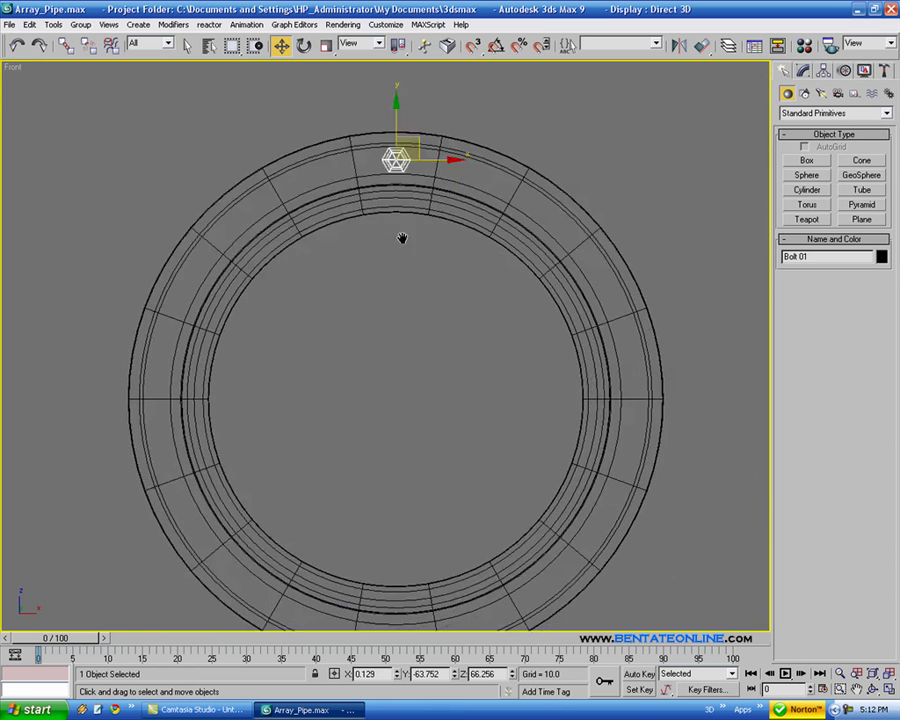
- Nudge the bolt up to Z 66.391 and slide it in the left view to the flange's face at Y -8.476
left_click_drag(397, 117, 395, 116)
key("alt+w")
right_click(208, 521)
key("alt+w")
middle_click_drag(249, 442, 306, 512)
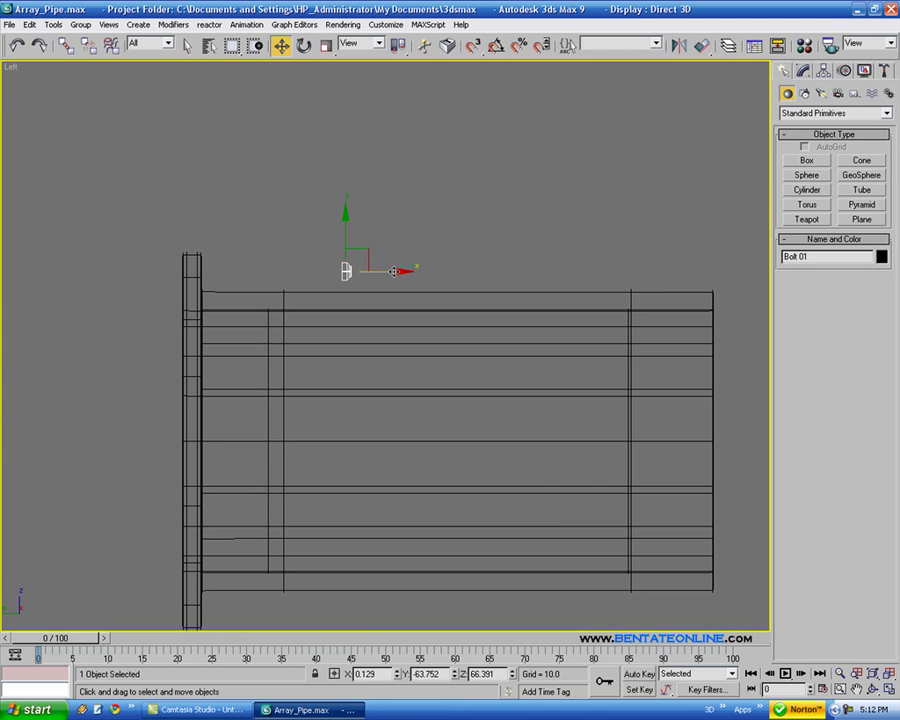
left_click_drag(391, 271, 205, 271)
- Check the bolt's placement on the flange ring in the front view
key("alt+w")
right_click(585, 275)
key("alt+w")
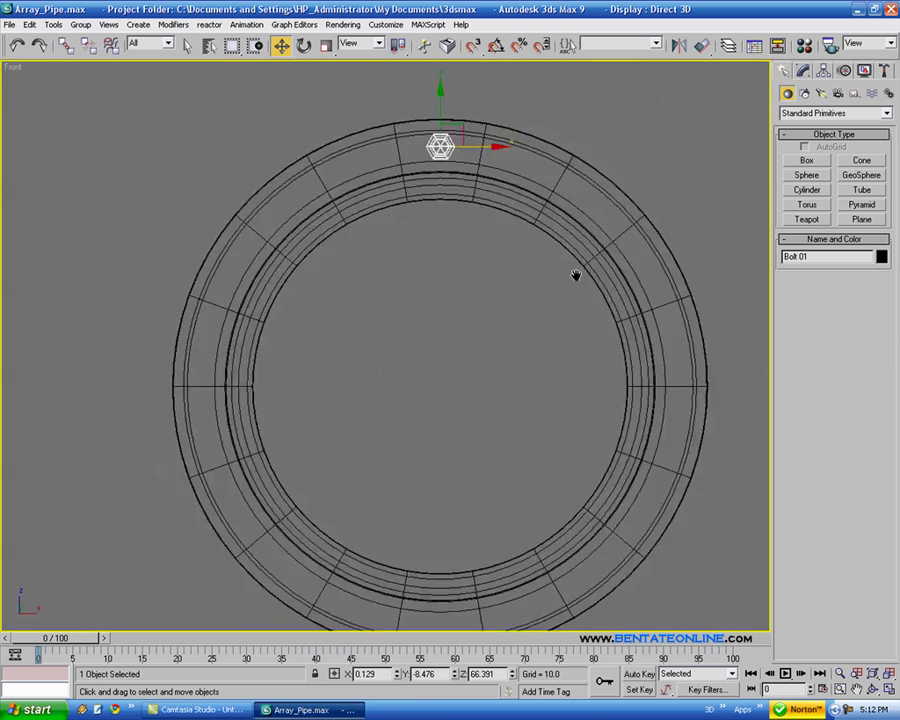
scroll(568, 275, "down", 2)
middle_click_drag(564, 276, 529, 286)
middle_click_drag(499, 247, 543, 284)
scroll(486, 277, "up", 2)
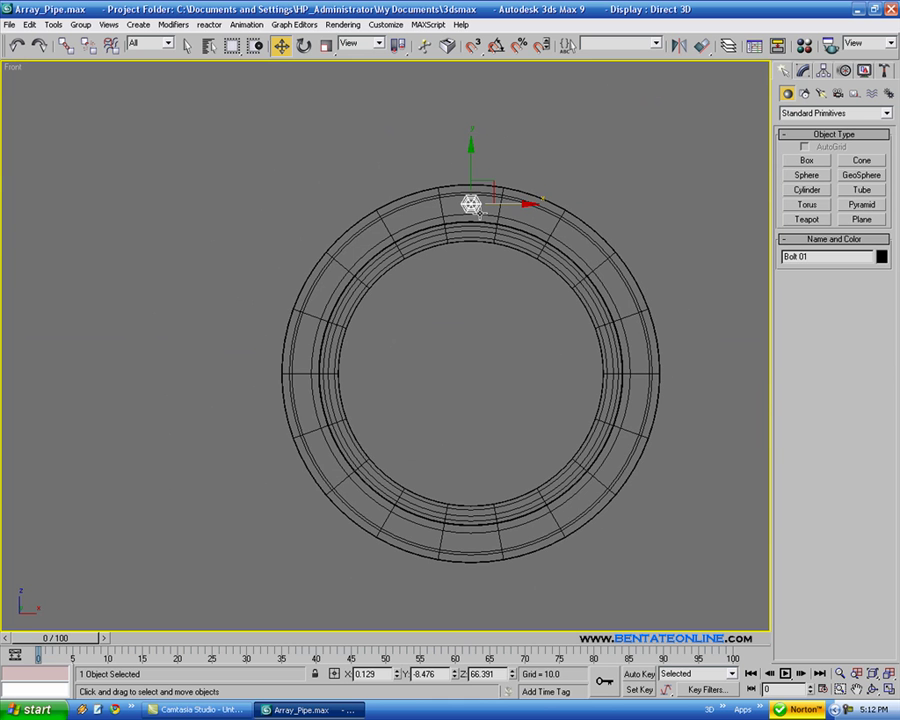
middle_click_drag(473, 260, 472, 257)
scroll(470, 201, "up", 5)
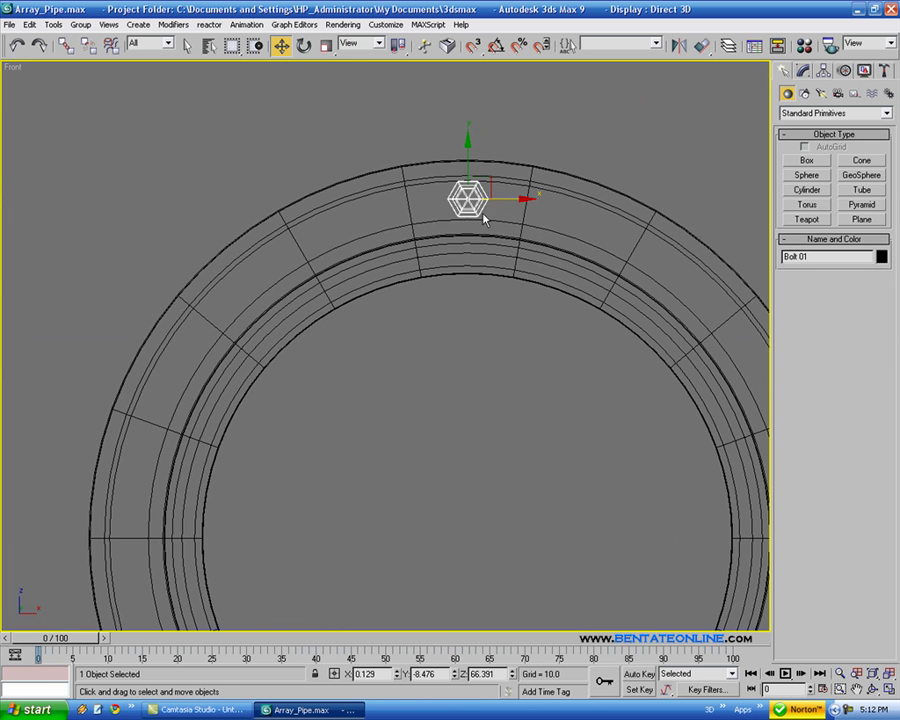
- Move only the bolt's pivot to the world origin at X 0, Y 0, Z 0
scroll(492, 235, "down", 4)
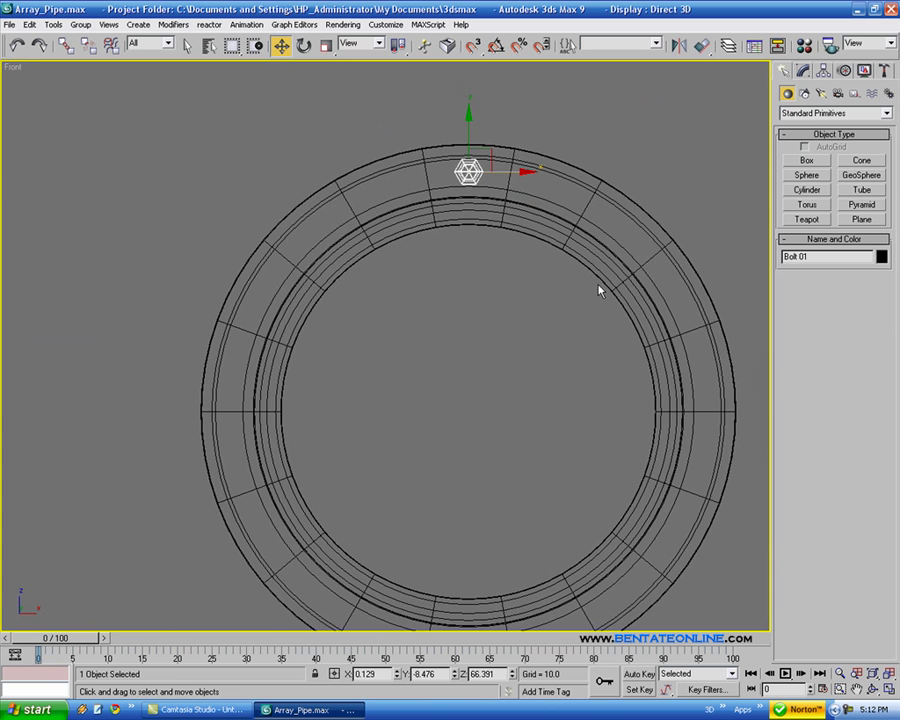
middle_click_drag(557, 394, 536, 365)
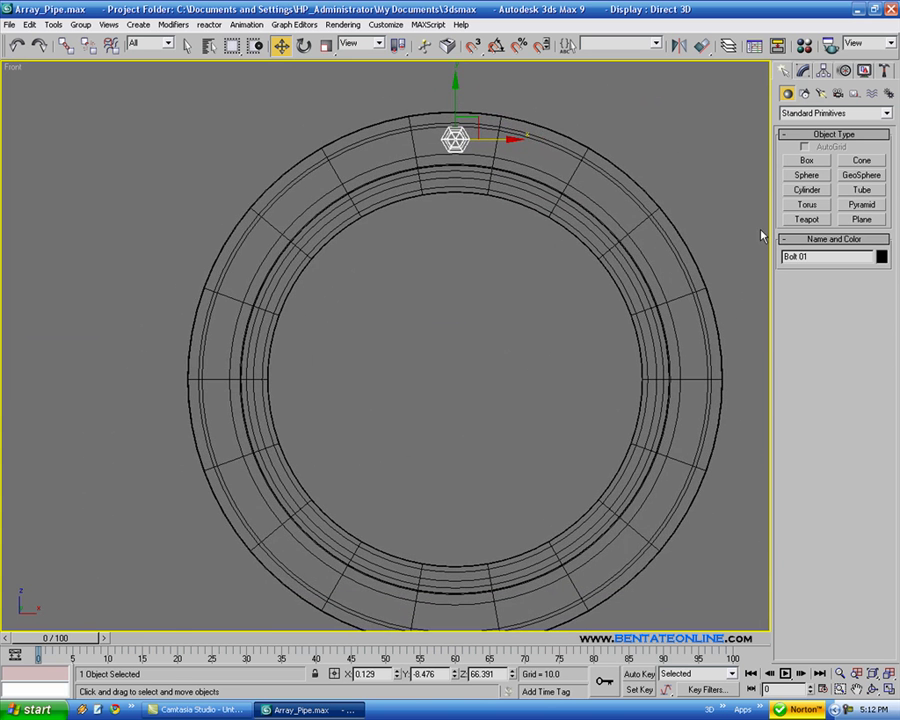
left_click(823, 70)
left_click(835, 159)
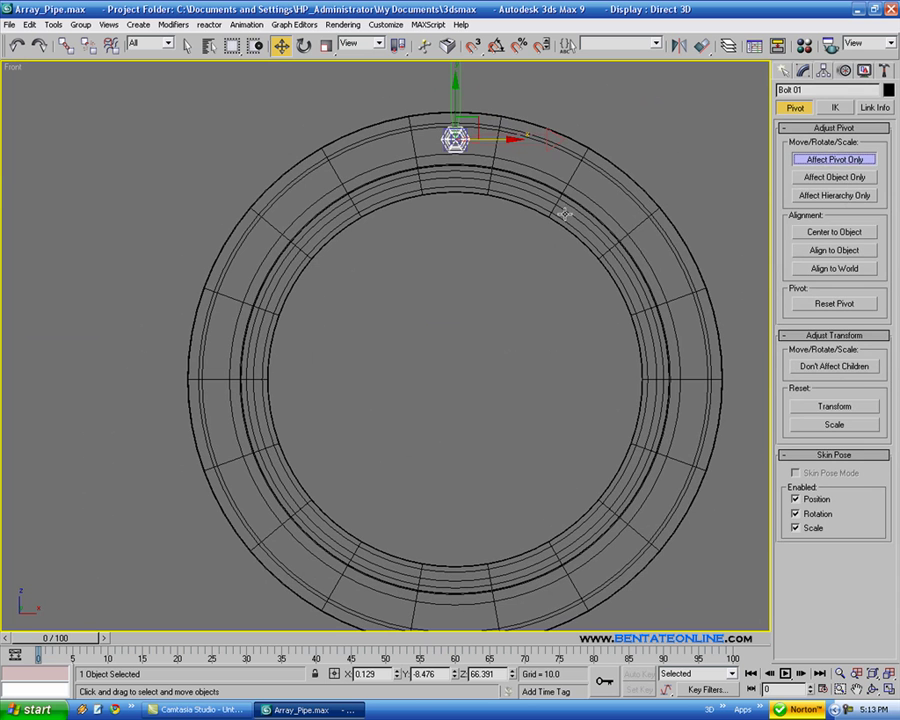
right_click(281, 47)
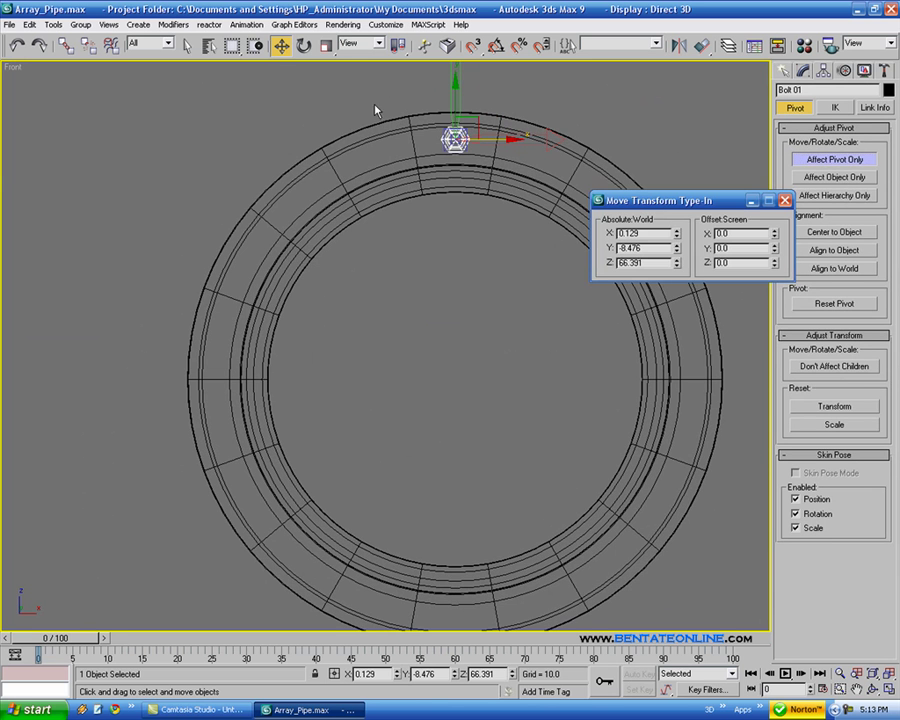
right_click(677, 249)
right_click(677, 234)
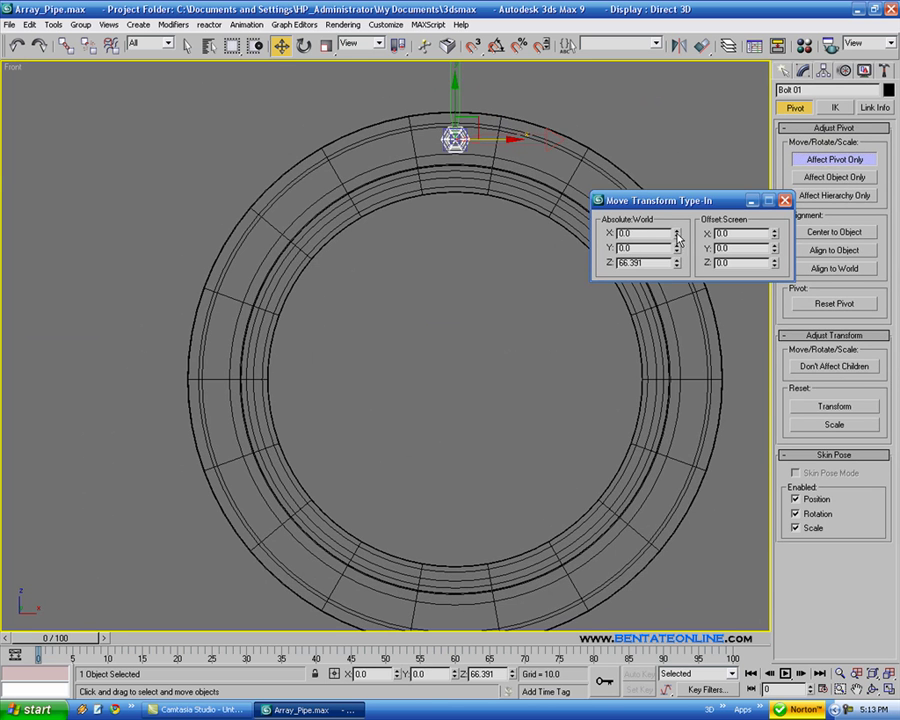
left_click(785, 201)
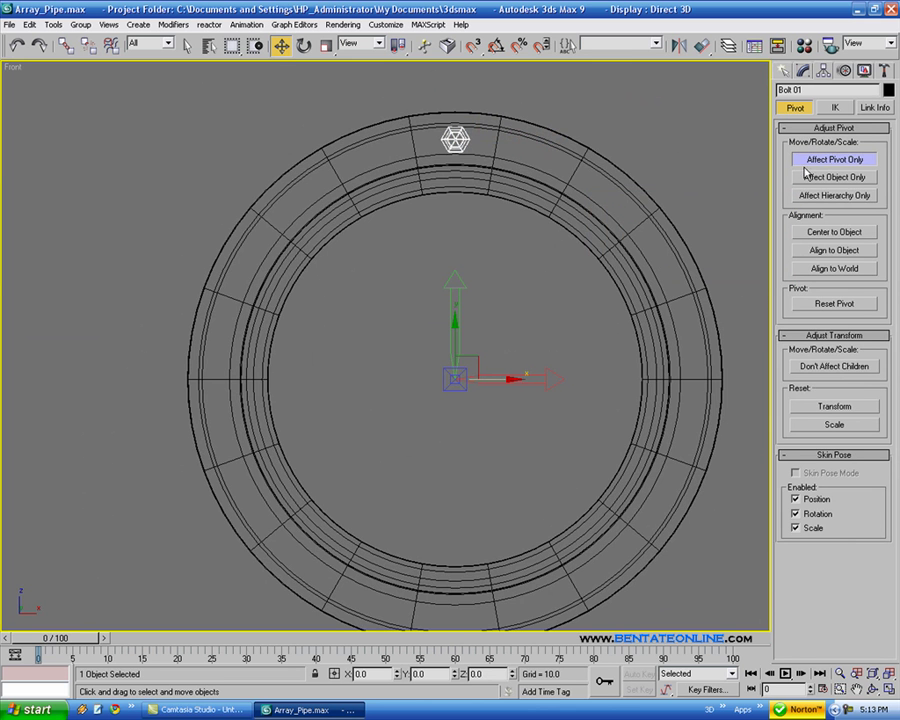
left_click(806, 162)
- In the top view, move only the bolt's pivot along Y to -7.283, near the flange face
key("alt+w")
left_click(187, 97)
key("alt+w")
left_click(845, 159)
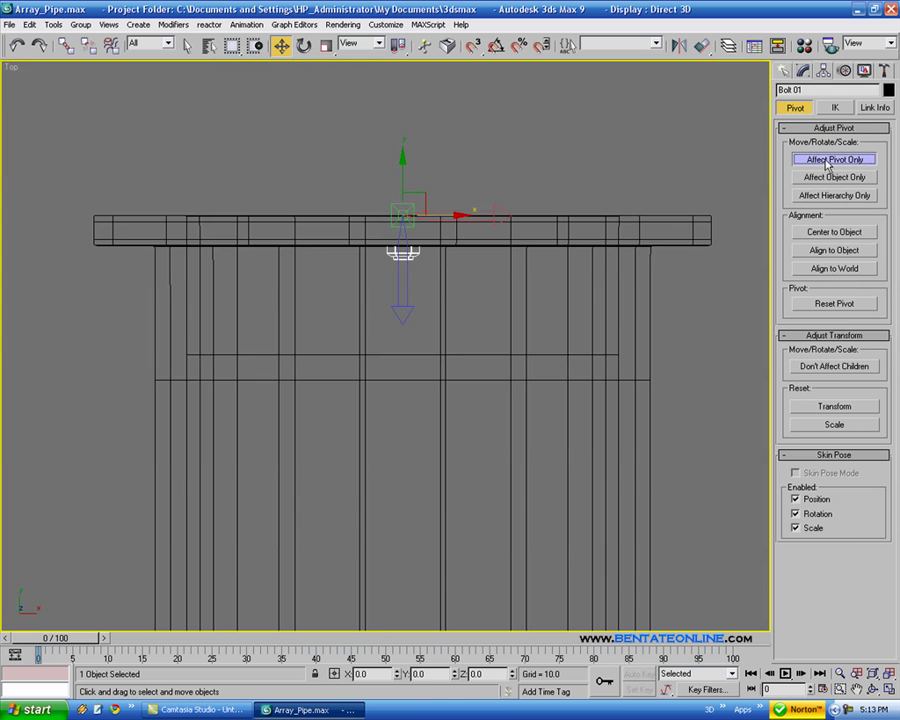
left_click_drag(403, 190, 403, 200)
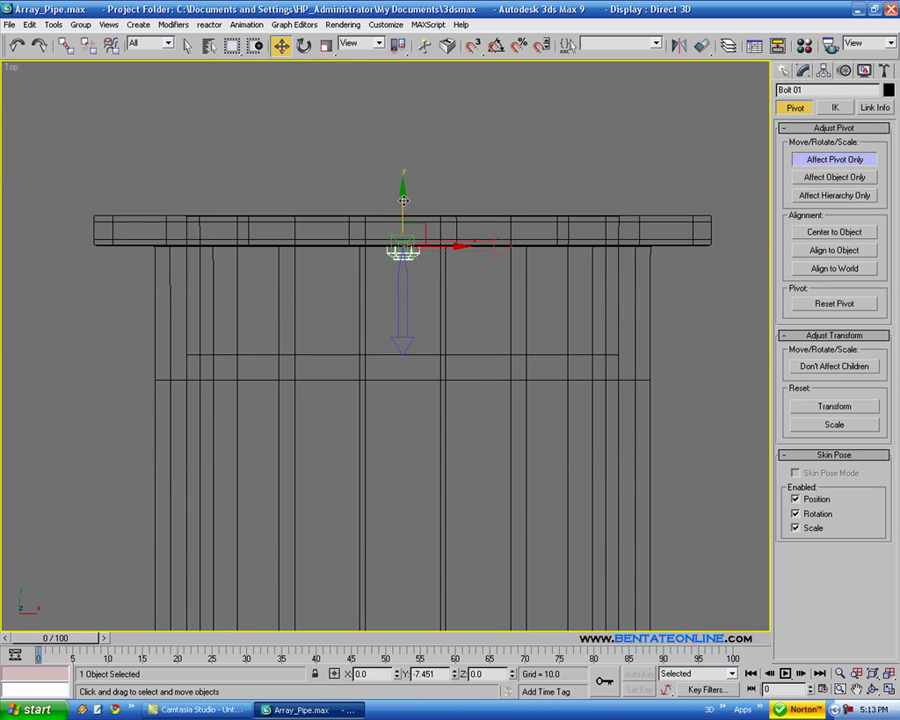
left_click(834, 160)
- Start an array of the bolt in the front view, with a total Z rotation of 360 degrees and Copy as the object type
key("alt+w")
right_click(597, 271)
key("alt+w")
scroll(612, 258, "down", 3)
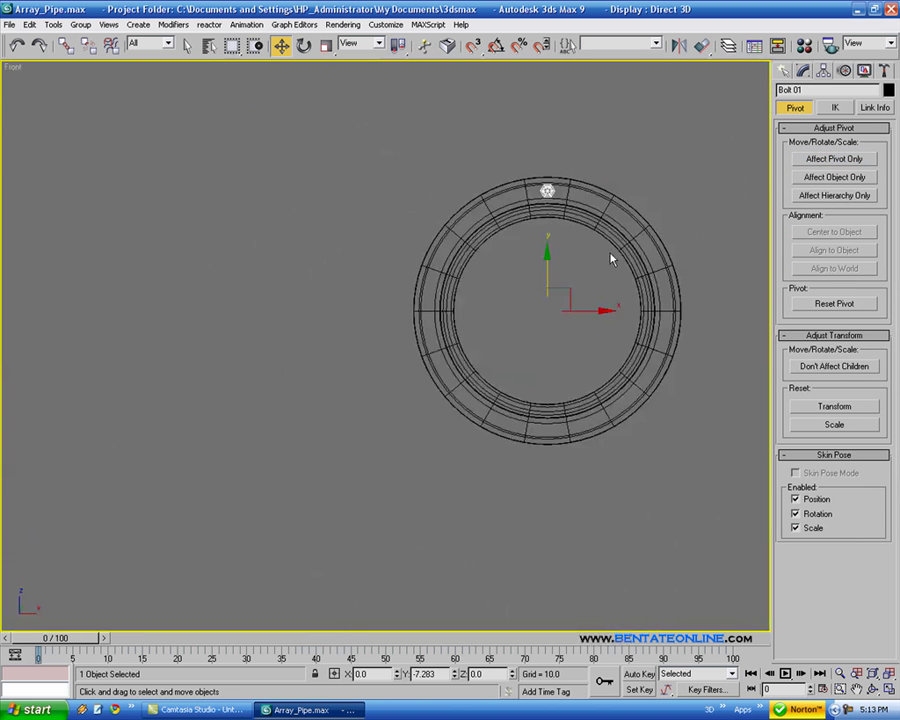
mouse_move(611, 258)
middle_mouse_down()
mouse_move(566, 298)
mouse_move(609, 286)
mouse_move(612, 276)
middle_mouse_up()
scroll(568, 296, "up", 2)
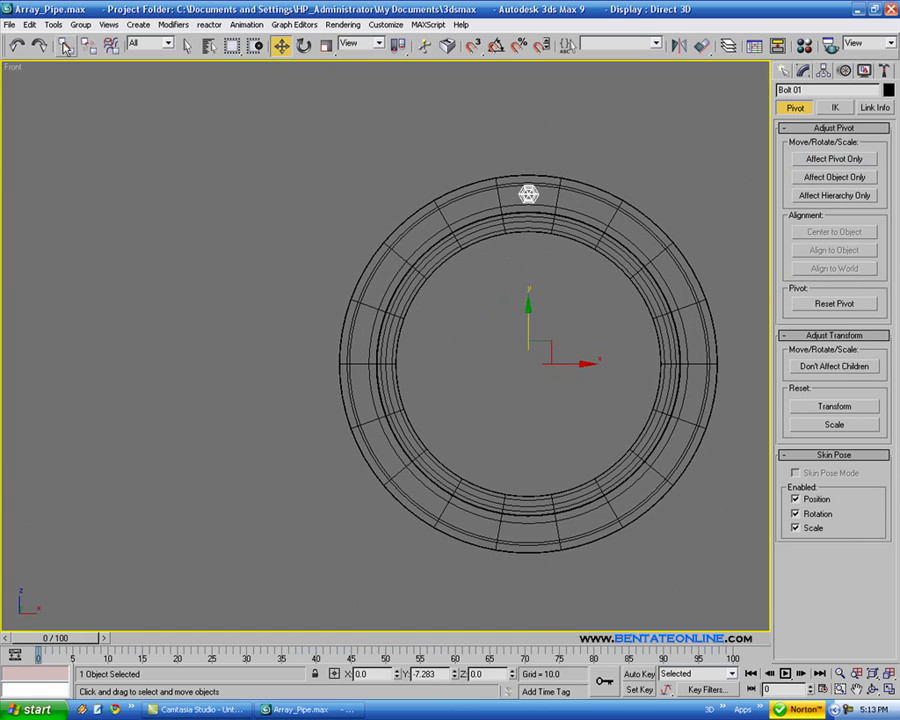
left_click(52, 24)
left_click(50, 130)
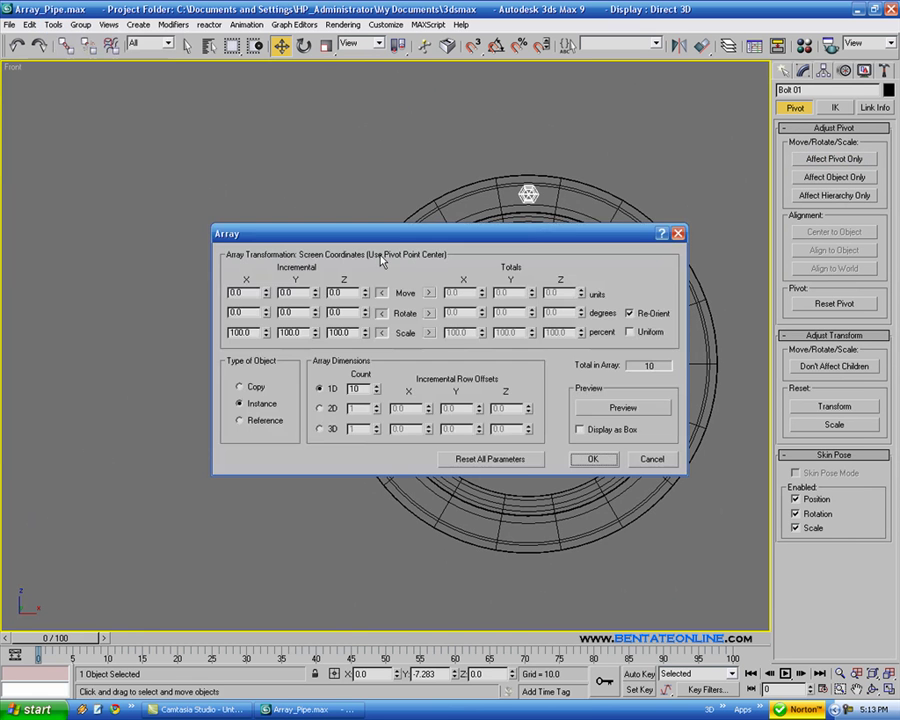
left_click_drag(520, 242, 304, 86)
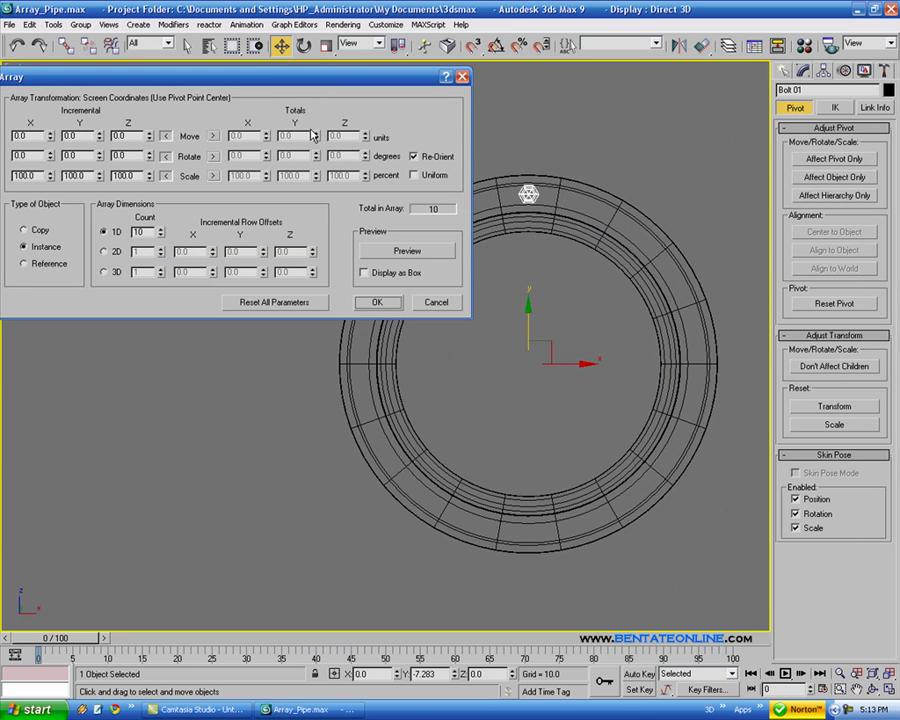
left_click(213, 157)
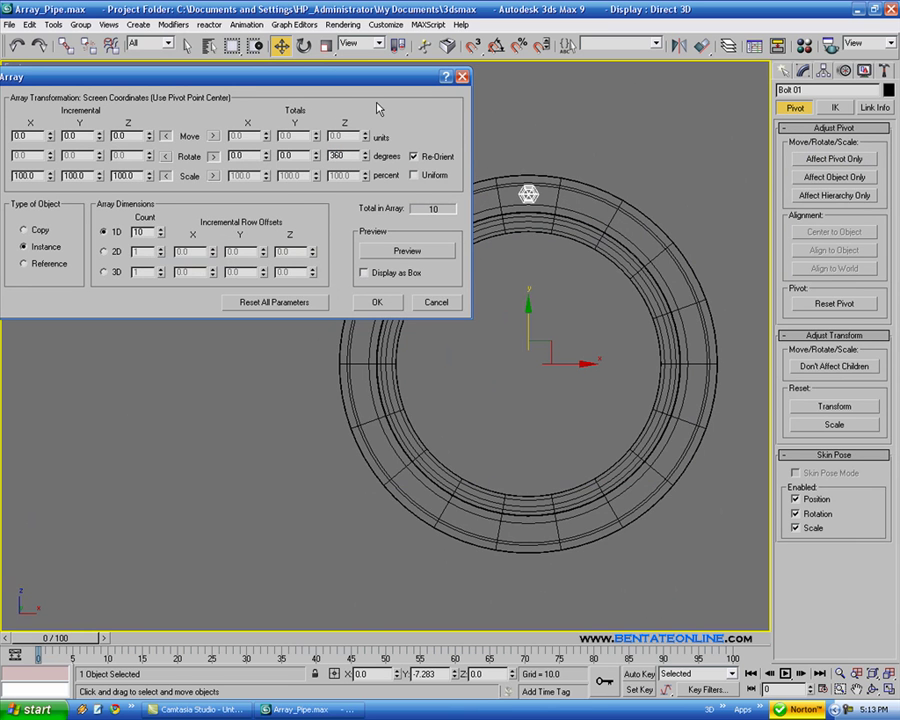
left_click_drag(333, 72, 343, 79)
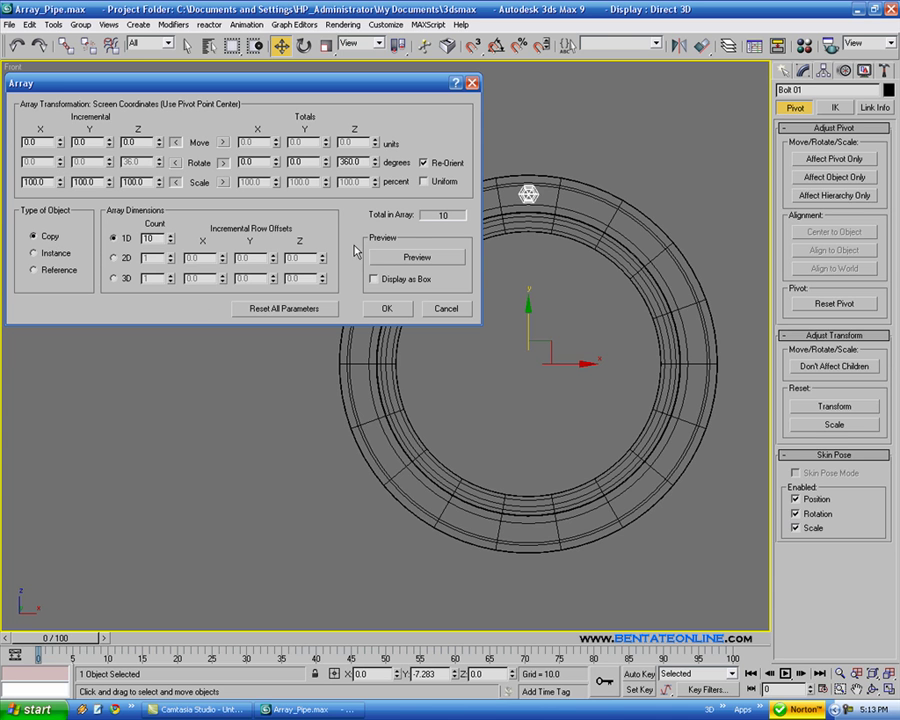
- Preview the bolt array, raise its 1D count to 24 and create it around the flange
left_click(417, 256)
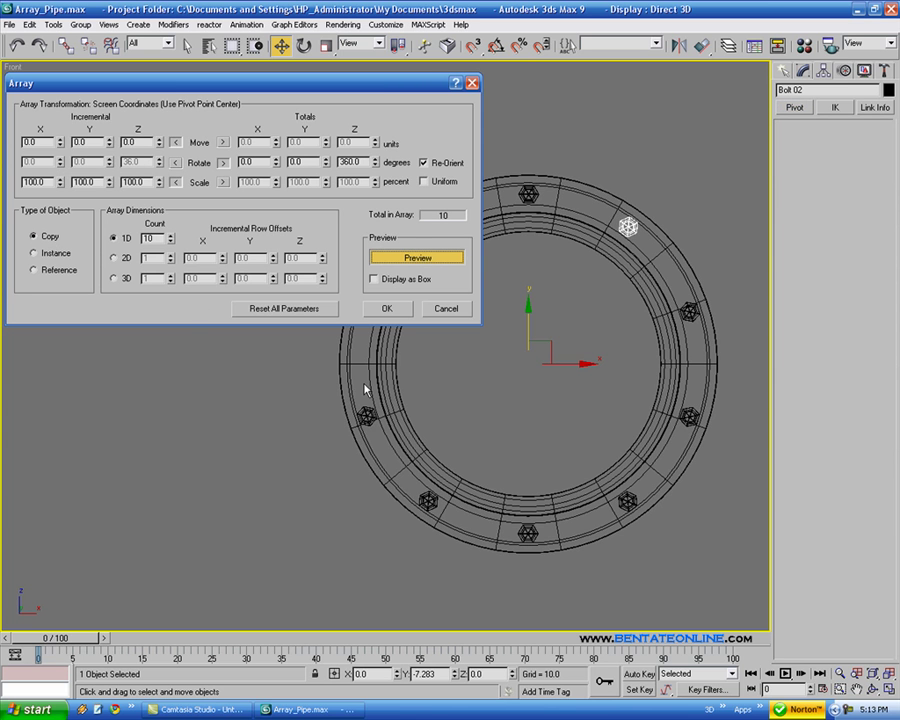
left_click_drag(174, 240, 167, 230)
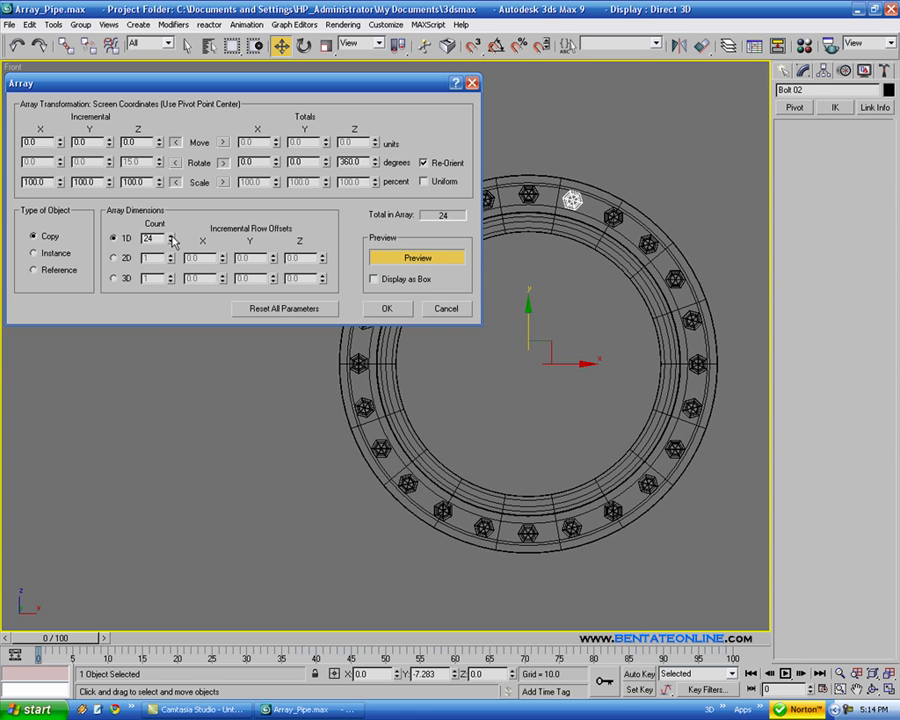
left_click(386, 309)
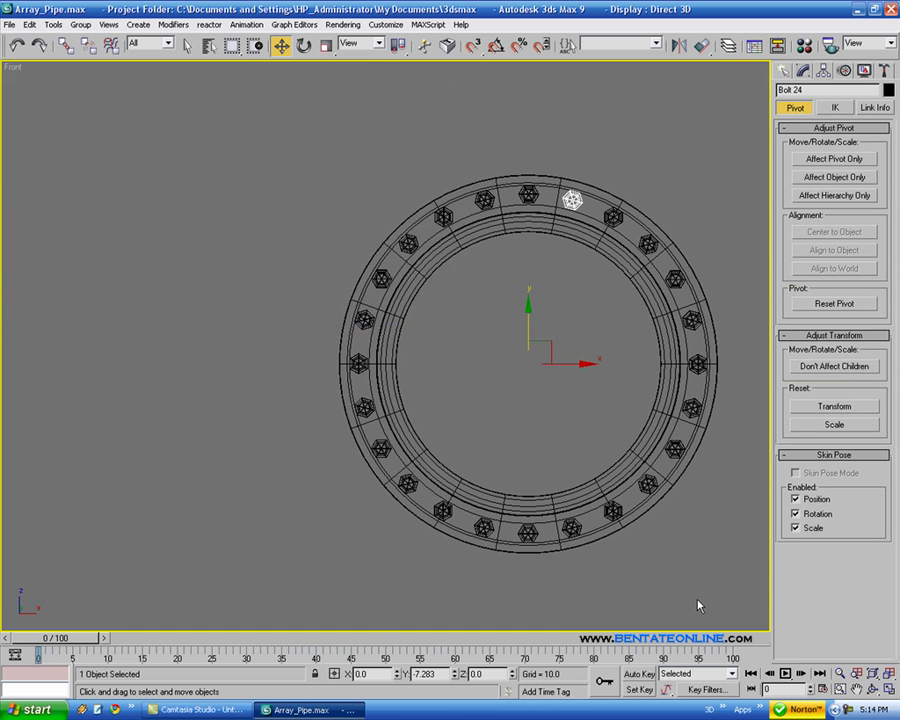
- Inspect the bolts around the flange up close in the perspective view, with and without edged faces
key("alt+w")
right_click(665, 522)
key("alt+w")
middle_click_drag(478, 450, 526, 440, "alt")
key("ctrl+d")
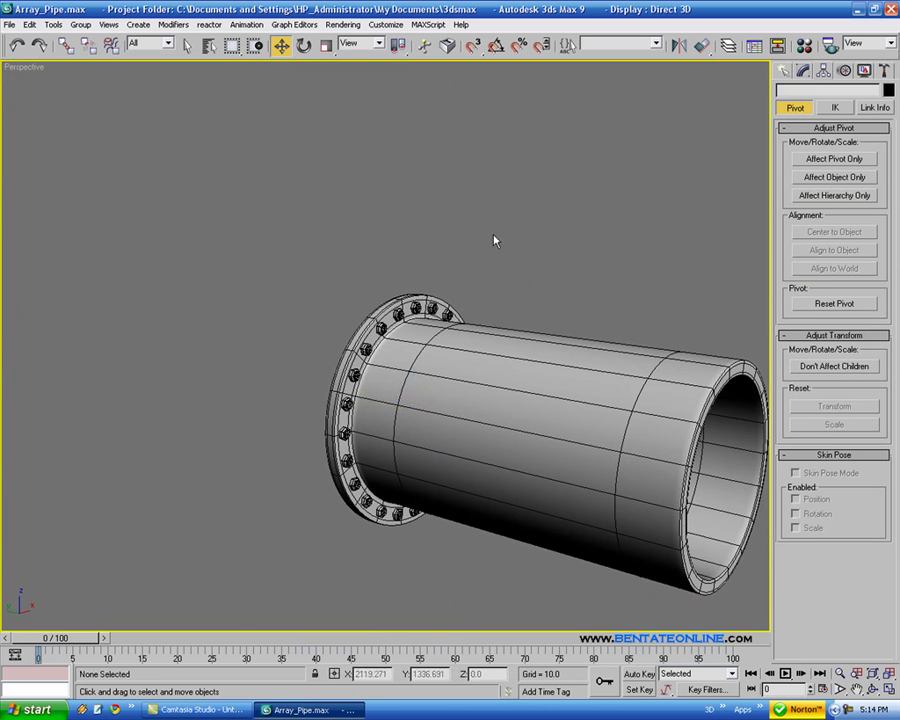
scroll(446, 291, "up", 6)
middle_click_drag(467, 337, 665, 330)
scroll(500, 340, "up", 5)
middle_click_drag(500, 340, 522, 312)
scroll(500, 288, "down", 3)
key("F4")
scroll(494, 263, "down", 4)
key("F4")
- Select the pipe with all its bolts in the top view and clone it by rotating it with angle snap to face the opposite way
key("alt+w")
middle_click_drag(295, 232, 267, 249)
scroll(267, 249, "down", 3)
key("alt+w")
left_click_drag(261, 194, 699, 472)
key("z")
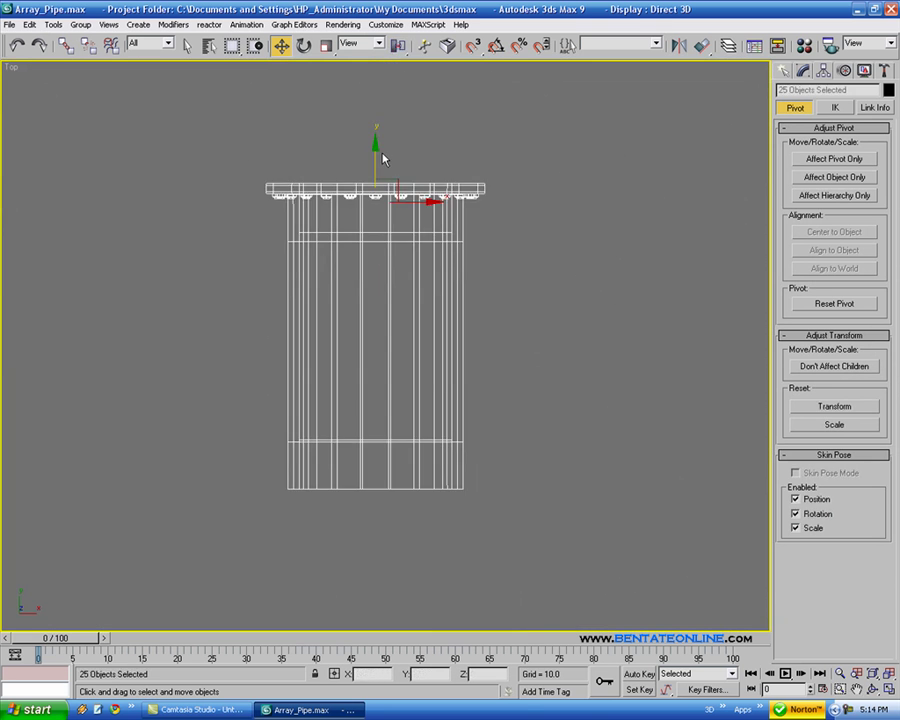
key("e")
left_click(496, 45)
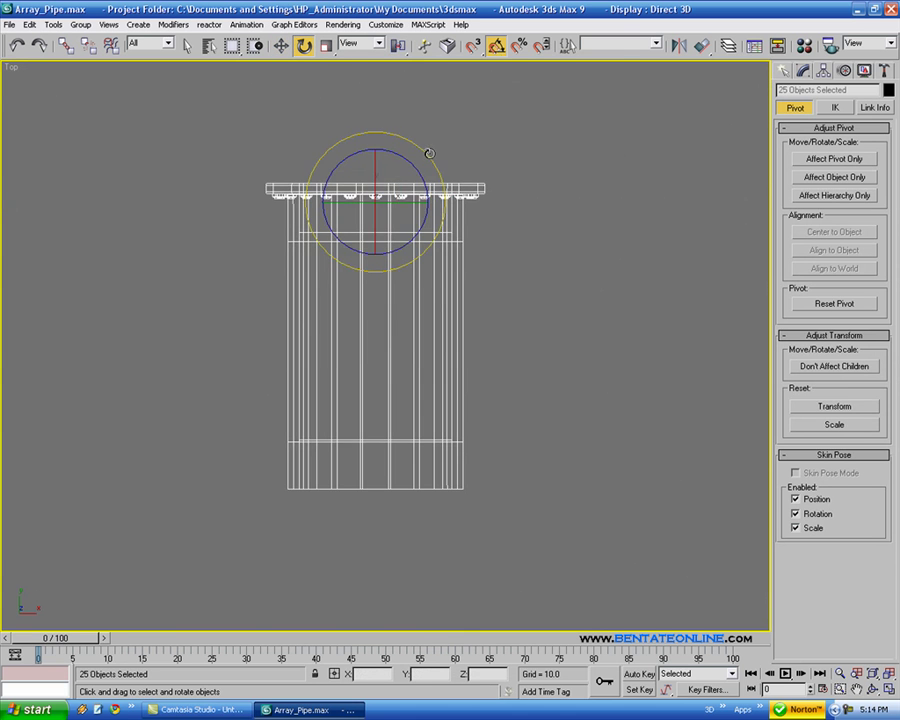
mouse_move(426, 150)
left_mouse_down()
mouse_move(182, 90)
mouse_move(261, 133)
left_mouse_up()
left_click(454, 420)
- Move the cloned pipe along Y in the top view until its flange meets the original pipe's flange
middle_click_drag(521, 333, 516, 475)
left_click(283, 48)
left_click_drag(379, 318, 368, 275)
- Examine the joined pipes and bolted flanges from several angles in the perspective view
key("alt+w")
right_click(510, 376)
key("alt+w")
middle_click_drag(550, 462, 500, 477, "alt")
left_click(645, 477)
scroll(490, 458, "down", 4)
mouse_move(470, 402)
middle_mouse_down("alt")
mouse_move(388, 404)
mouse_move(490, 422)
mouse_move(490, 400)
mouse_move(470, 368)
mouse_move(455, 392)
middle_mouse_up("alt")
scroll(490, 400, "up", 3)
middle_click_drag(480, 341, 430, 340, "alt")
- Reset the scene and open the recent file Array_Gazebo.max
left_click(9, 24)
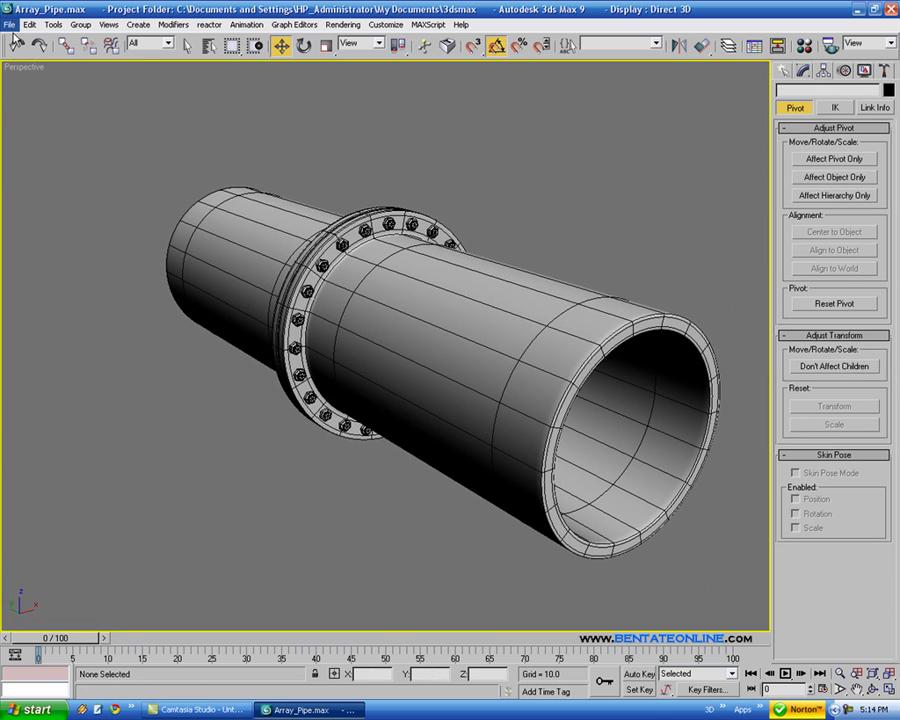
left_click(20, 52)
left_click(450, 395)
left_click(387, 377)
left_click(9, 24)
mouse_move(118, 75)
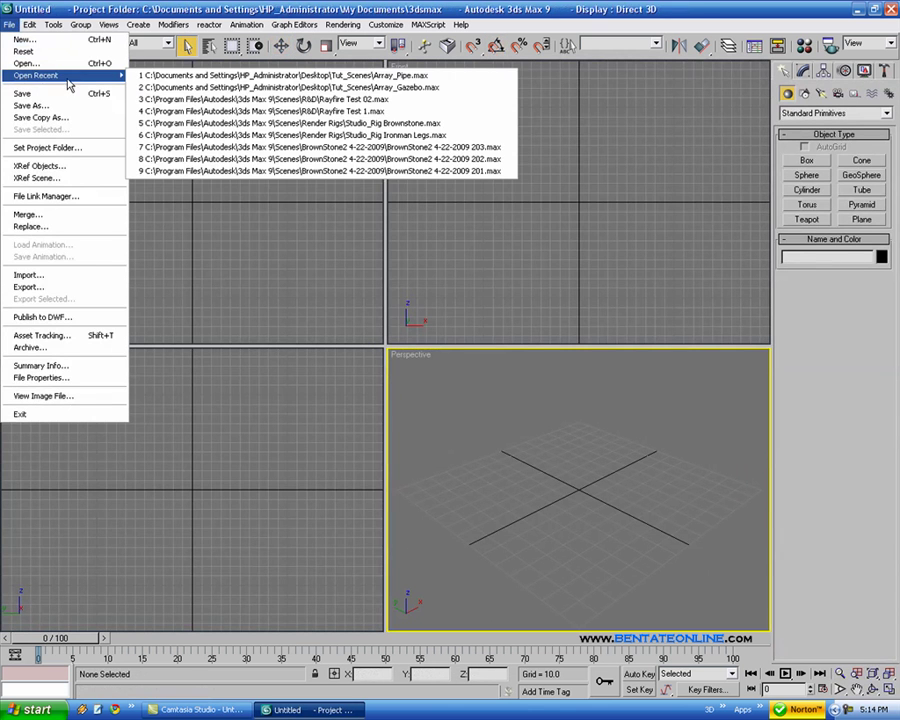
left_click(177, 89)
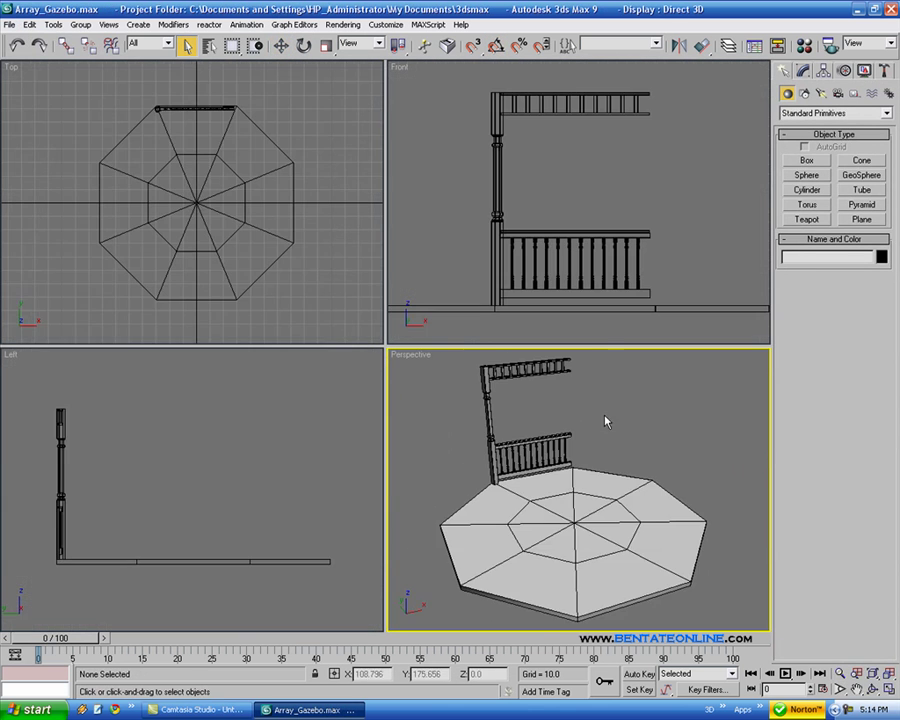
- Examine the gazebo's floor, post, railing and upper trim in the perspective view
key("alt+w")
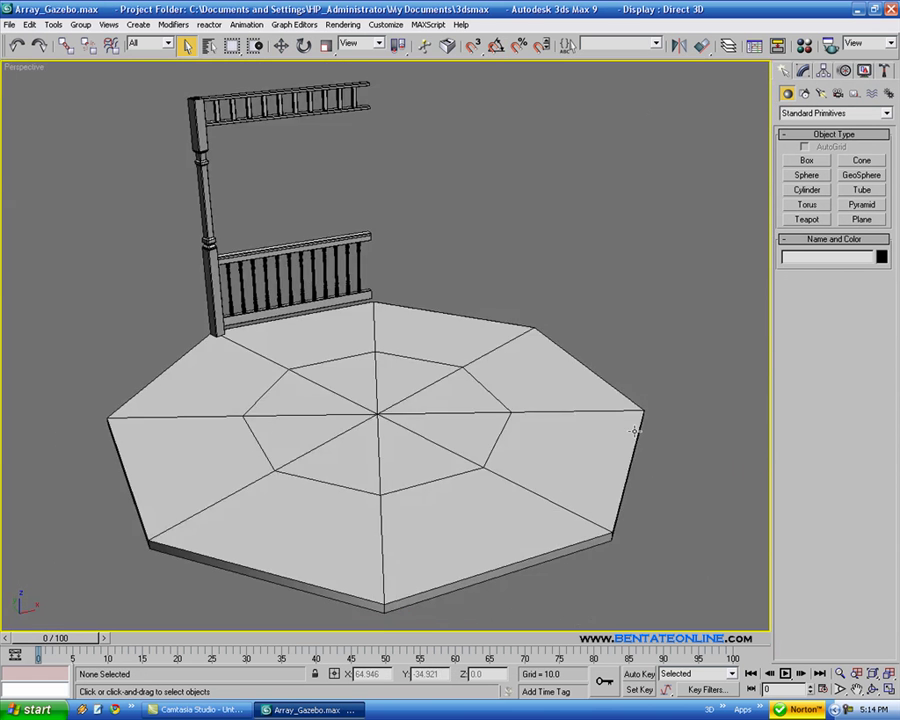
middle_click_drag(645, 428, 311, 248, "alt")
scroll(368, 265, "up", 12)
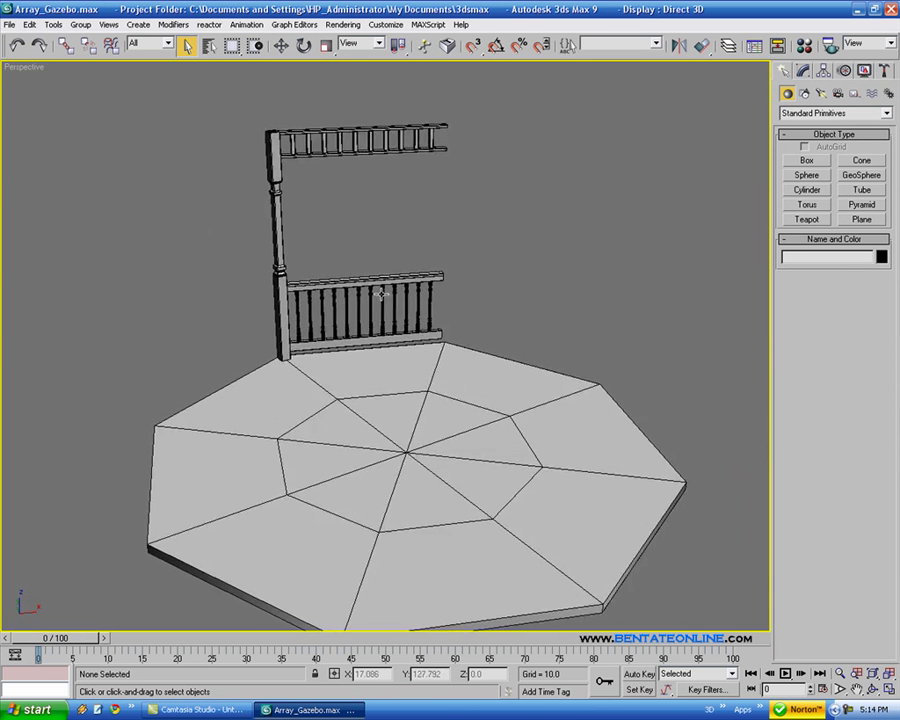
scroll(305, 291, "up", 5)
middle_click_drag(305, 291, 518, 376)
scroll(374, 316, "down", 3)
middle_click_drag(374, 316, 564, 484)
scroll(185, 244, "down", 3)
middle_click_drag(255, 243, 302, 416)
scroll(302, 416, "down", 5)
middle_click_drag(392, 379, 364, 287)
middle_click_drag(429, 351, 396, 178)
scroll(396, 178, "down", 5)
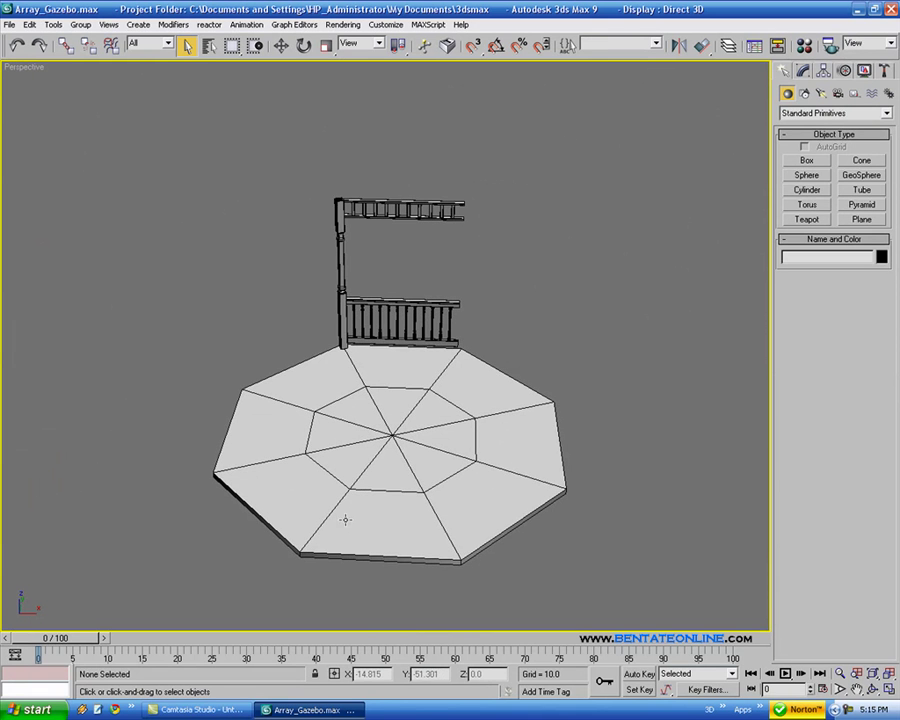
middle_click_drag(412, 357, 395, 278)
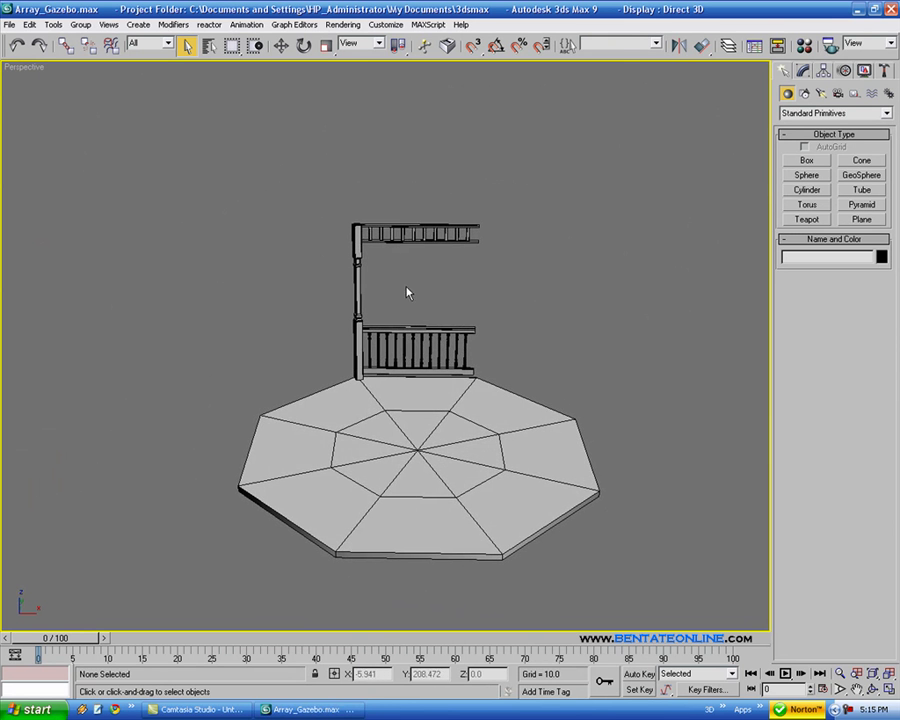
left_click_drag(266, 286, 262, 288)
middle_click_drag(410, 298, 332, 235)
- Select the gazebo post and move only its pivot to X 0, Y 0, Z 0, at the centre of the floor
left_click(446, 341)
left_click(341, 288)
key("alt+w")
right_click(263, 223)
key("alt+w")
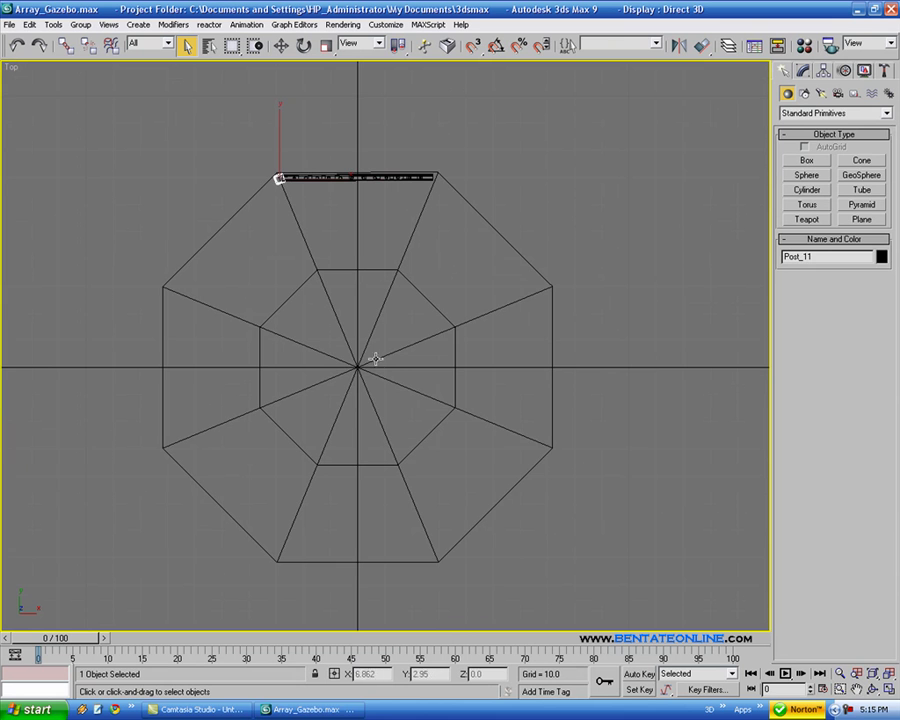
left_click(802, 72)
left_click(822, 72)
left_click(830, 159)
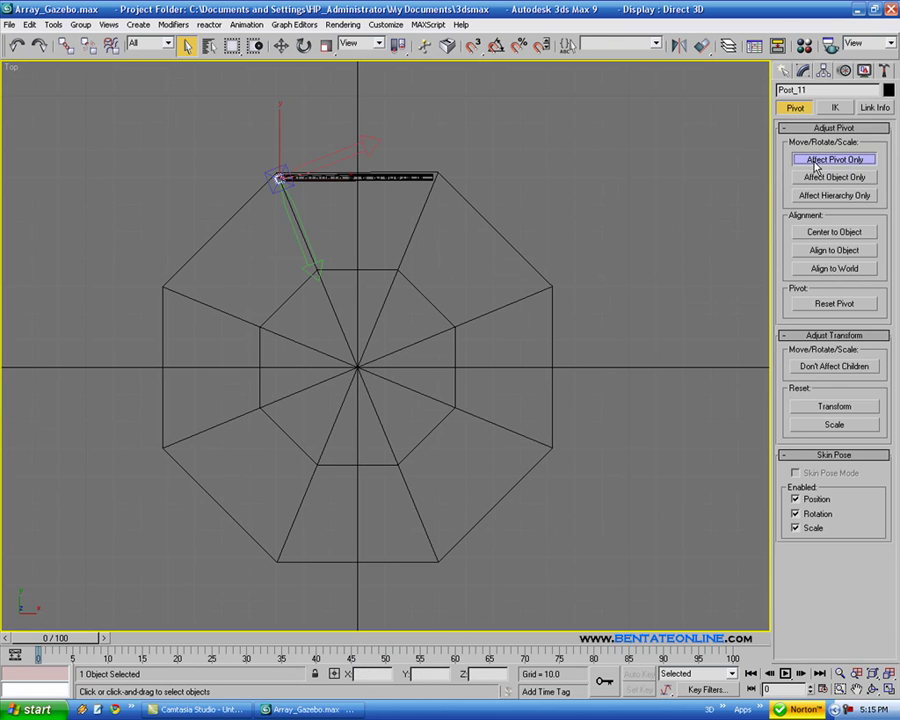
left_click(281, 45)
right_click(281, 45)
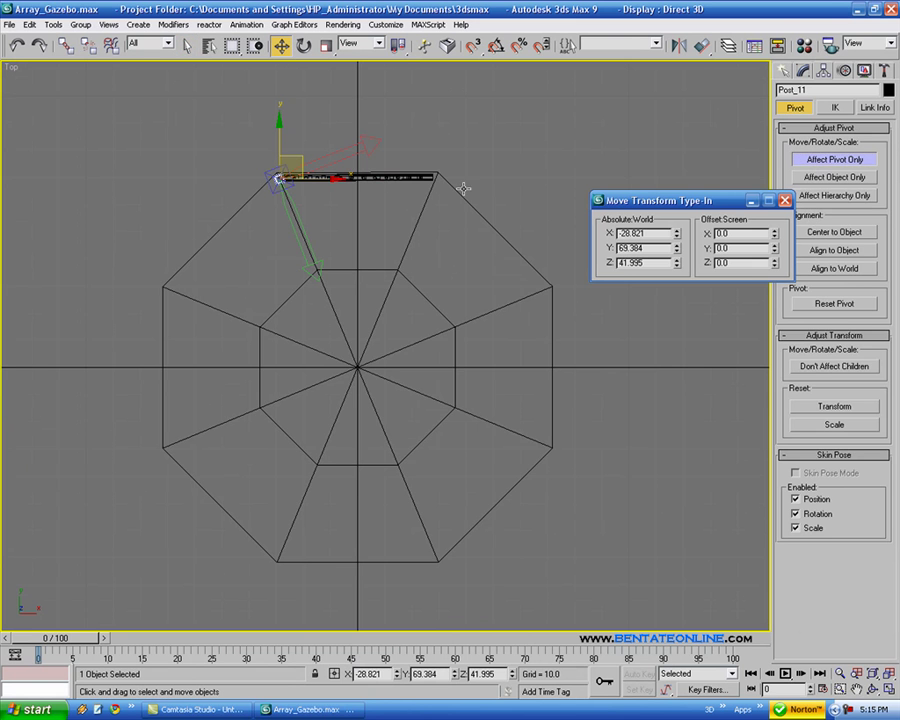
right_click(677, 236)
right_click(676, 250)
left_click(784, 200)
left_click(834, 160)
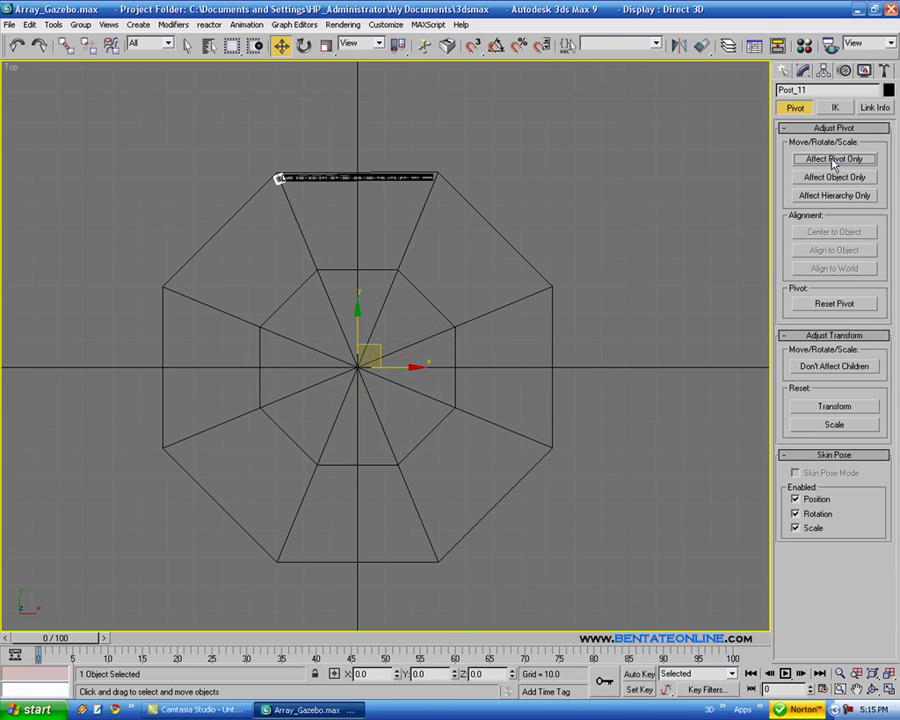
- Select the octagonal gazebo floor and check its absolute world position coordinates
middle_click_drag(603, 272, 619, 264)
middle_click_drag(398, 349, 409, 329)
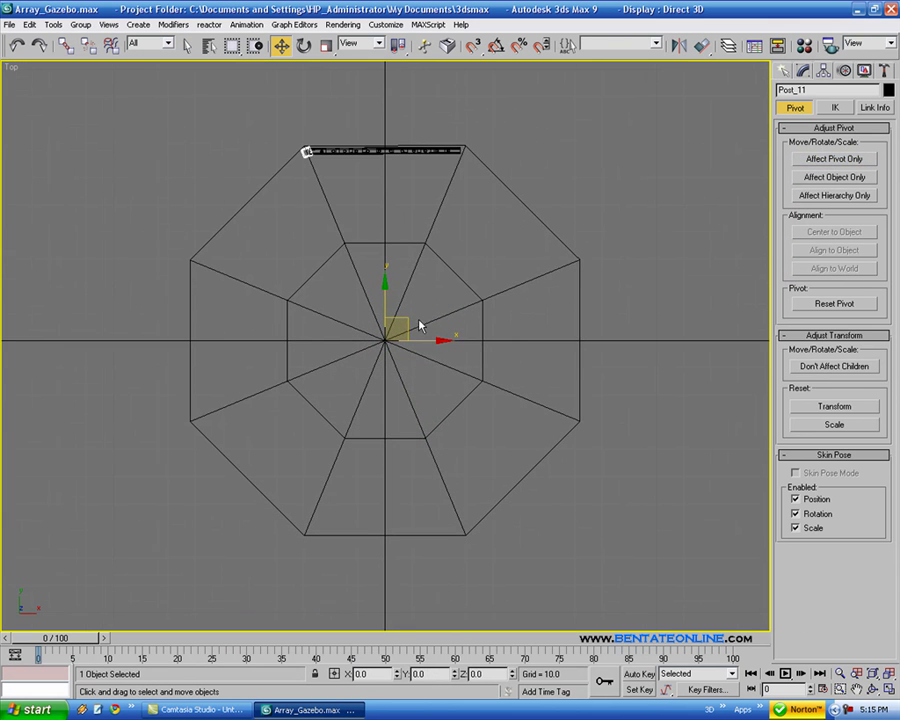
left_click(485, 302)
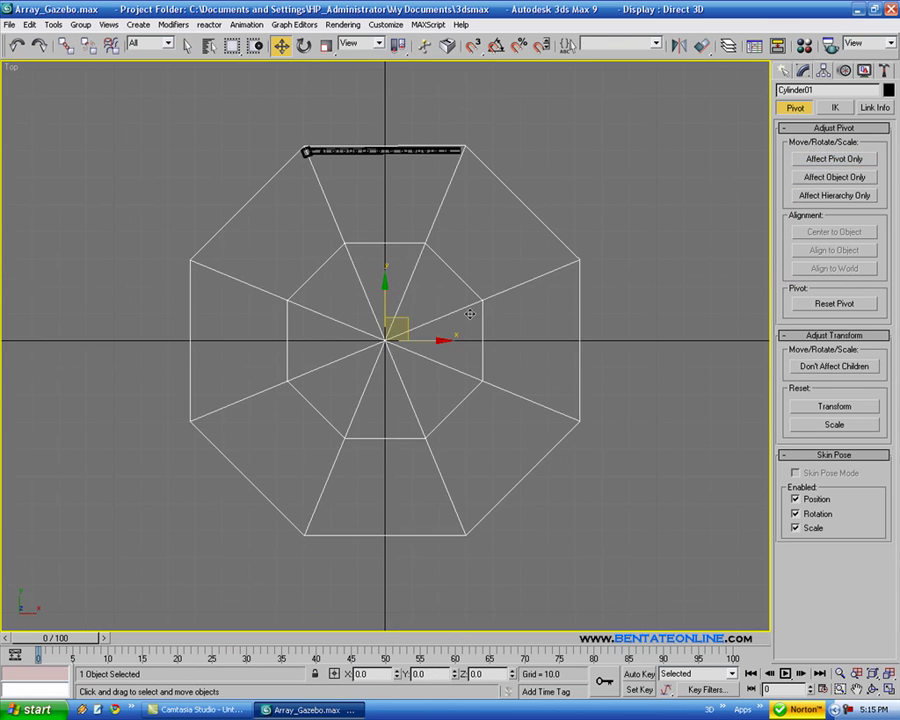
key("F12")
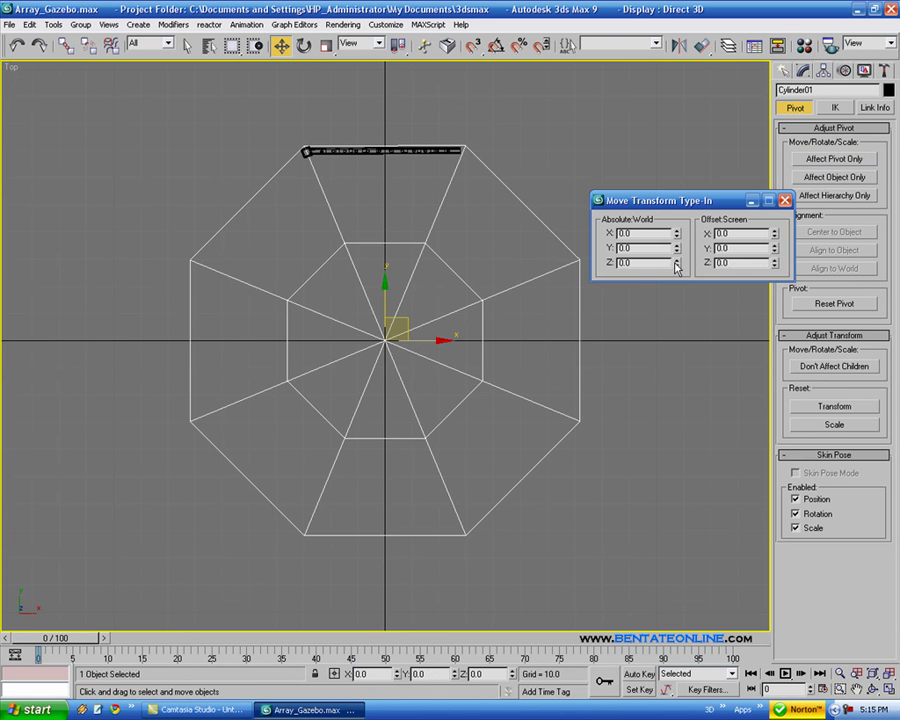
left_click(785, 200)
middle_click_drag(546, 160, 553, 172)
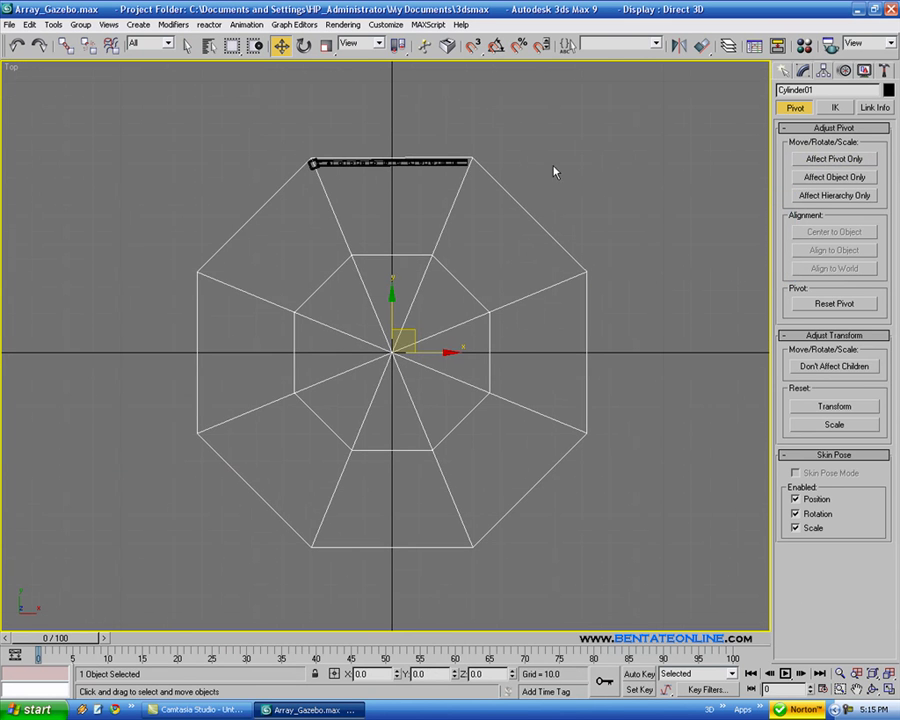
- Array the gazebo post as 8 copies rotated through a total of 360 degrees about Z around the floor's centre
left_click(311, 165)
middle_click_drag(472, 234, 499, 248)
left_click(53, 24)
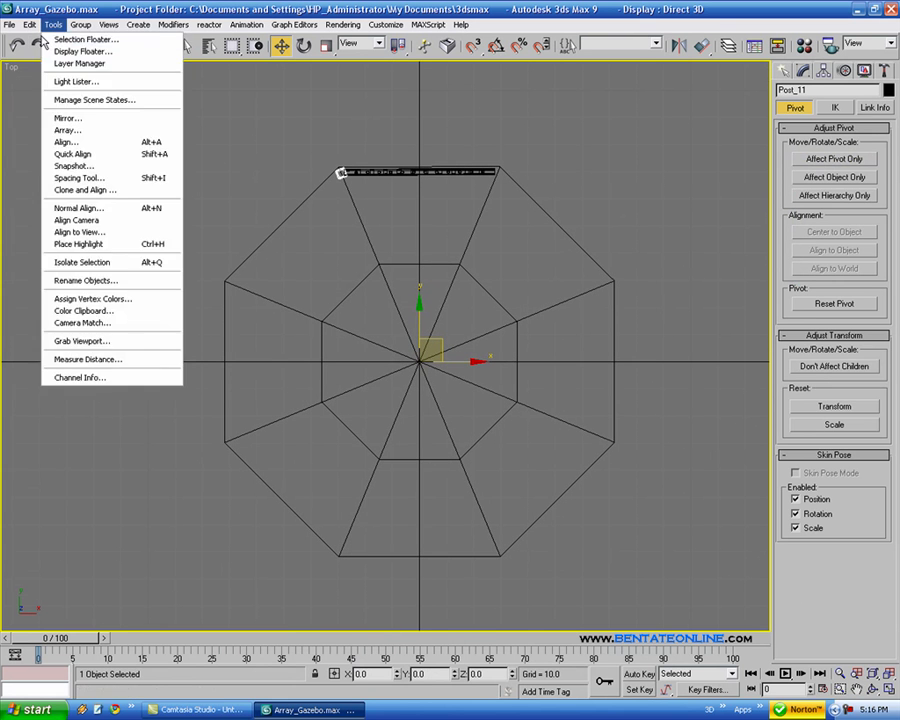
left_click(78, 130)
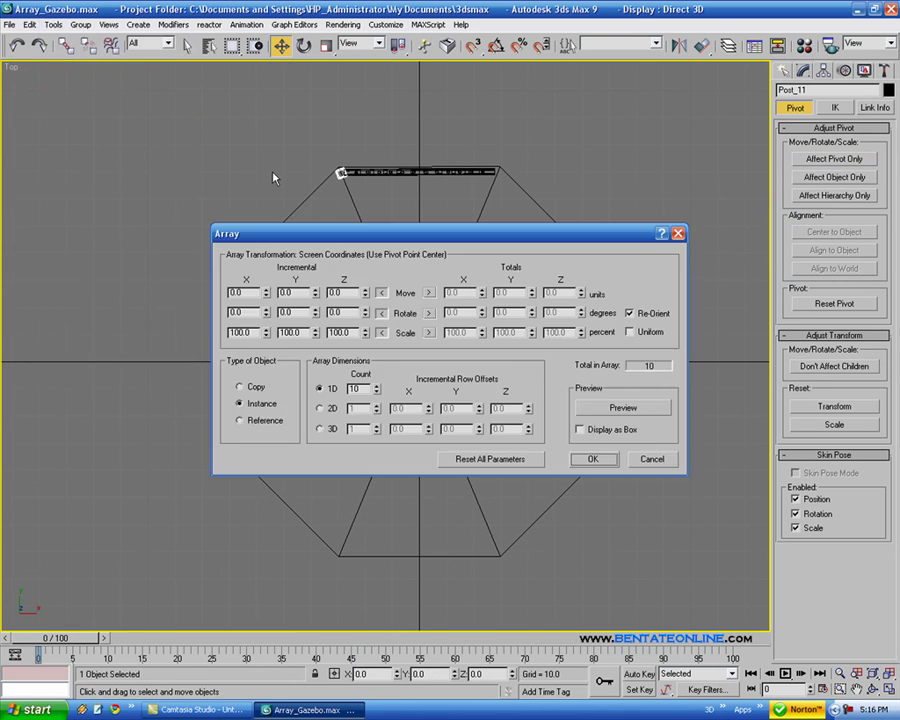
left_click(428, 313)
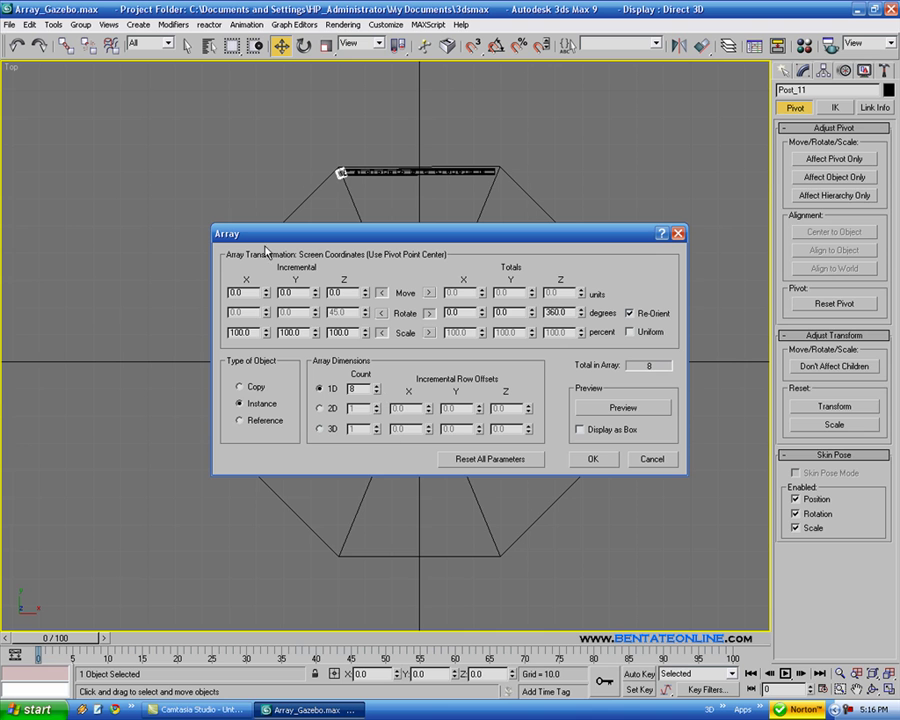
left_click(631, 410)
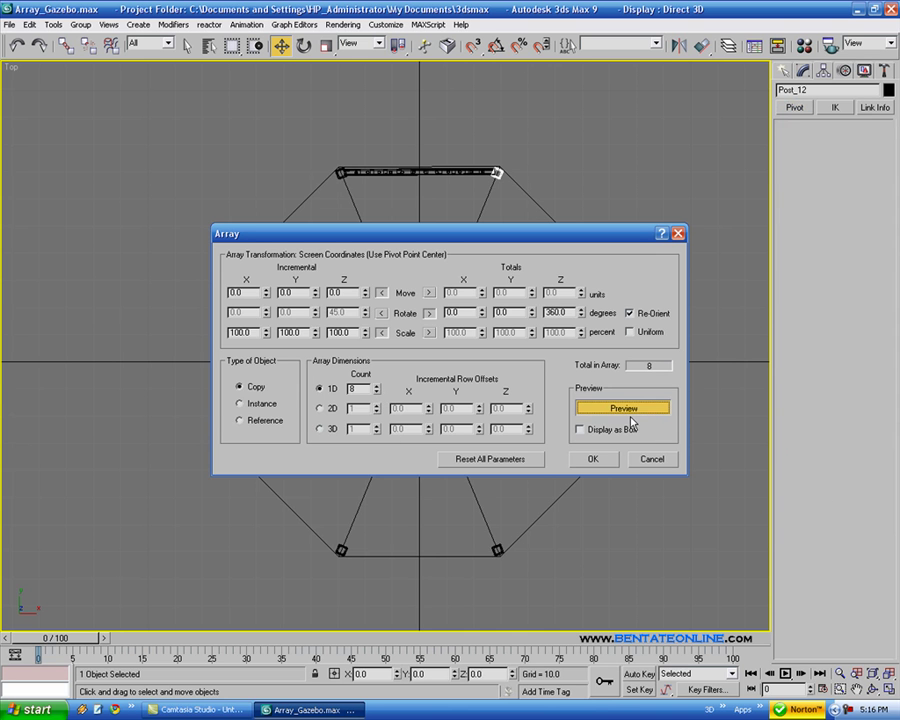
left_click(592, 458)
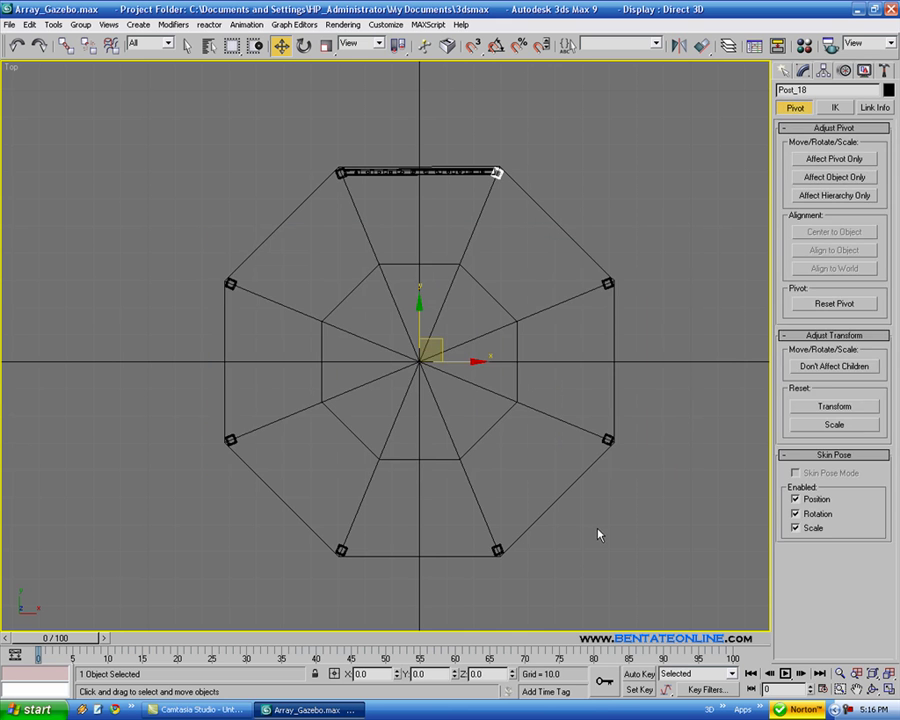
- Examine the arrayed posts around the gazebo floor in the perspective view
key("alt+w")
right_click(613, 530)
key("alt+w")
middle_click_drag(532, 488, 565, 488, "alt")
scroll(546, 428, "up", 3)
middle_click_drag(534, 420, 479, 289)
scroll(524, 309, "down", 4)
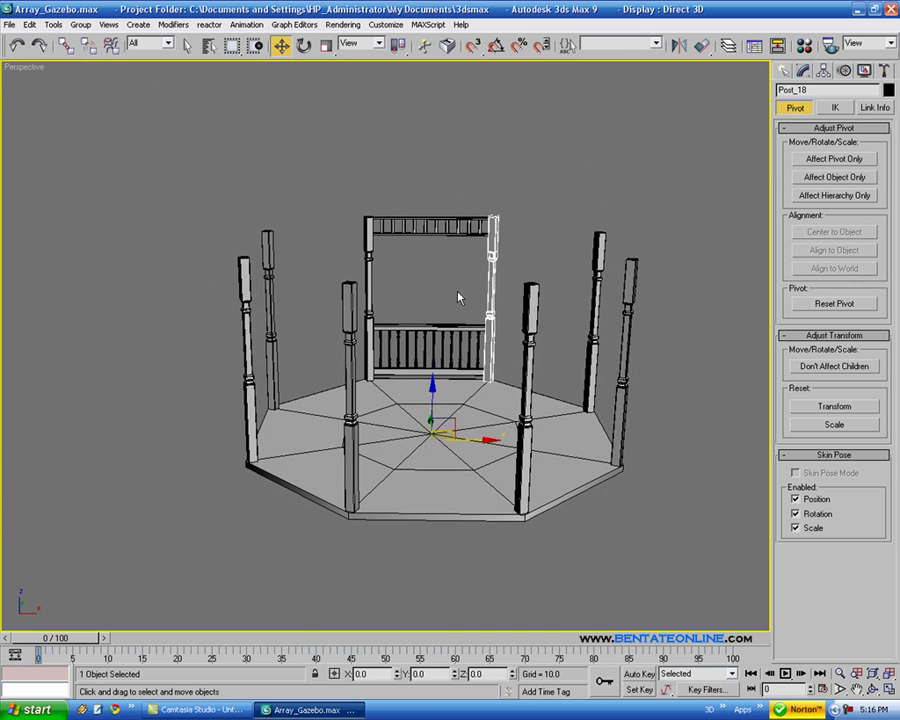
- Select the grouped railing and upper trim section and move only its pivot to X 0, Y 0, Z 0
left_click_drag(429, 272, 429, 290)
key("alt+w")
middle_click(289, 193)
key("alt+w")
mouse_move(449, 260)
middle_mouse_down()
mouse_move(439, 270)
mouse_move(433, 262)
middle_mouse_up()
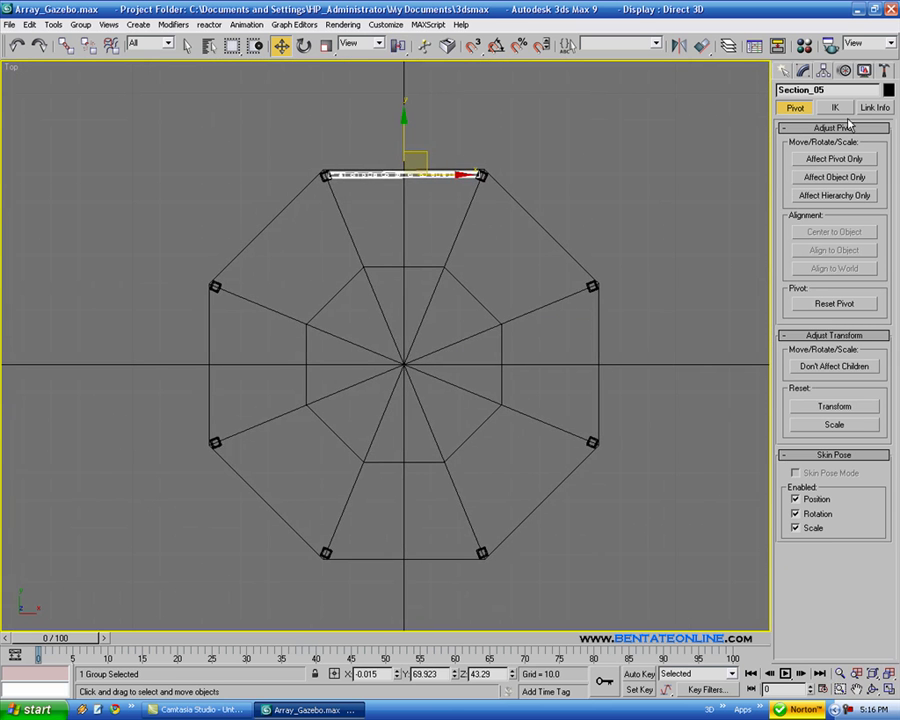
left_click(836, 160)
right_click(283, 49)
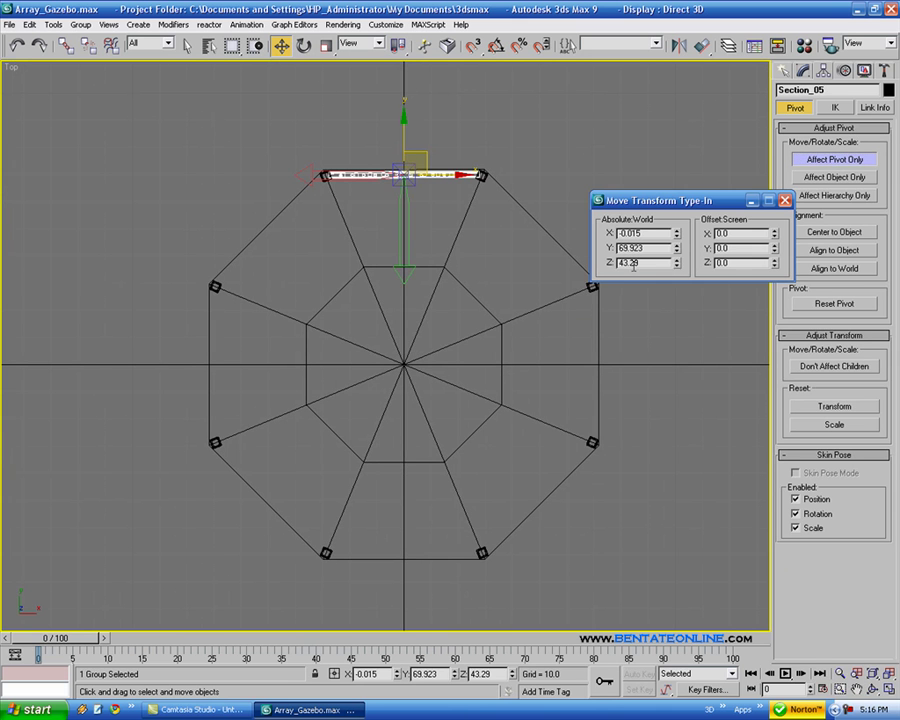
right_click(676, 233)
right_click(676, 248)
right_click(676, 262)
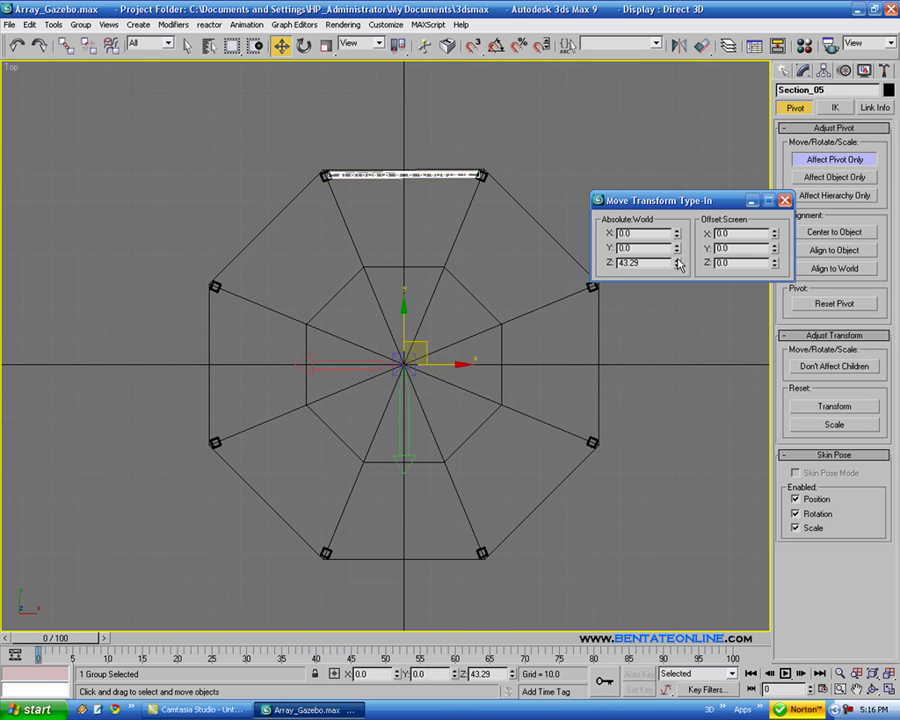
left_click(785, 200)
left_click(817, 162)
- Array the railing and trim section as 8 copies rotated through a total of 360 degrees about Z
middle_click_drag(623, 182, 644, 176)
left_click(53, 24)
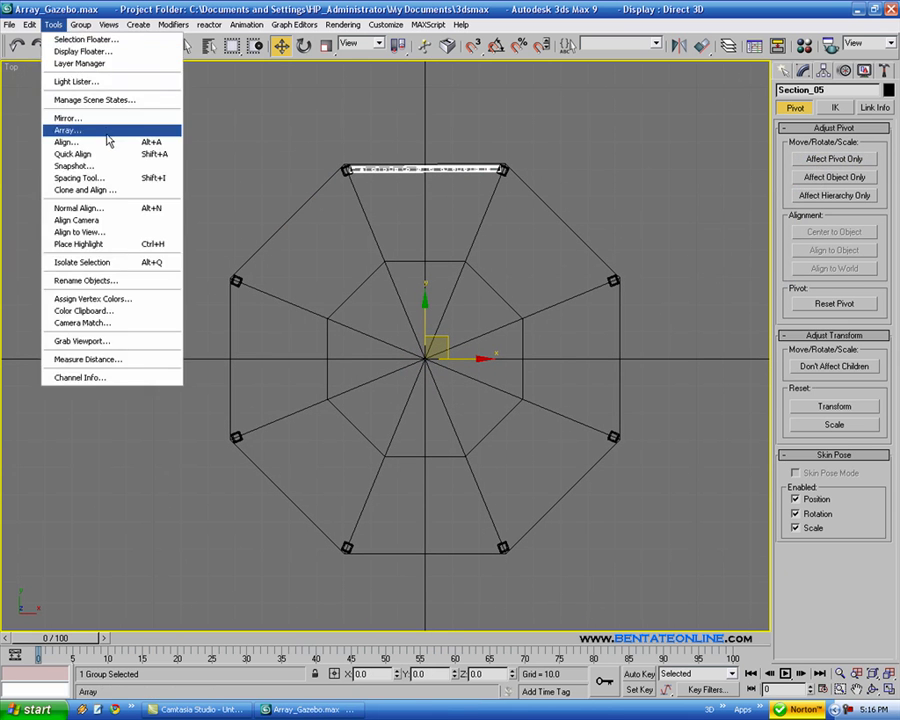
left_click(70, 129)
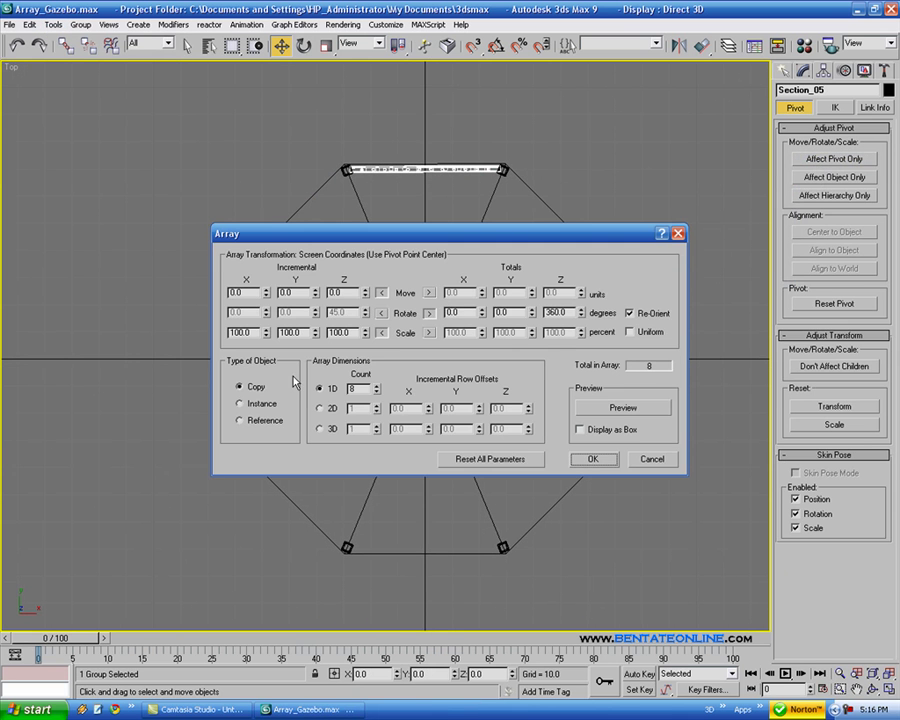
left_click(617, 416)
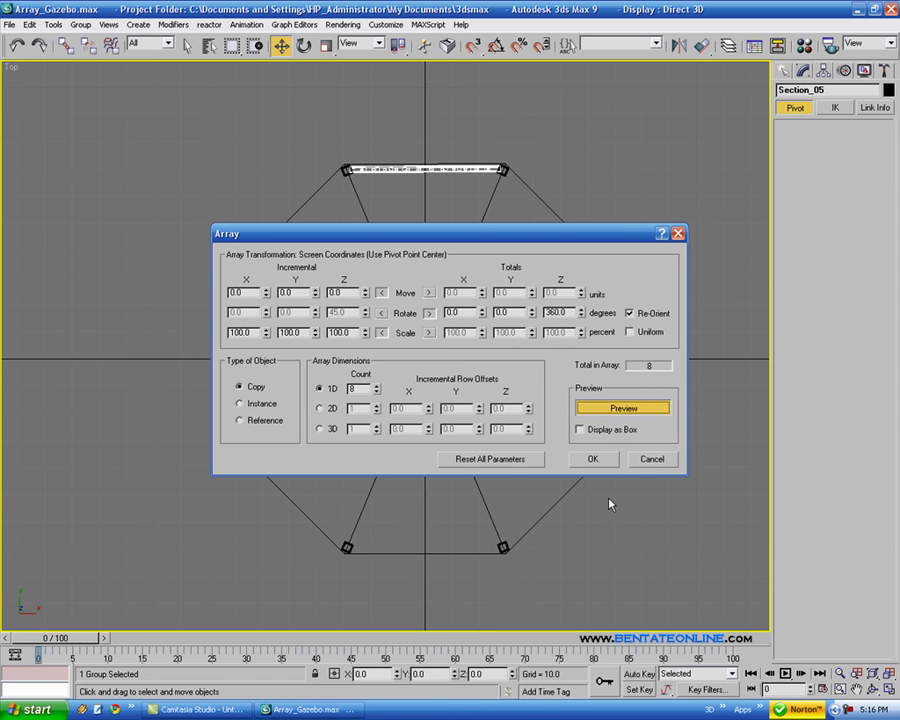
left_click(592, 460)
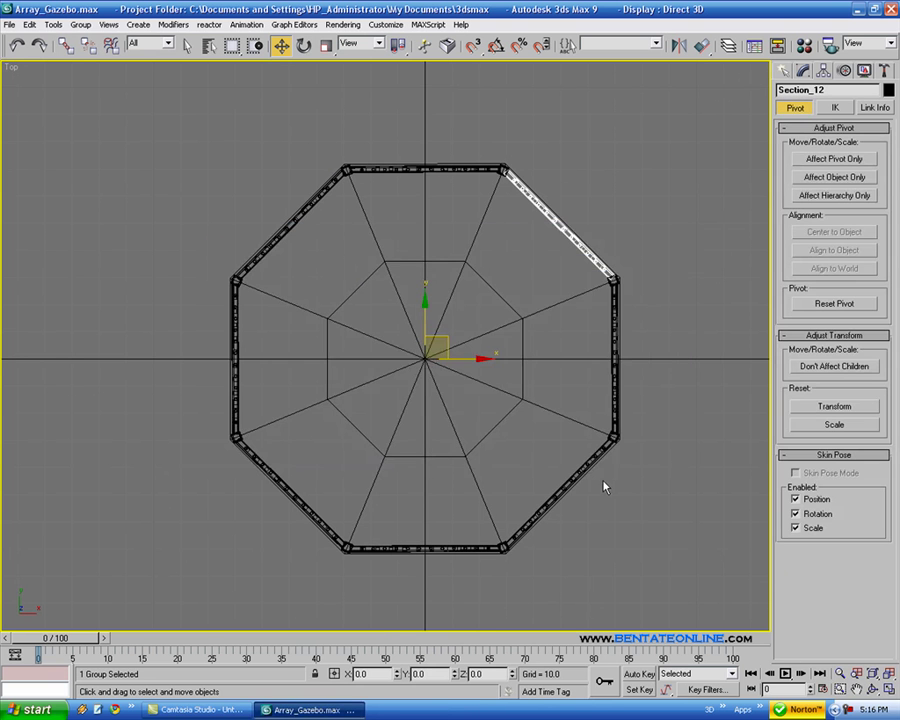
- Delete the front railing and trim section in the perspective view to open an entrance to the gazebo
key("alt+w")
right_click(738, 560)
key("alt+w")
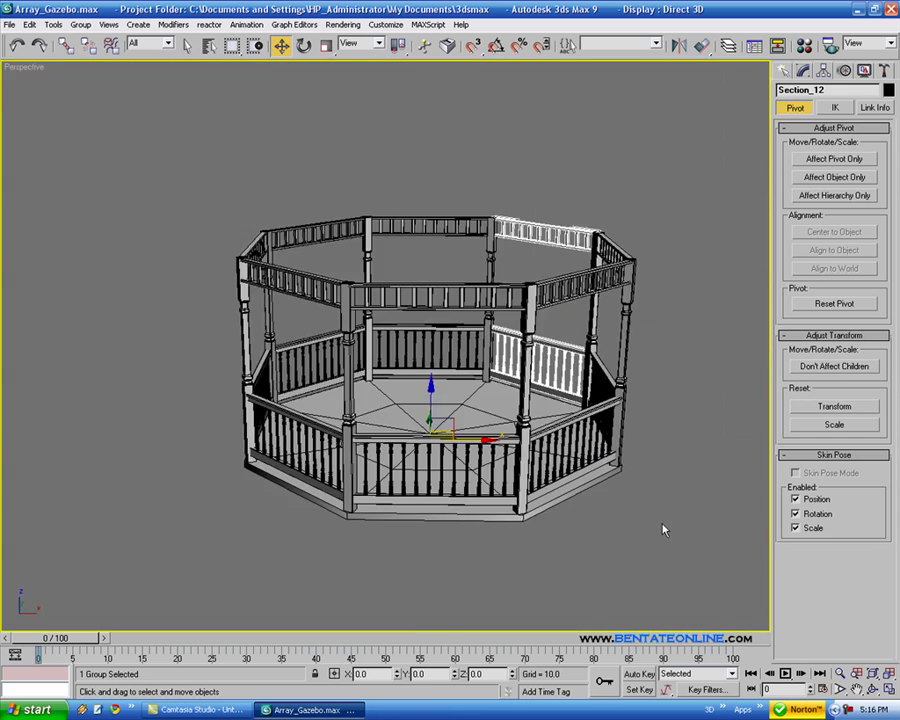
left_click(637, 518)
middle_click_drag(637, 518, 494, 467, "alt")
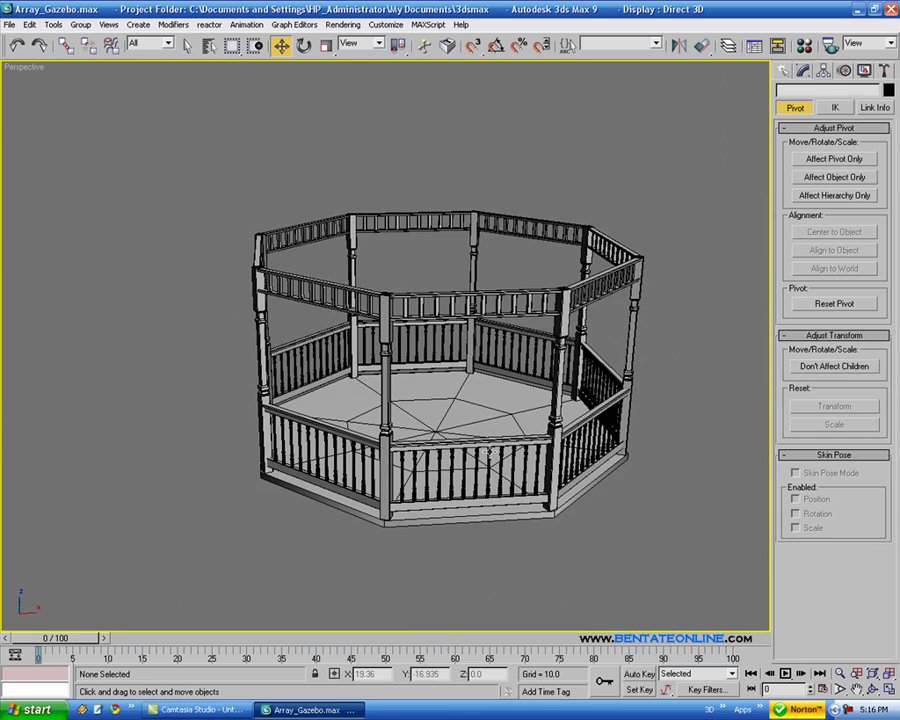
left_click(490, 449)
key("Delete")
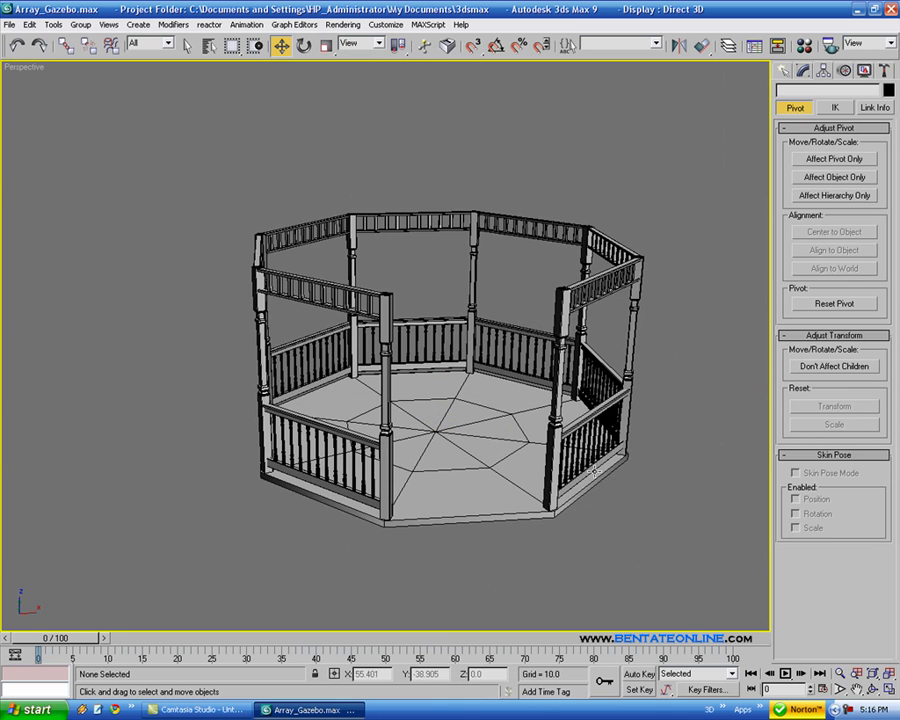
middle_click_drag(606, 470, 601, 500, "alt")
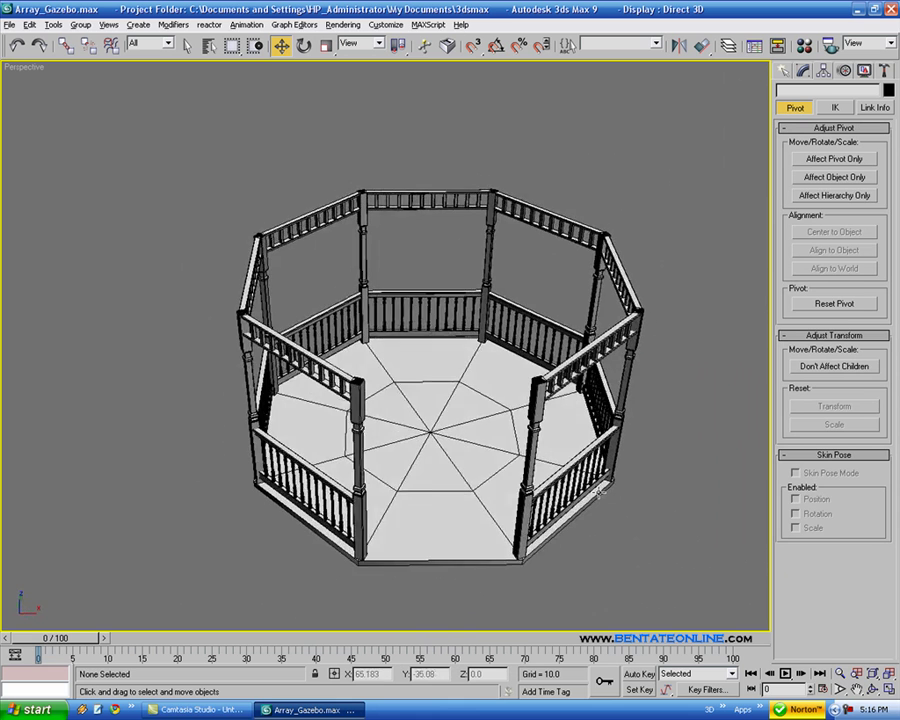
- Select the back railing section and examine from above how its ends meet the posts and the neighbouring section
middle_click_drag(468, 261, 400, 322)
mouse_move(420, 373)
middle_mouse_down()
mouse_move(404, 345)
mouse_move(406, 374)
middle_mouse_up()
scroll(401, 329, "up", 3)
key("alt+w")
middle_click_drag(230, 190, 230, 190)
key("alt+w")
scroll(386, 205, "up", 6)
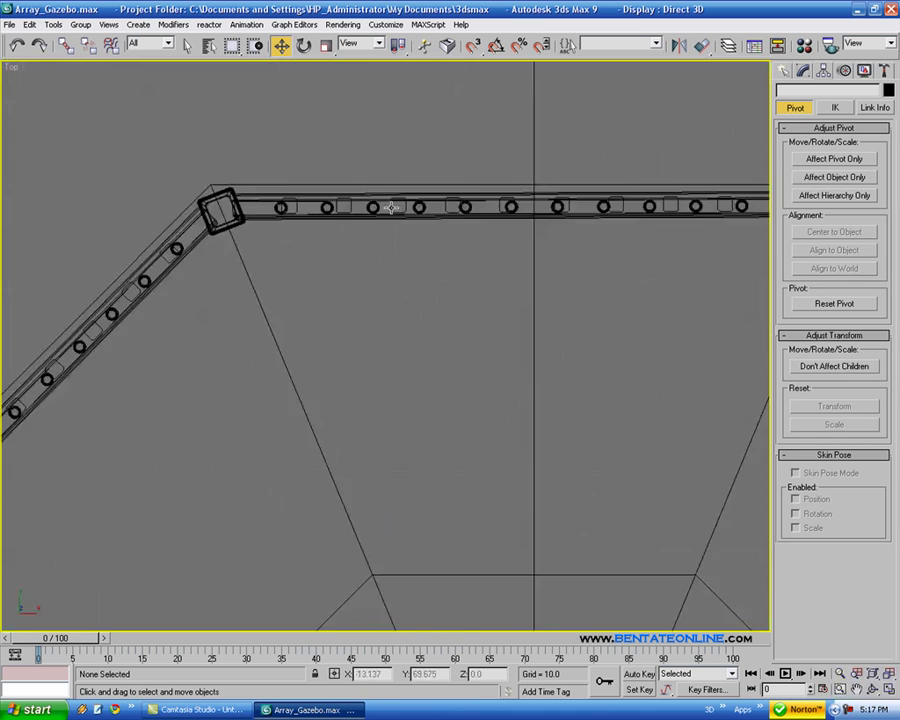
middle_click_drag(386, 220, 383, 293)
left_click(356, 262)
scroll(460, 293, "down", 2)
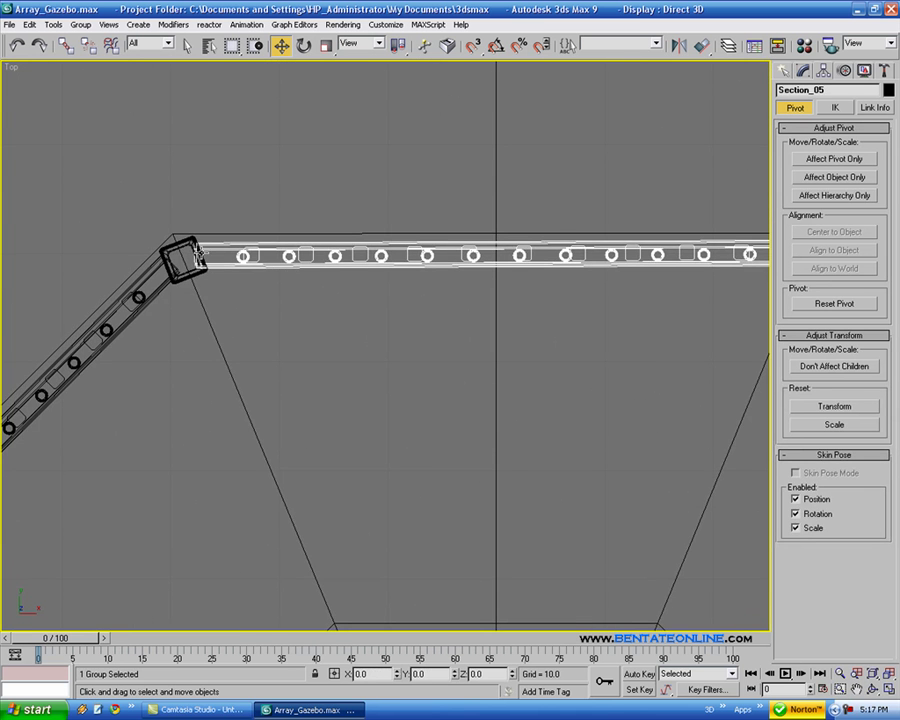
middle_click_drag(316, 310, 203, 261)
middle_click_drag(678, 247, 559, 259)
scroll(590, 255, "up", 5)
scroll(588, 345, "down", 5)
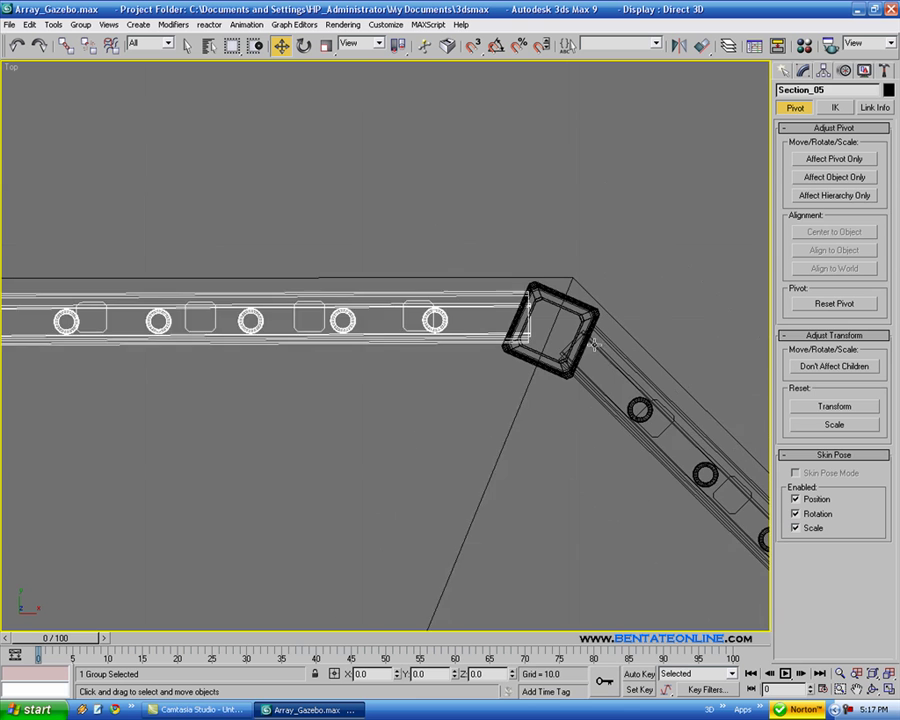
middle_click_drag(603, 368, 583, 292)
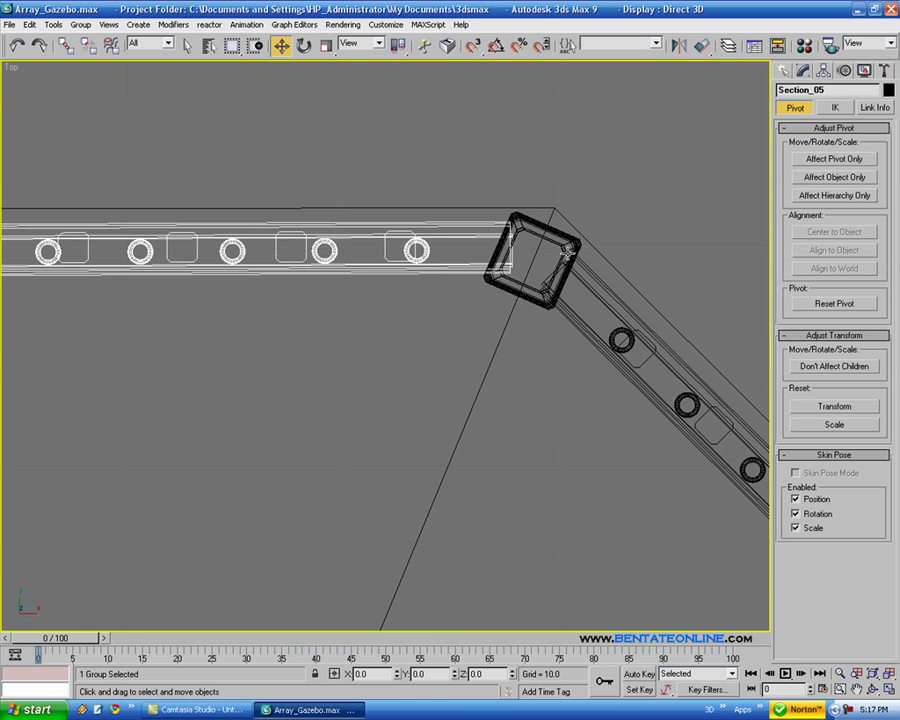
middle_click_drag(576, 272, 613, 306)
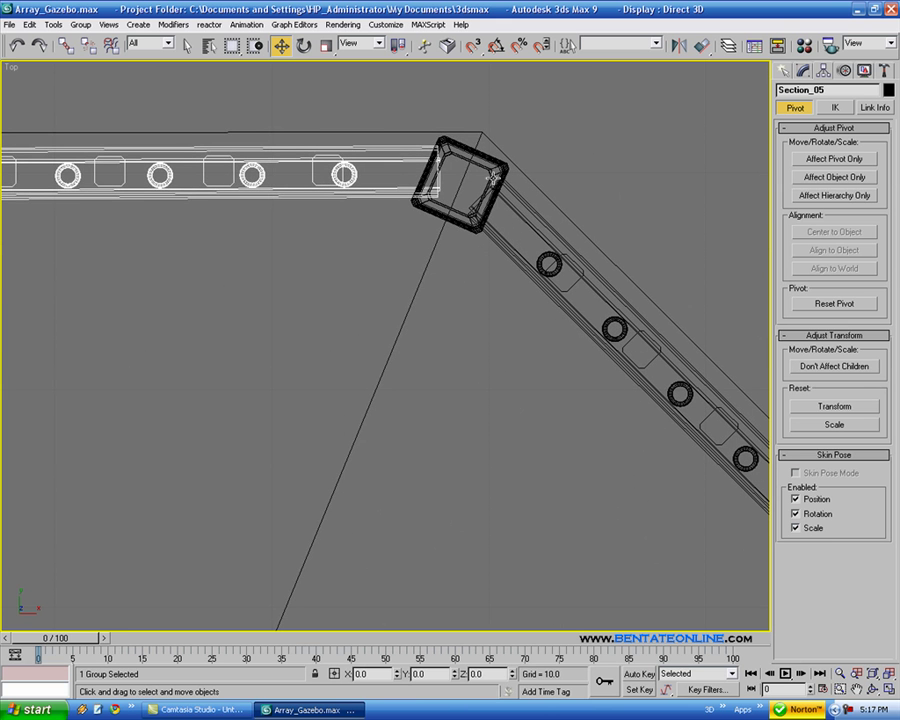
middle_click_drag(525, 286, 454, 126)
- Examine the whole octagonal layout from above and compare the back section's fit between its two posts
scroll(552, 311, "down", 3)
middle_click_drag(577, 317, 391, 128)
scroll(595, 362, "down", 3)
middle_click_drag(595, 362, 532, 209)
scroll(561, 270, "down", 2)
middle_click_drag(550, 303, 514, 341)
scroll(543, 293, "down", 2)
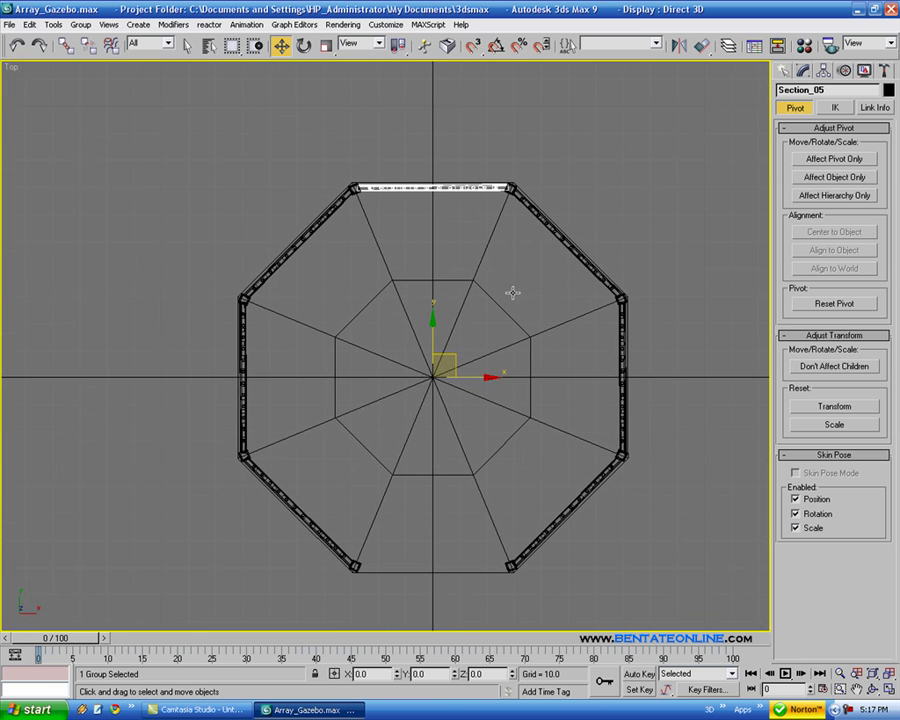
middle_click_drag(508, 288, 504, 309)
scroll(421, 200, "up", 3)
middle_click_drag(424, 207, 402, 301)
scroll(376, 304, "up", 2)
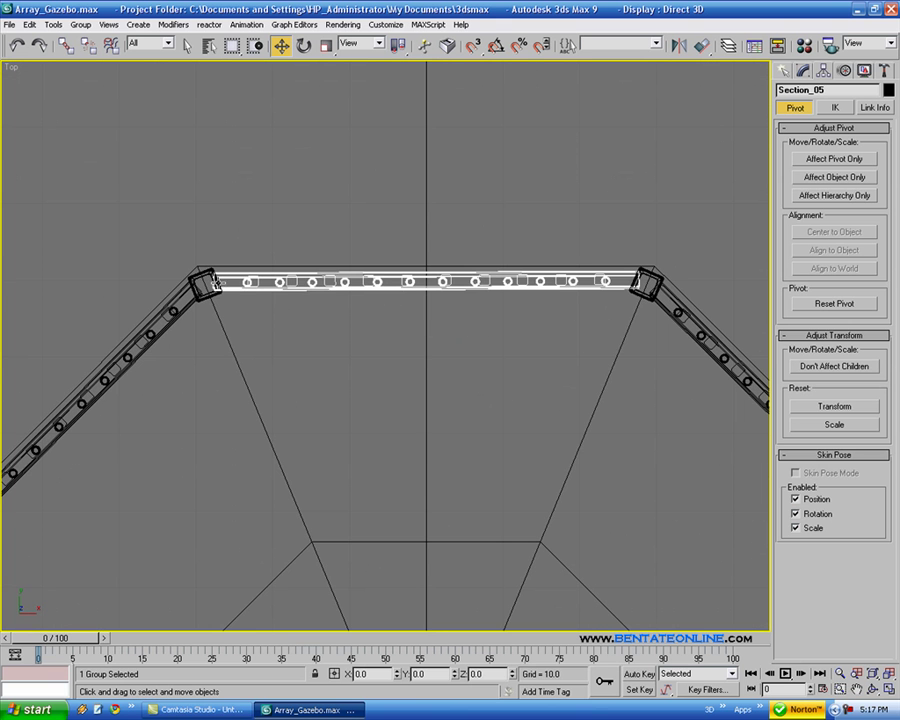
middle_click_drag(573, 326, 566, 302)
middle_click_drag(637, 454, 599, 372)
key("alt+w")
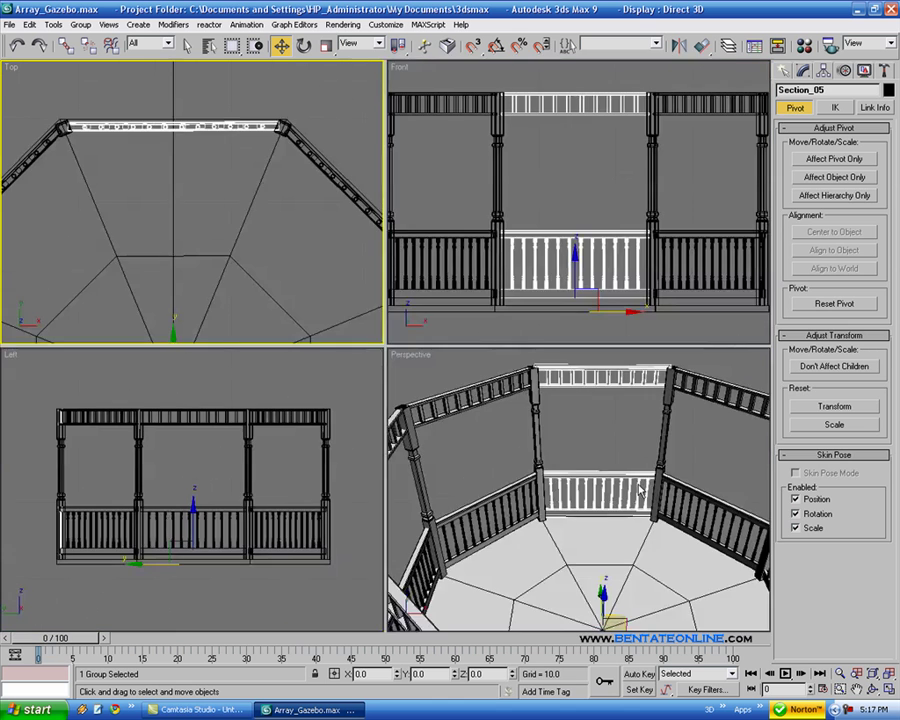
- Examine the joints between the railings and posts up close in the perspective view
right_click(641, 484)
key("alt+w")
middle_click_drag(579, 440, 494, 488, "alt")
scroll(595, 372, "up", 4)
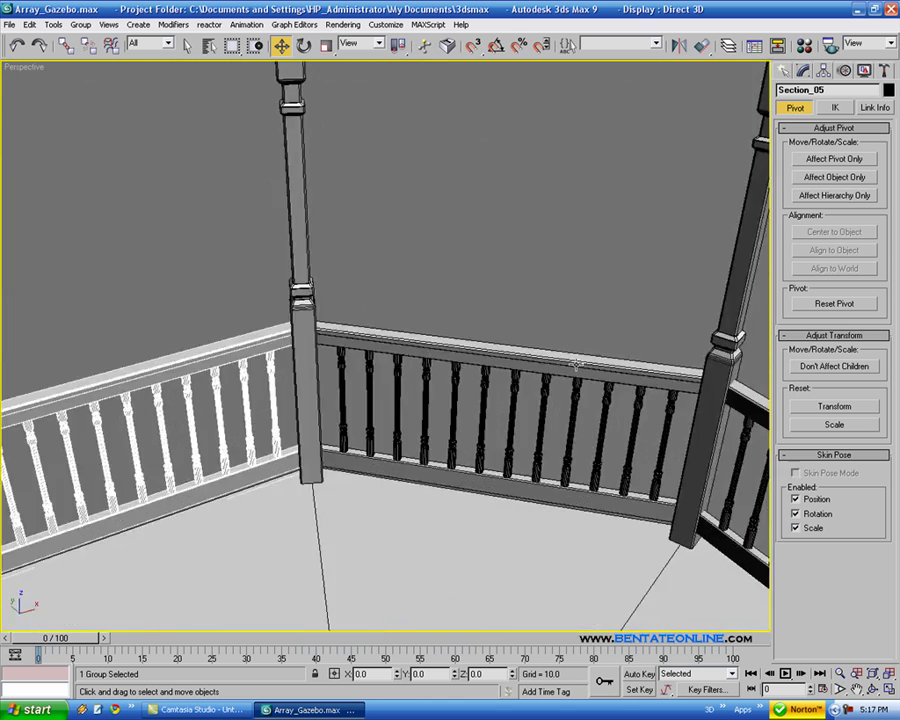
middle_click_drag(595, 372, 303, 407)
middle_click_drag(234, 350, 596, 414)
scroll(514, 390, "down", 5)
middle_click_drag(514, 390, 566, 213)
scroll(566, 213, "down", 2)
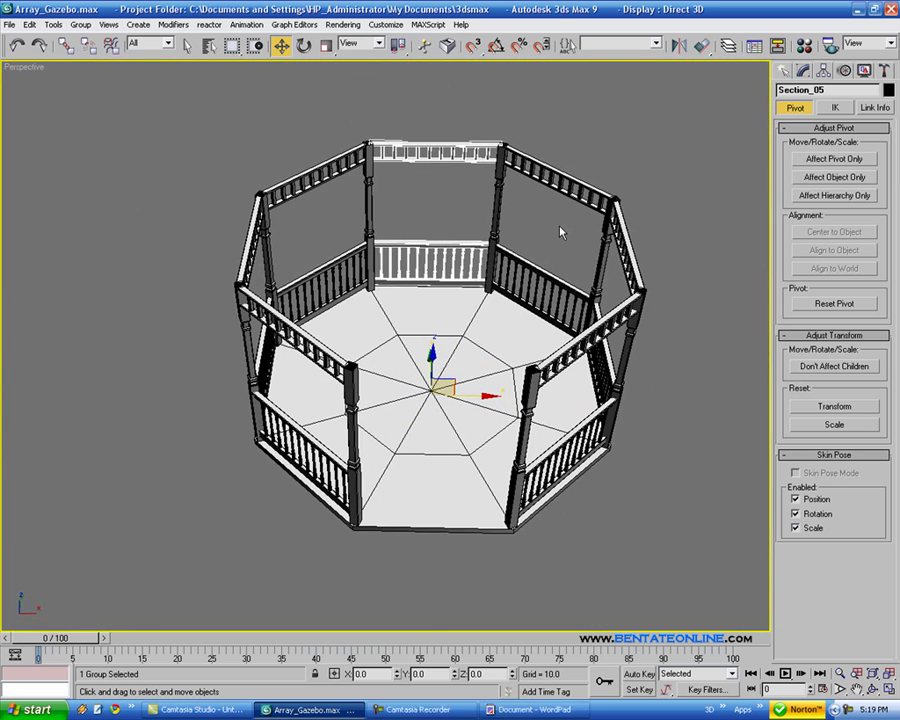
middle_click_drag(560, 232, 523, 264, "alt")
scroll(470, 260, "up", 4)
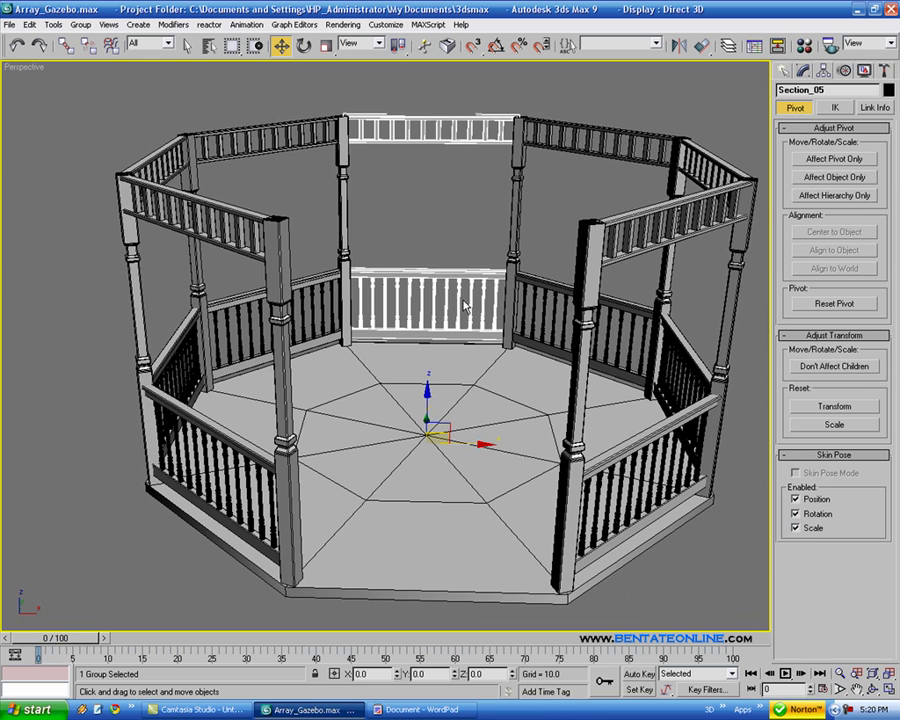
scroll(447, 291, "down", 5)
scroll(440, 318, "down", 3)
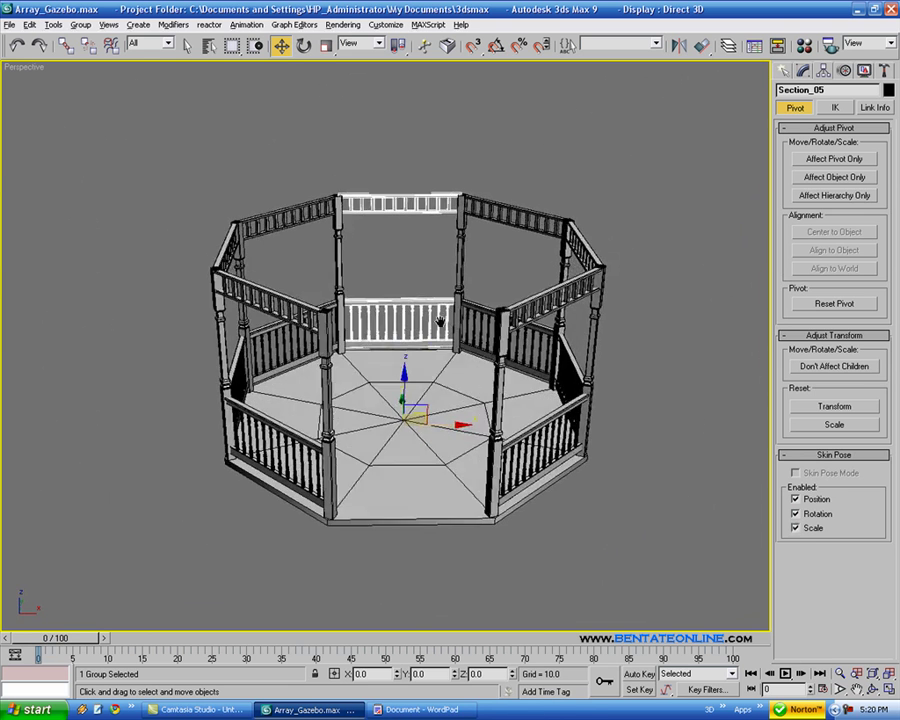
scroll(440, 321, "up", 6)
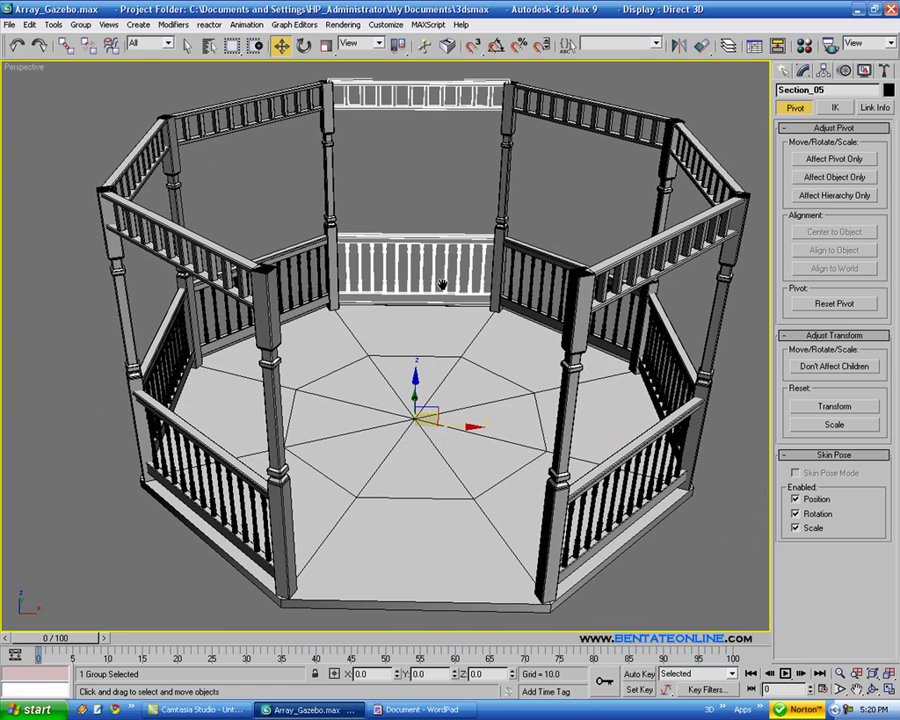
middle_click_drag(445, 290, 441, 291)
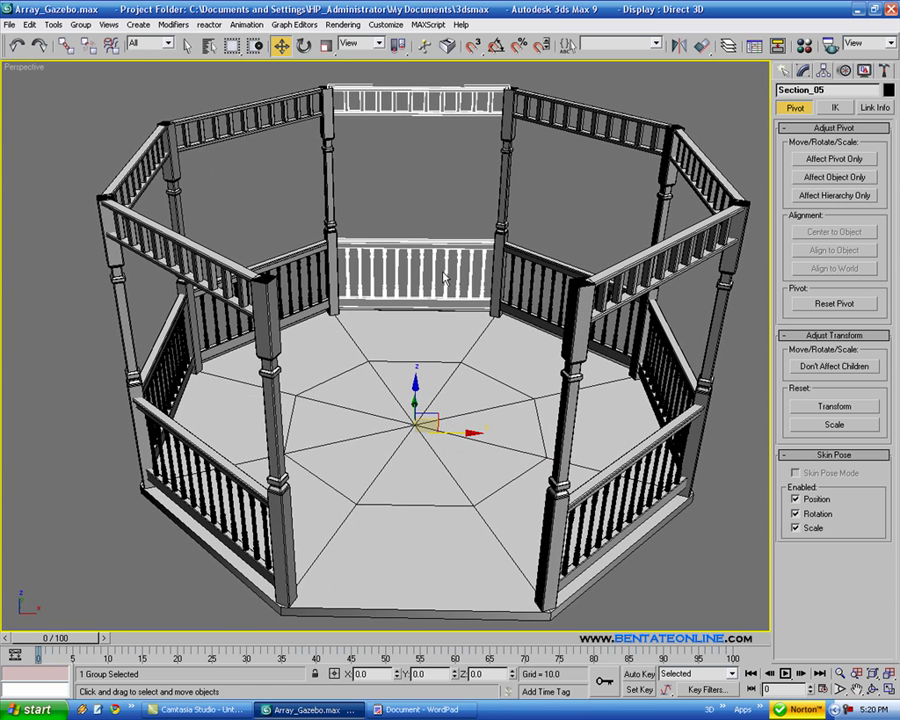
- Switch to the WordPad document to show the contact e-mail and the website address
left_click(460, 709)
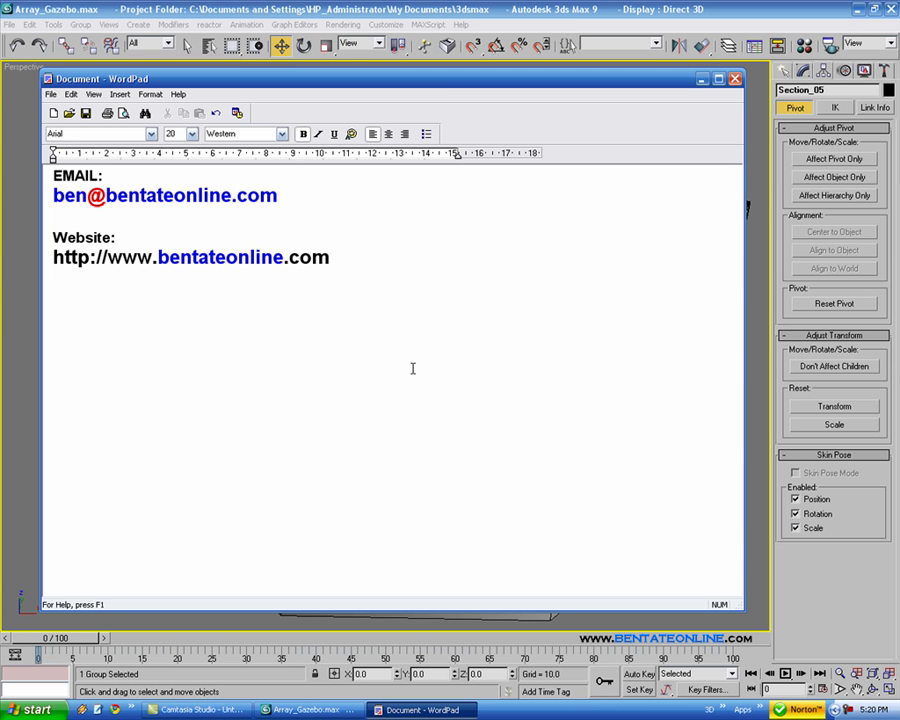
mouse_move(645, 90)
left_mouse_down()
mouse_move(643, 110)
mouse_move(641, 102)
left_mouse_up()
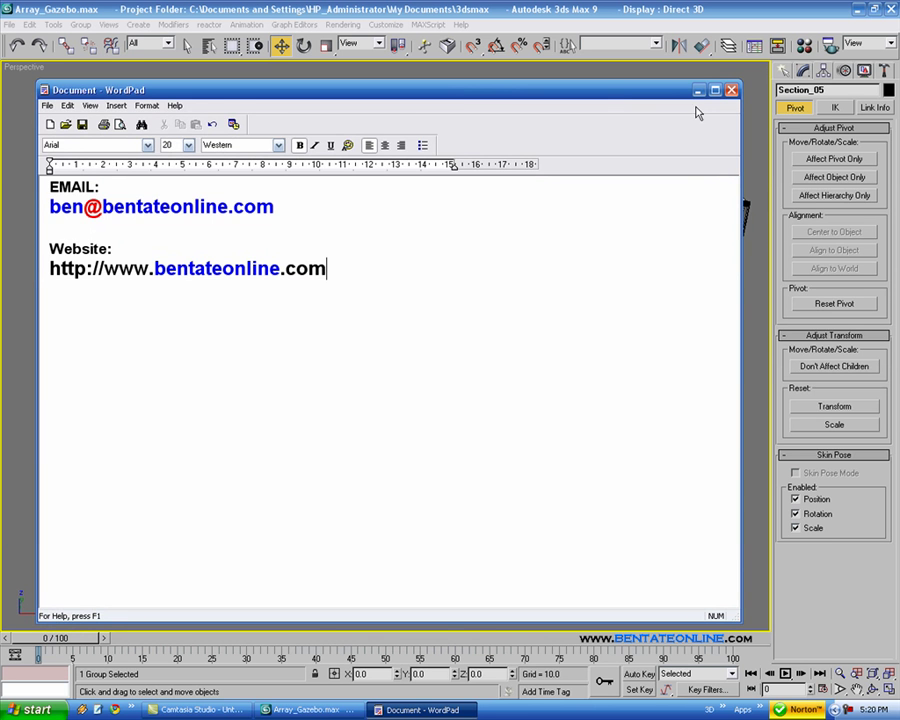
left_click_drag(675, 98, 668, 91)
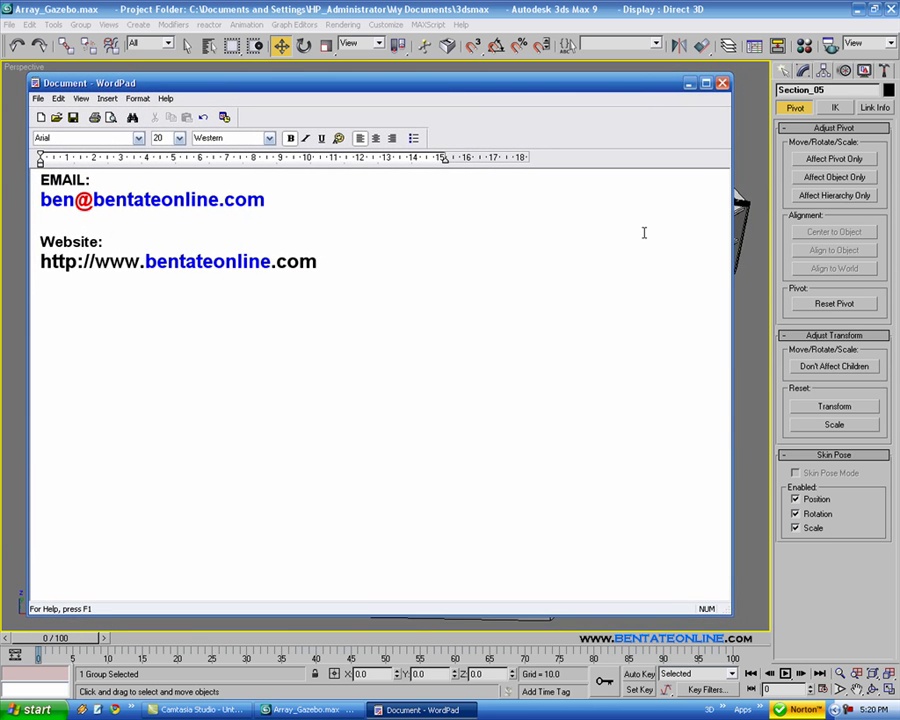